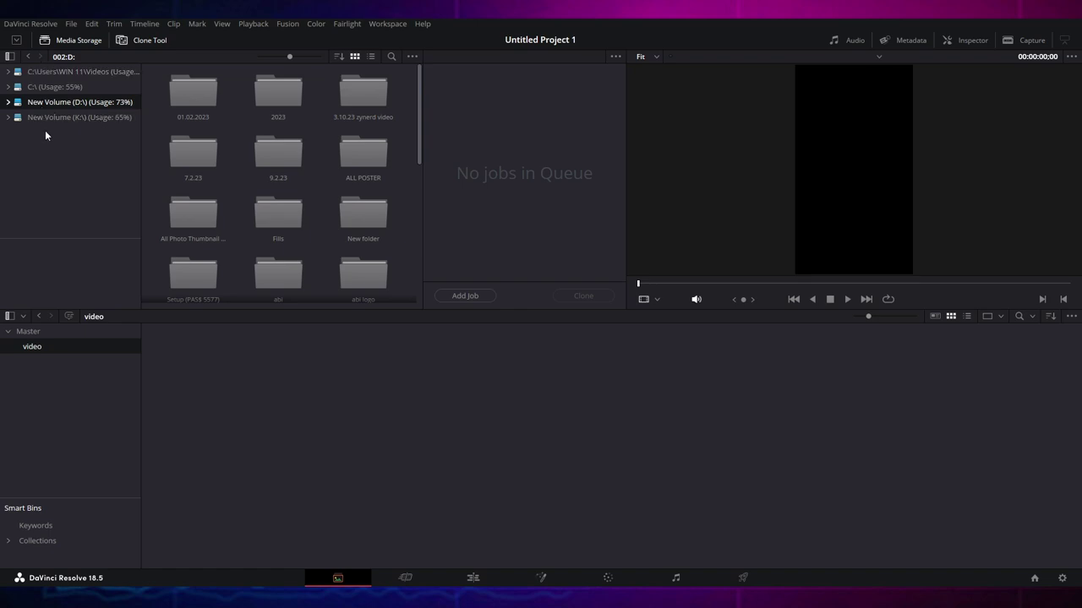
Browse New Volume (K:) in Media Storage and import wedding 02.mp4 and the wedding .aac audio file into the video bin
left_click(44, 118)
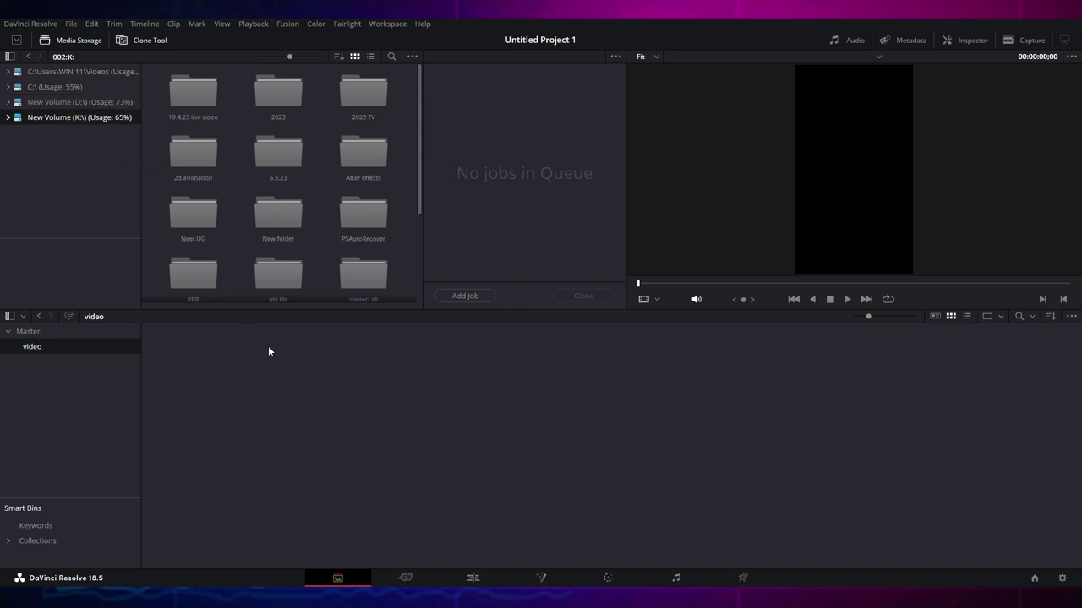
left_click(473, 577)
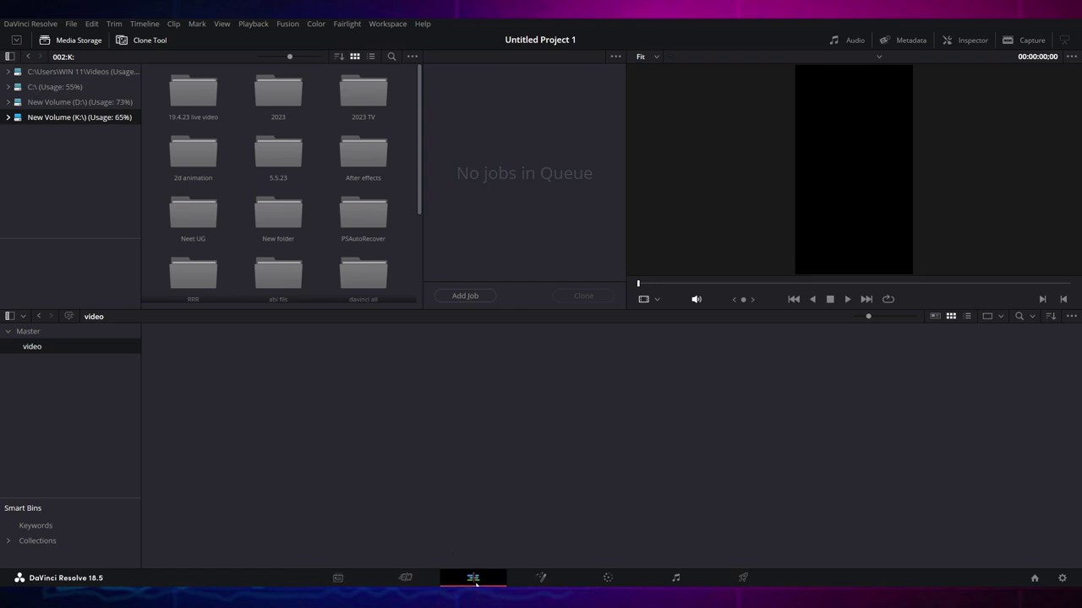
left_click(337, 579)
left_click(182, 225)
scroll(251, 172, "down", 3)
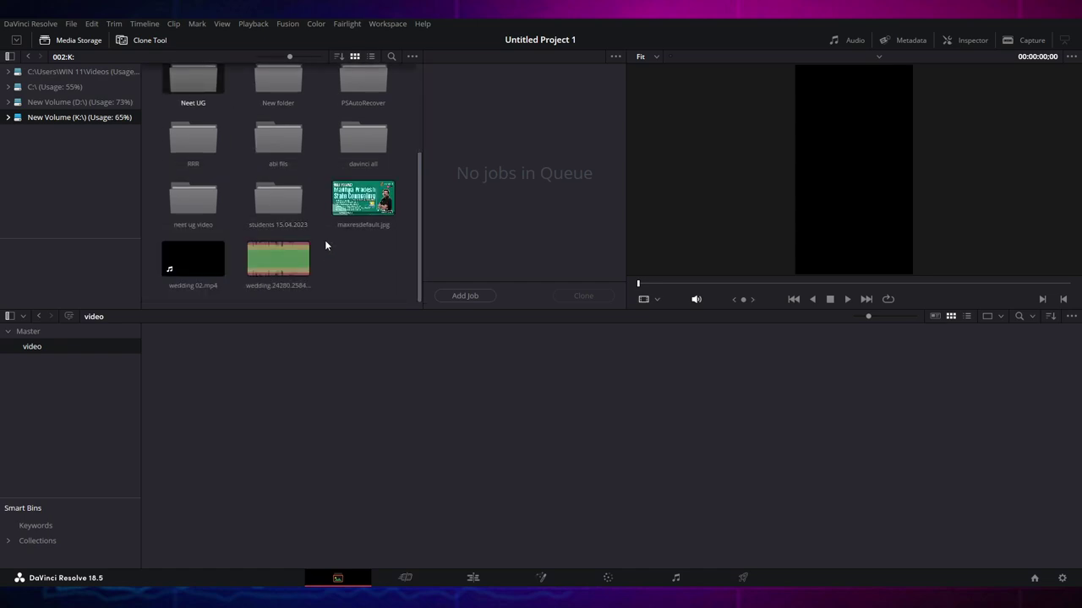
left_click(284, 253)
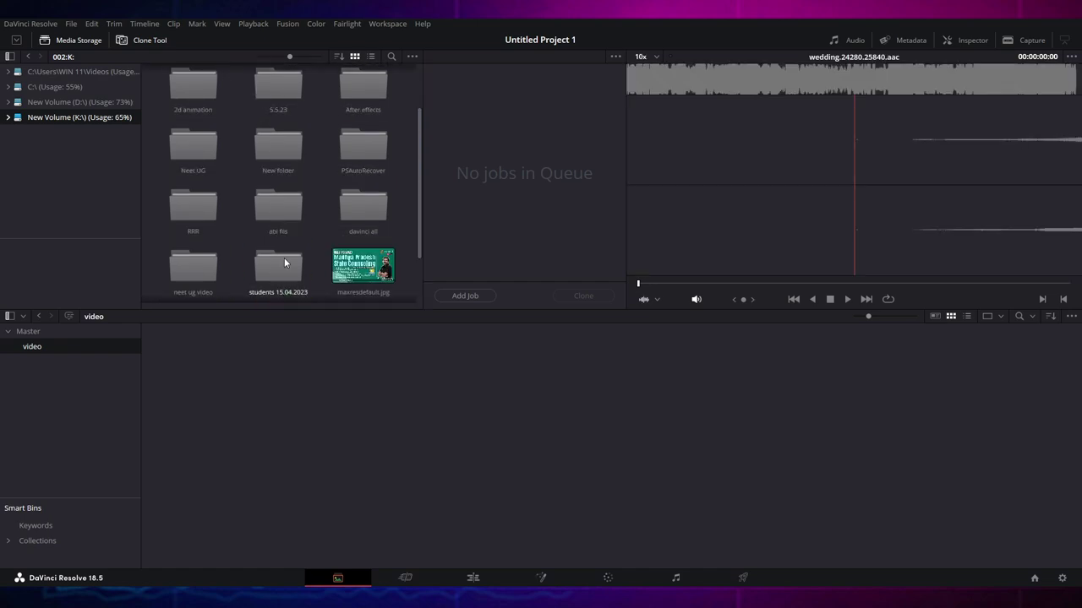
left_click(202, 259)
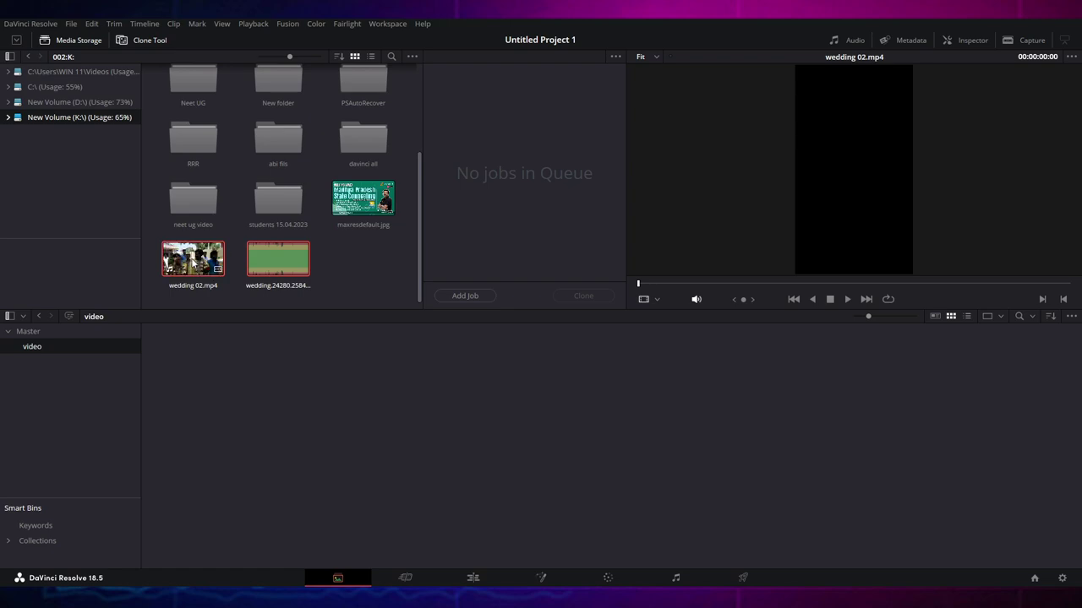
left_click_drag(197, 263, 274, 445)
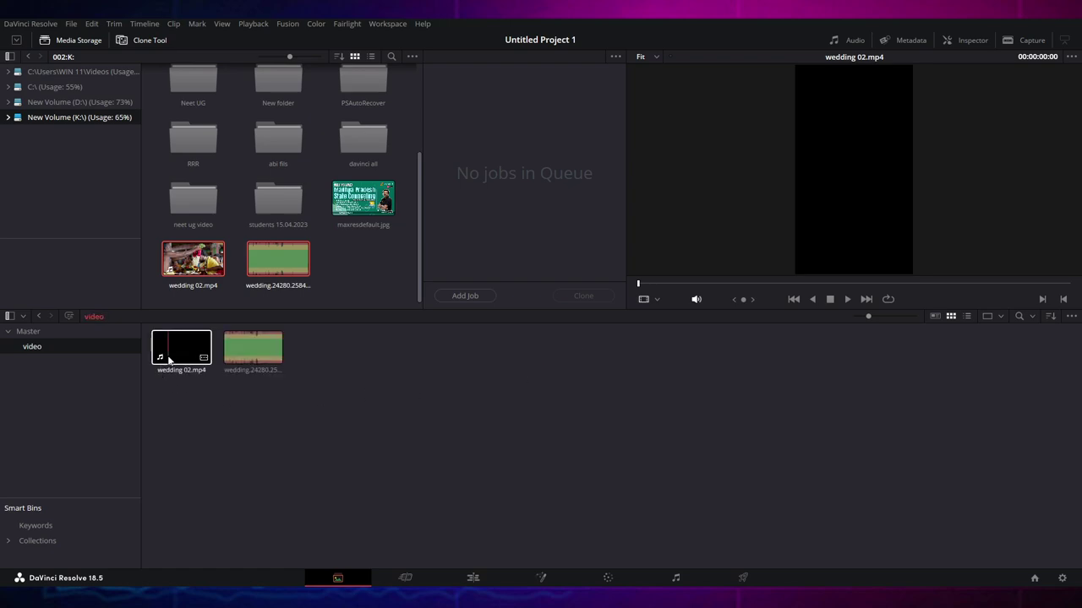
left_click(232, 354)
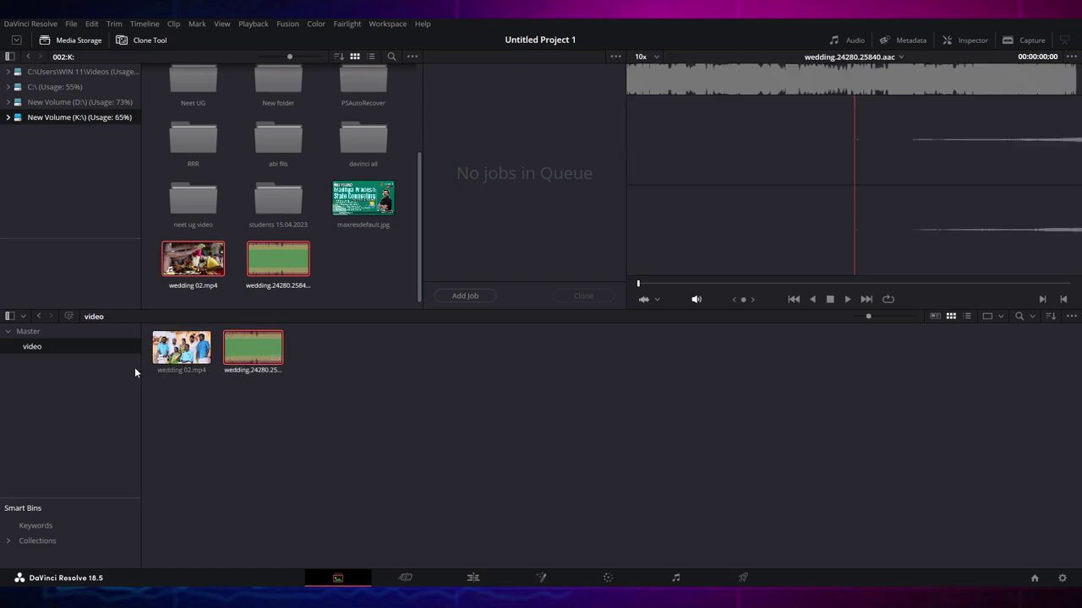
left_click_drag(236, 386, 182, 354)
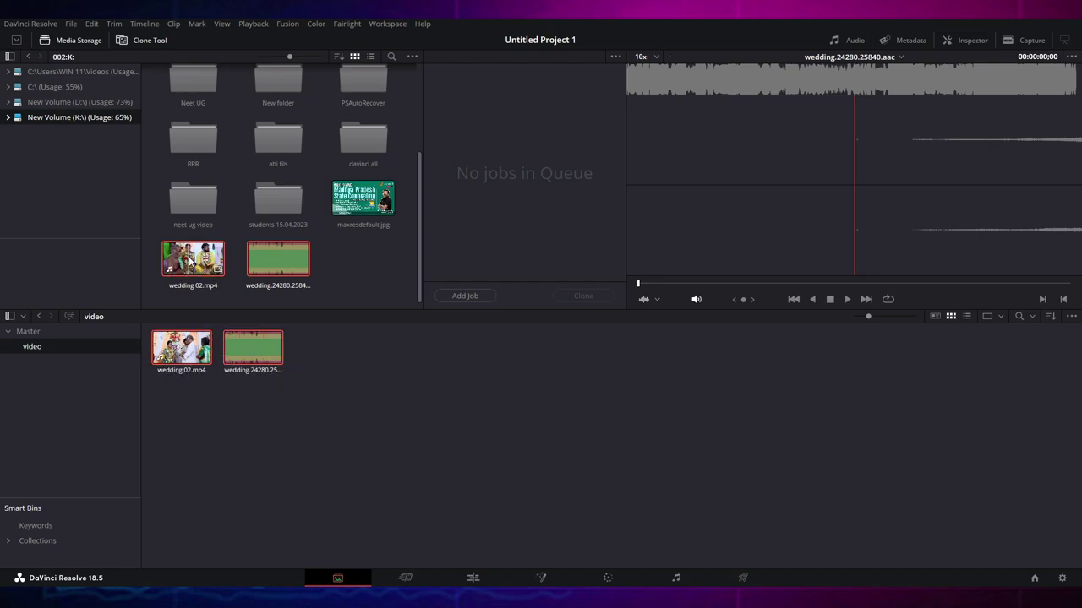
left_click(346, 395)
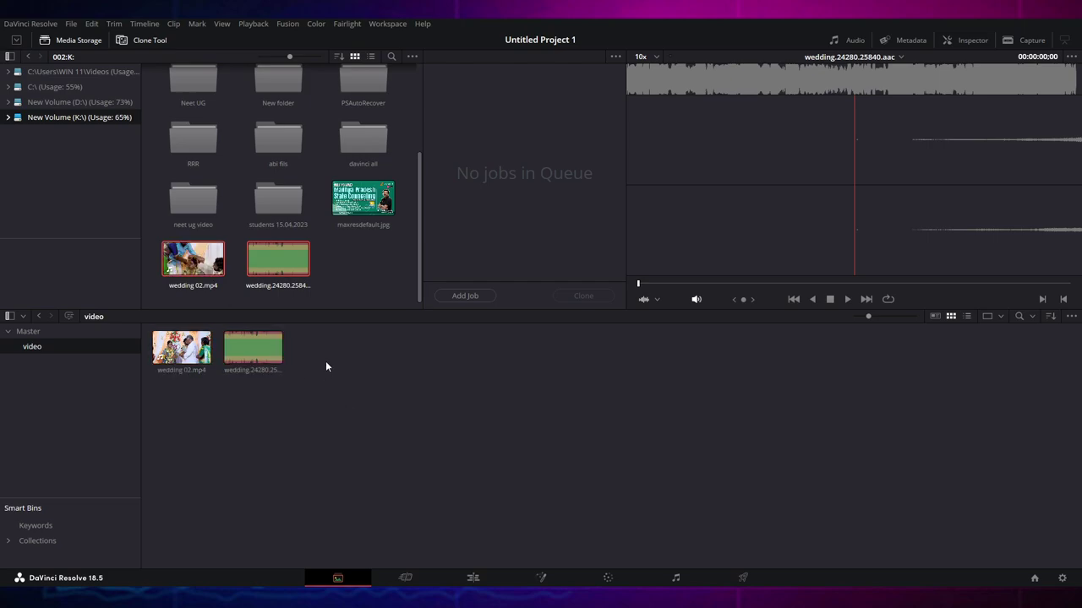
key("ctrl+a")
left_click(191, 337)
left_click(313, 479)
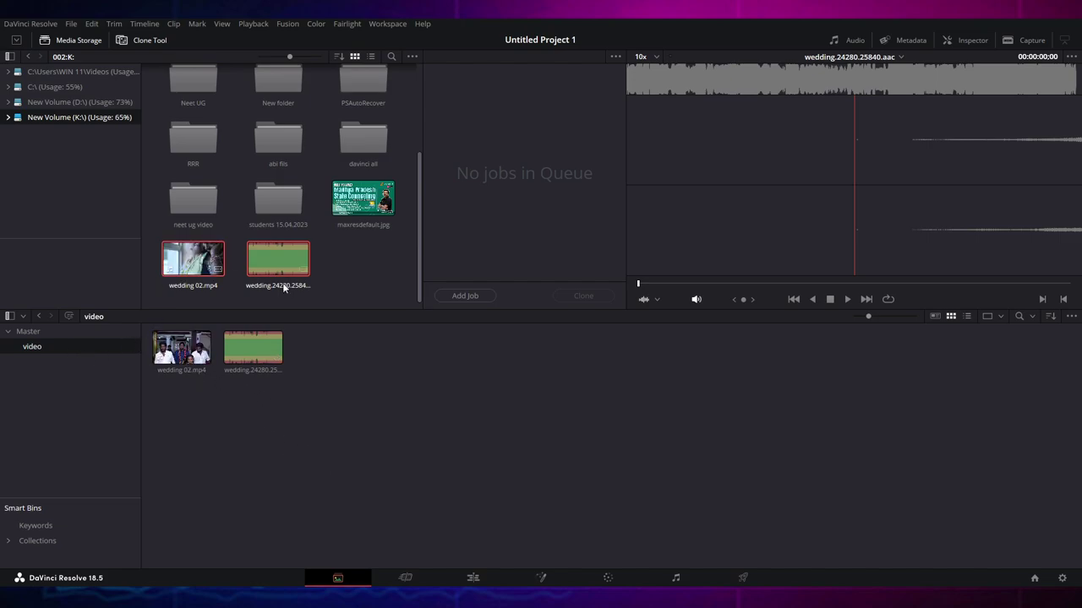
left_click(355, 295)
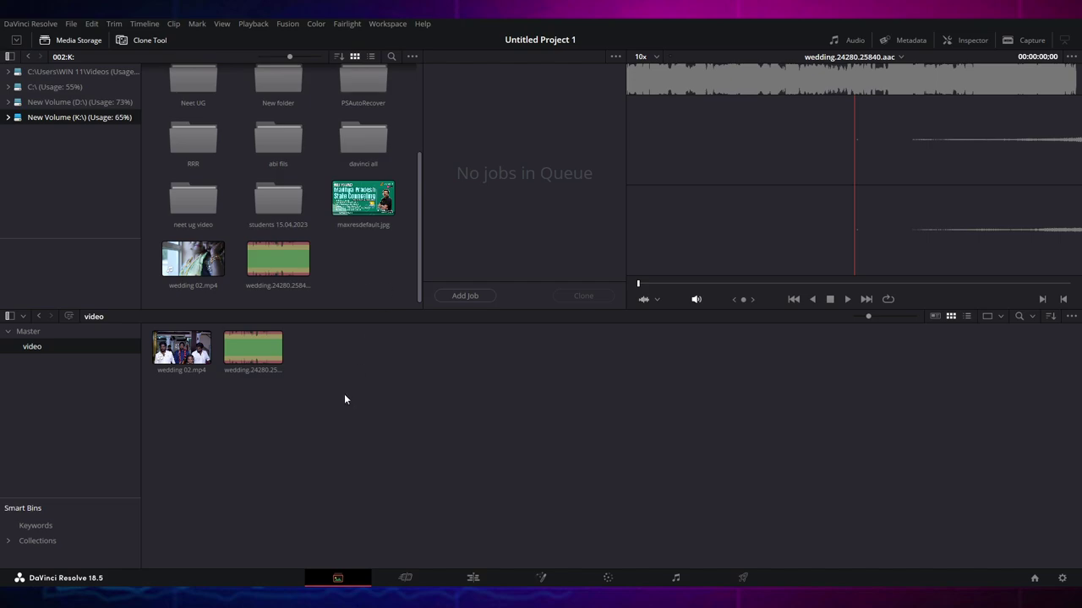
left_click_drag(346, 280, 194, 267)
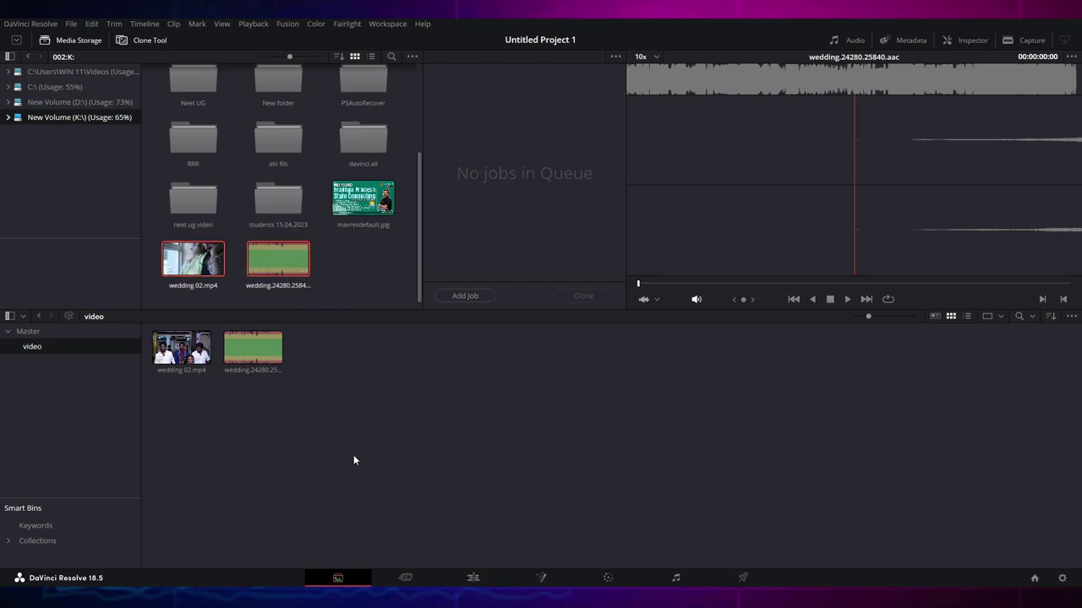
left_click(333, 269)
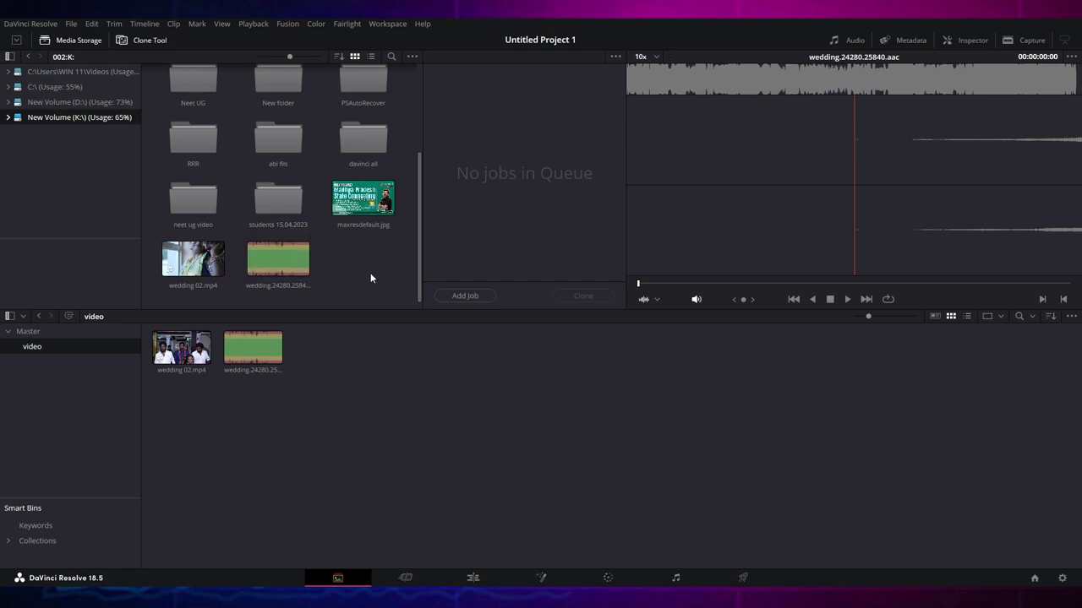
left_click_drag(334, 358, 157, 334)
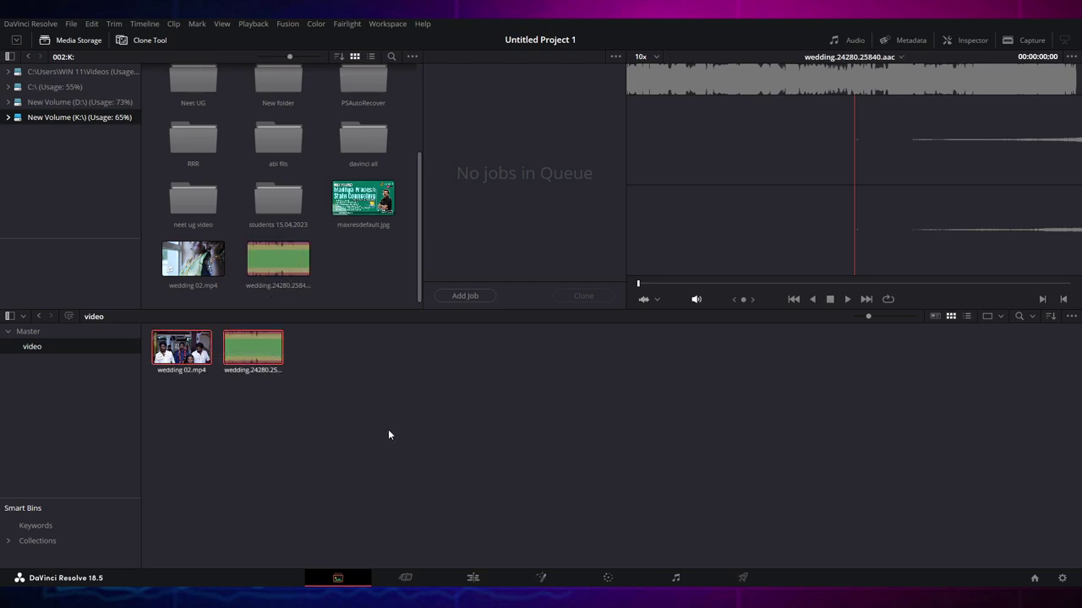
left_click(275, 419)
left_click(173, 365)
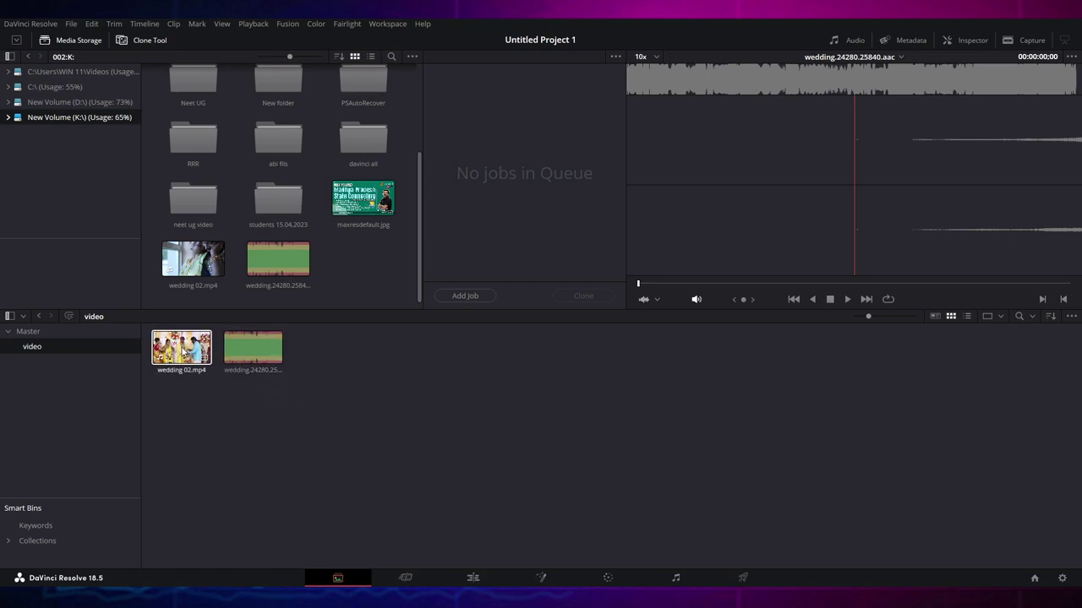
left_click(184, 350)
left_click(425, 491)
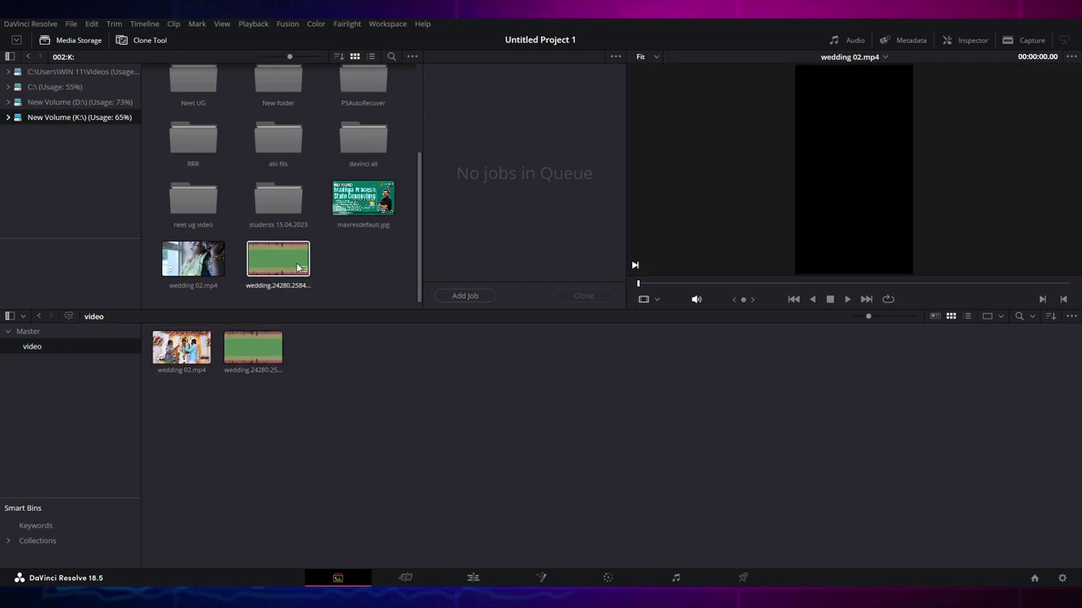
left_click(80, 37)
left_click(138, 41)
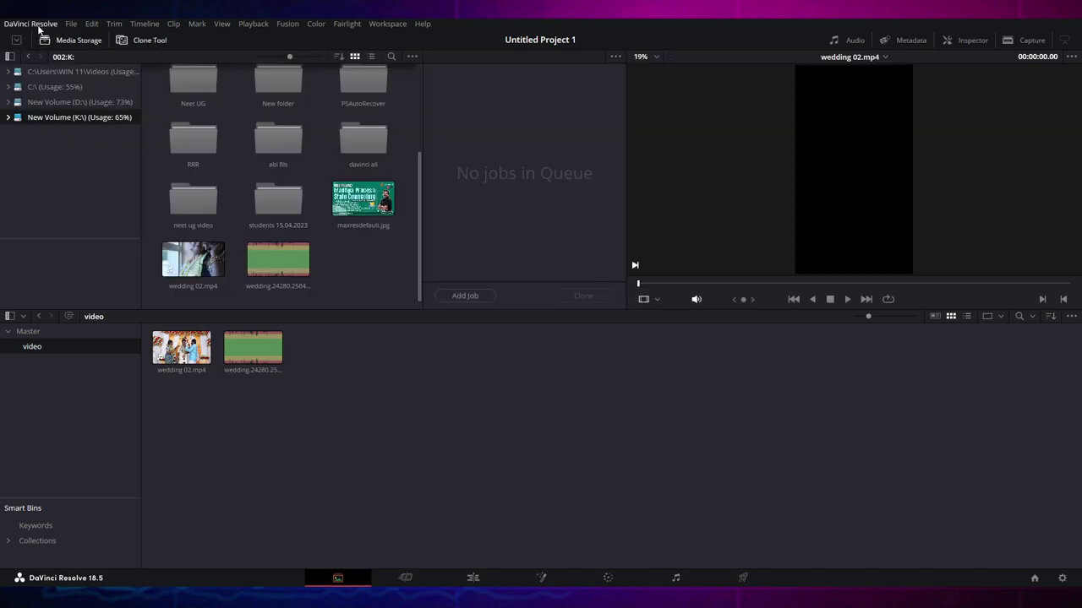
left_click(16, 40)
left_click(16, 40)
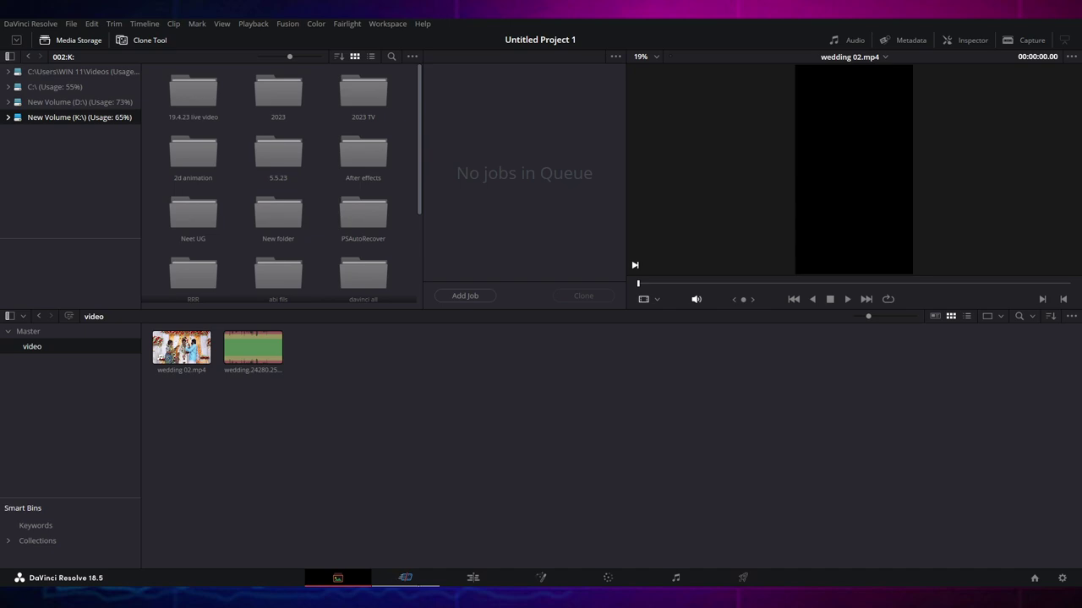
On the Cut page, preview wedding 02.mp4 in the viewer and place it on a new timeline
left_click(407, 580)
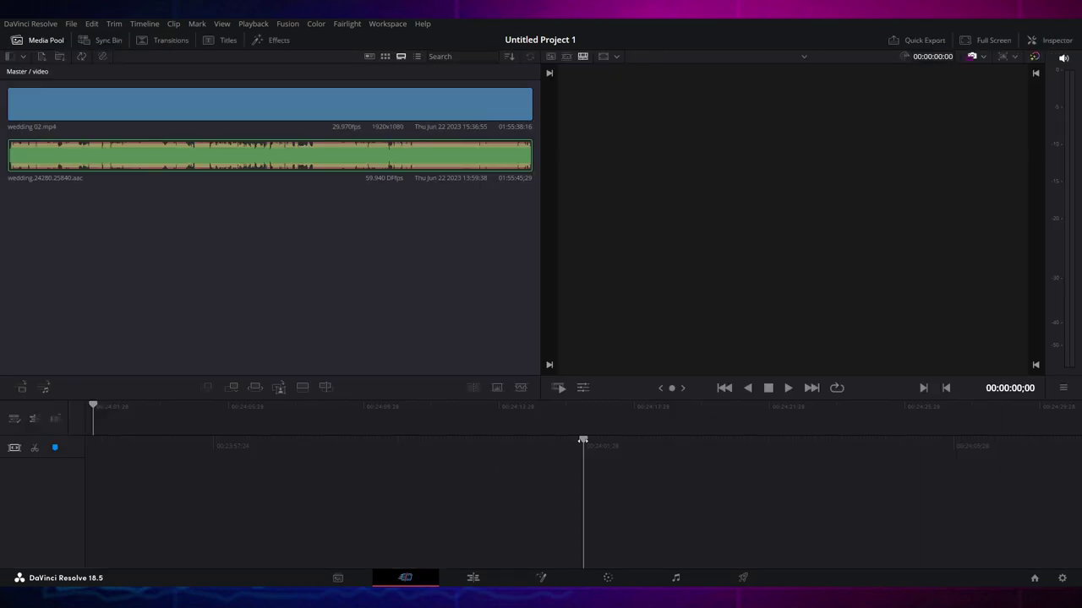
left_click(165, 103)
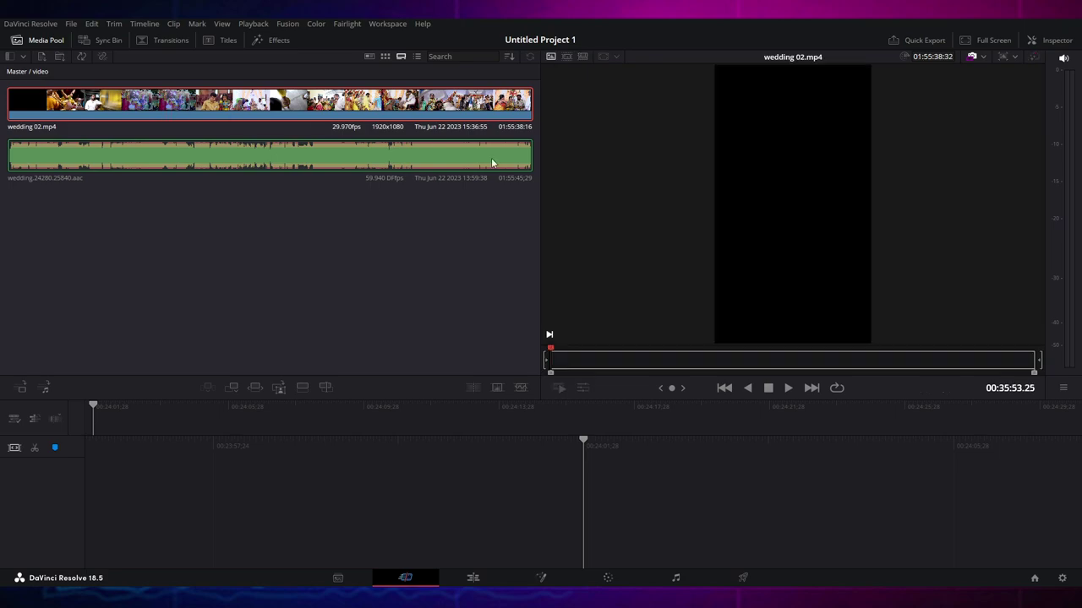
key("space")
left_click_drag(569, 360, 702, 364)
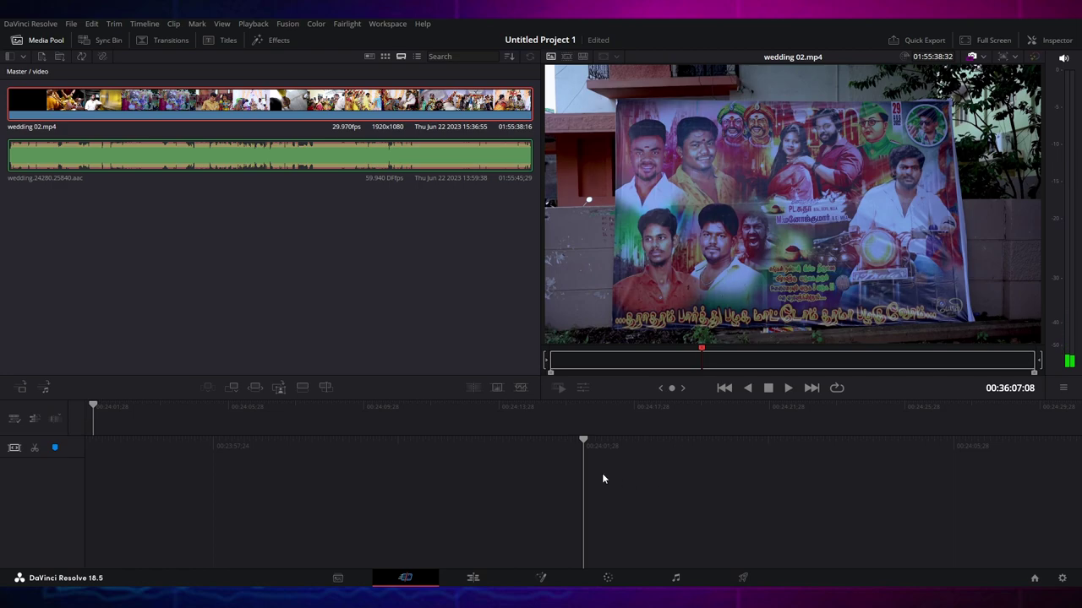
left_click_drag(254, 105, 580, 490)
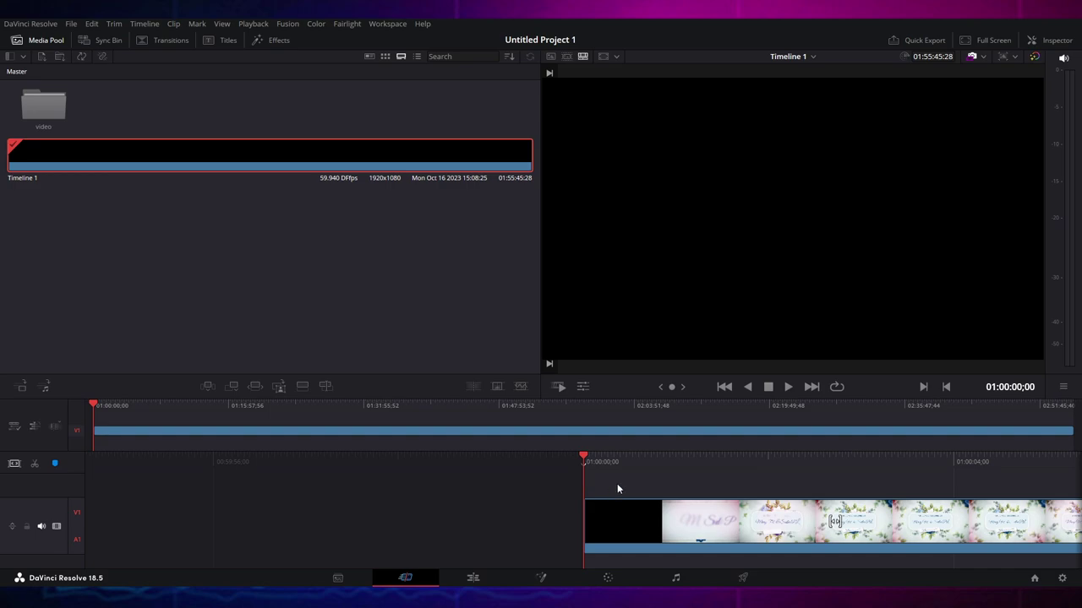
Play the opening title of the timeline several times from the start
key("space")
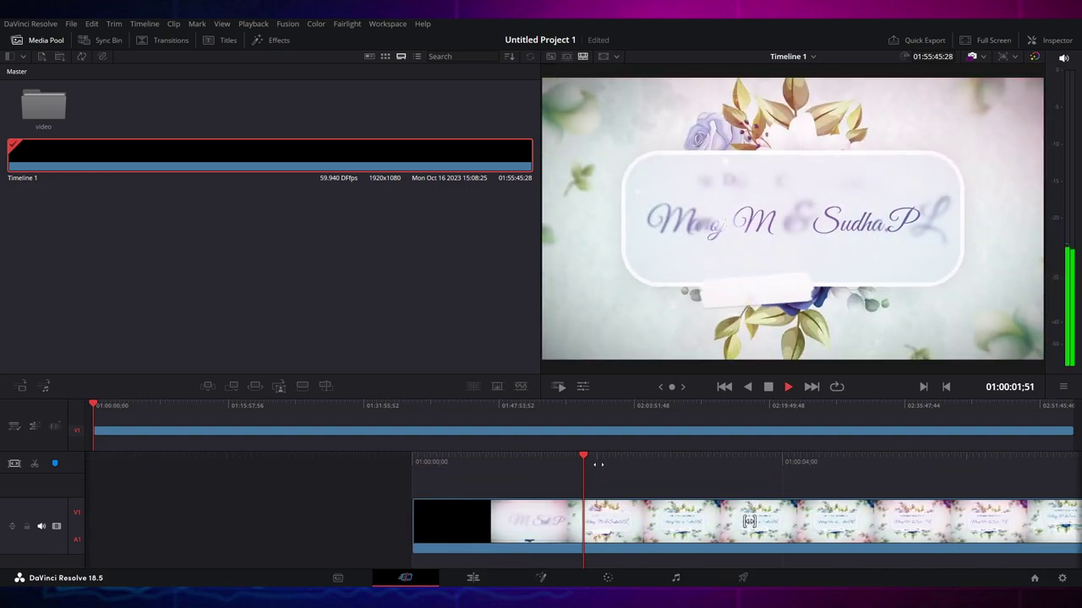
key("Home")
key("space")
key("space")
key("space")
key("Home")
key("space")
key("space")
key("Home")
key("space")
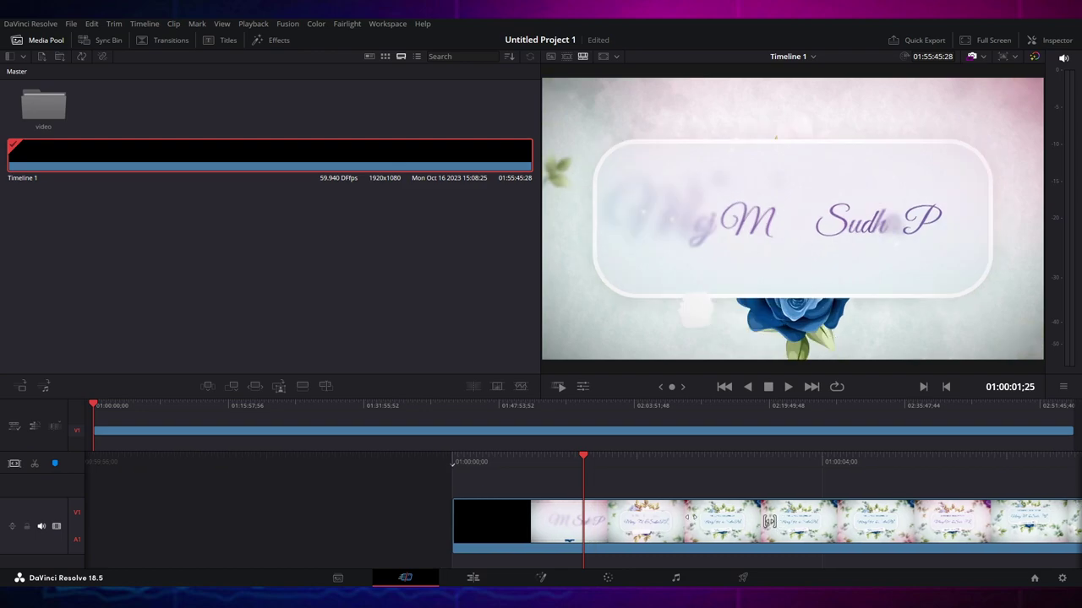
left_click(417, 336)
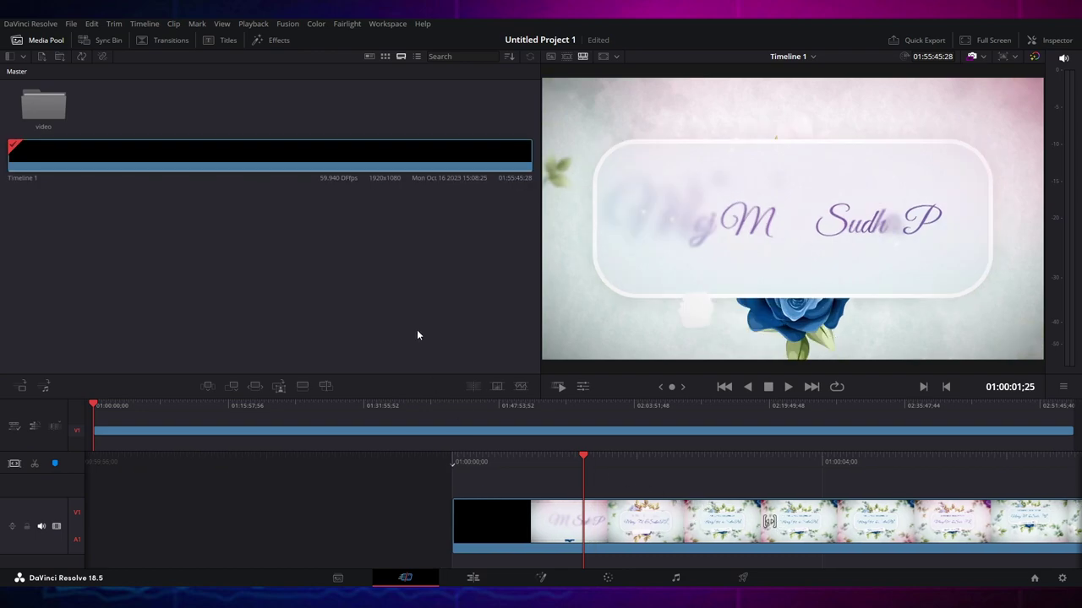
Try splitting the wedding 02.mp4 clip at 01:00:06;54 on the Cut page timeline, and undo the split
left_click(504, 516)
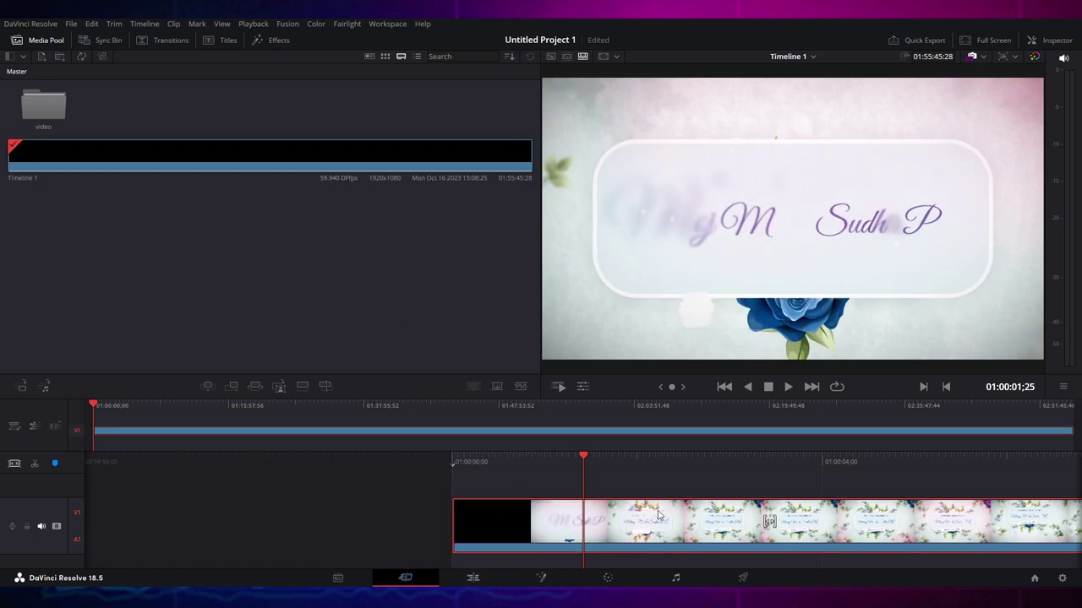
key("space")
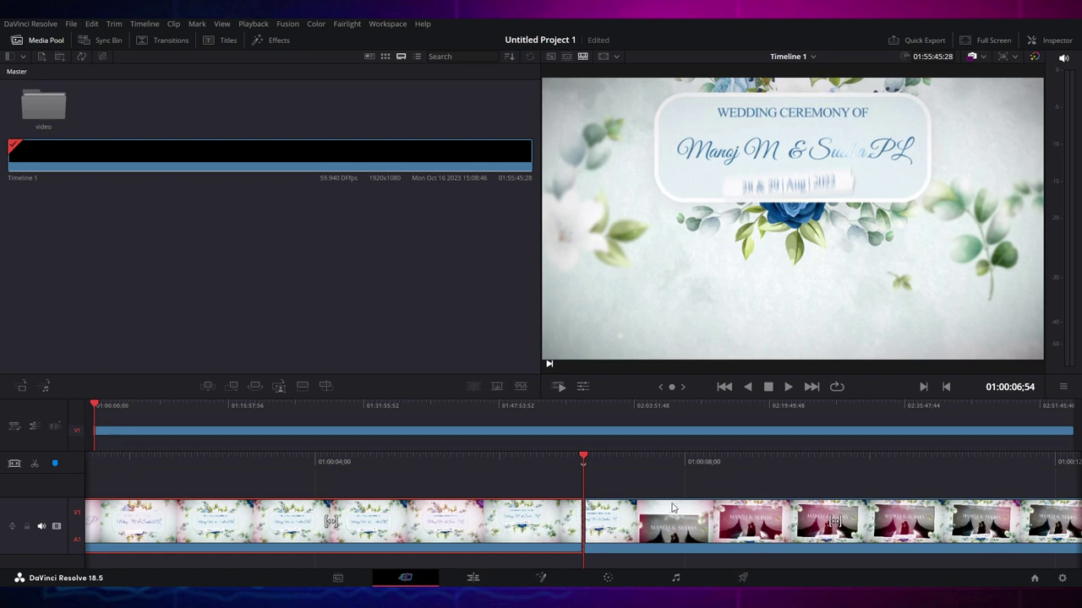
key("space")
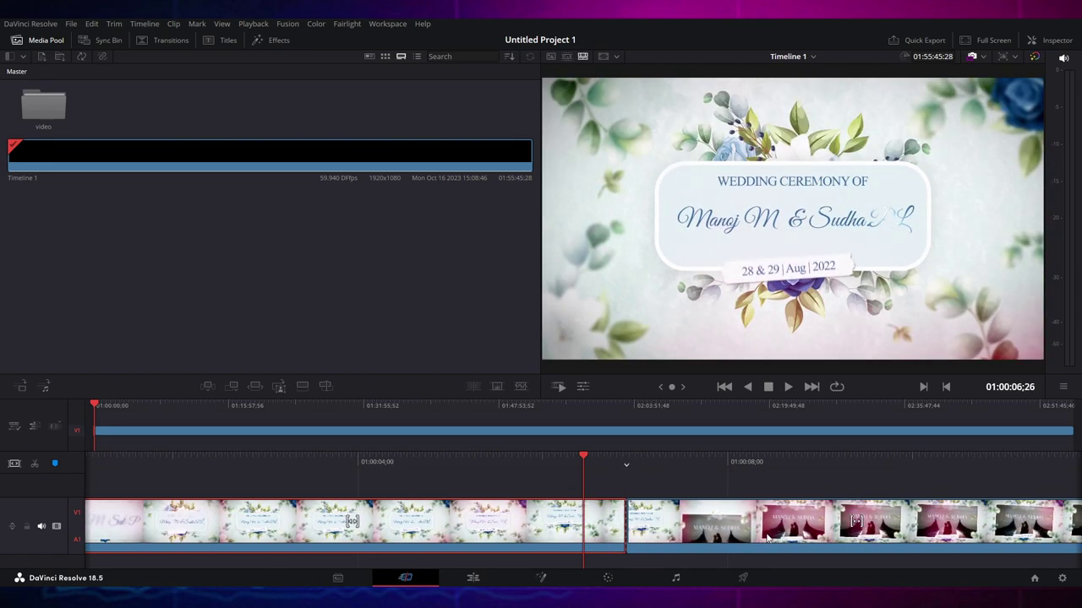
key("ctrl+z")
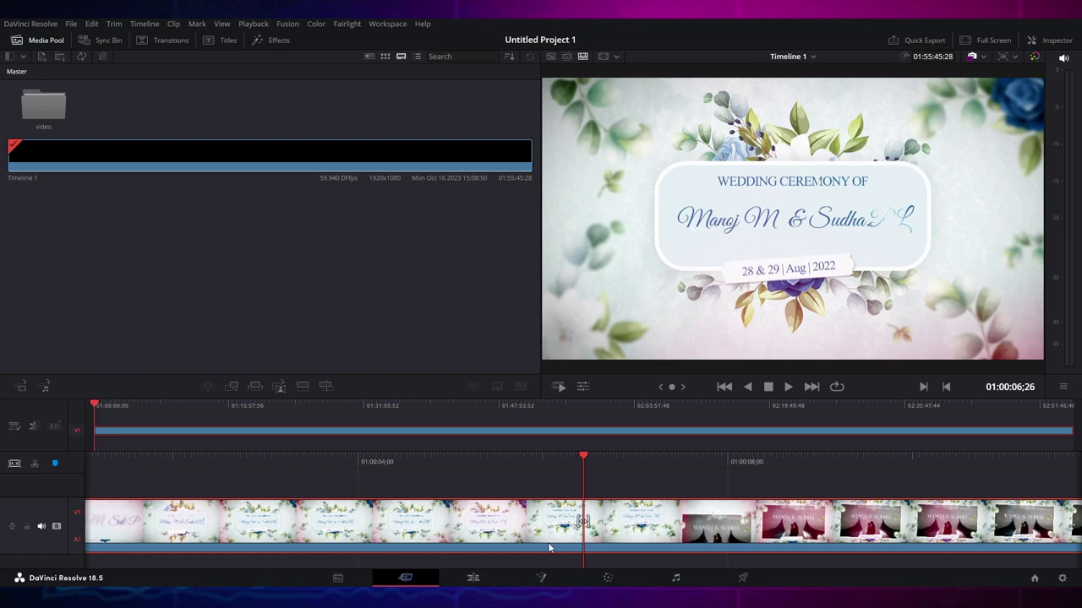
On the Edit page, return the playhead to 01:00:00;00 and select the video part of the wedding 02.mp4 clip
left_click(472, 579)
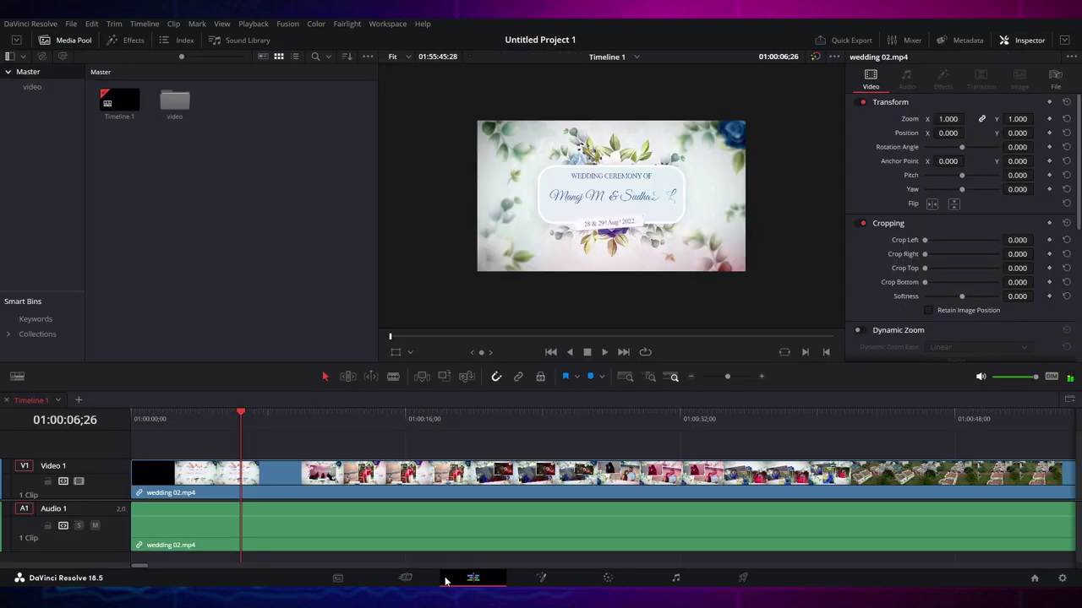
scroll(357, 486, "down", 6)
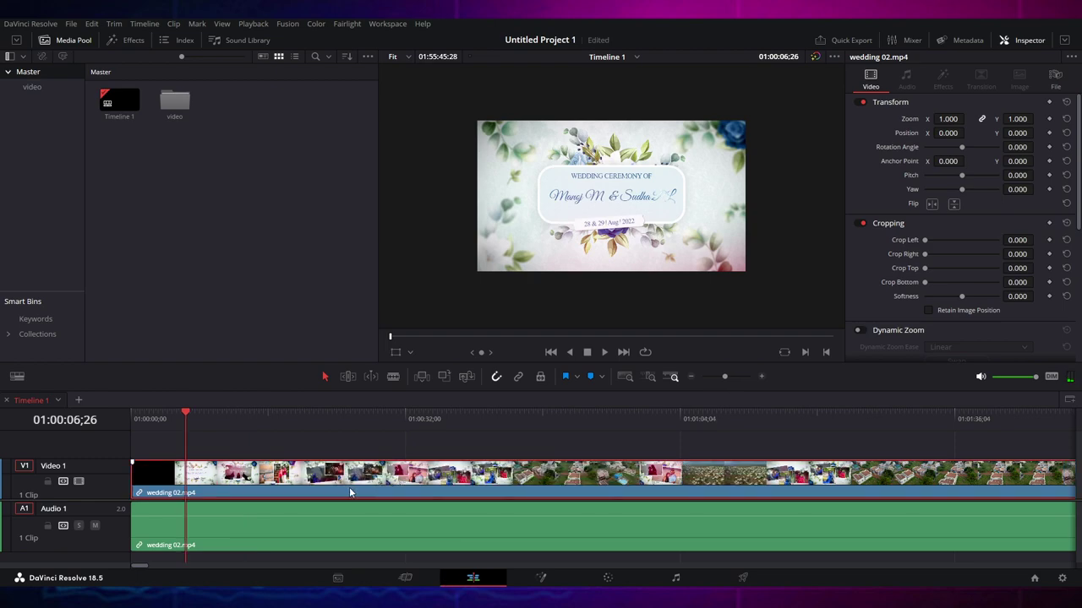
scroll(216, 441, "down", 1)
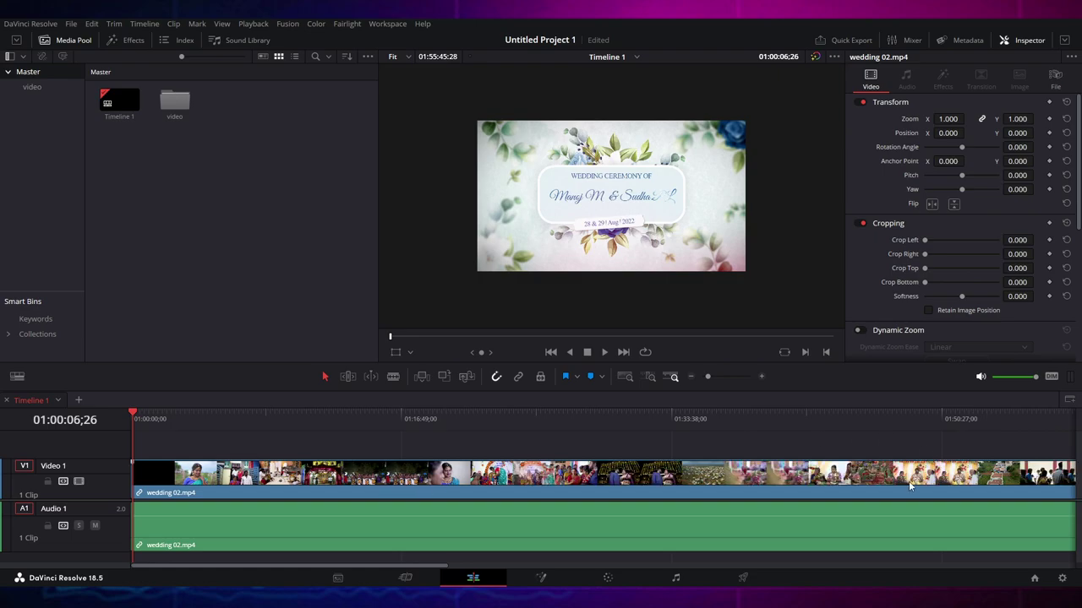
key("shift+z")
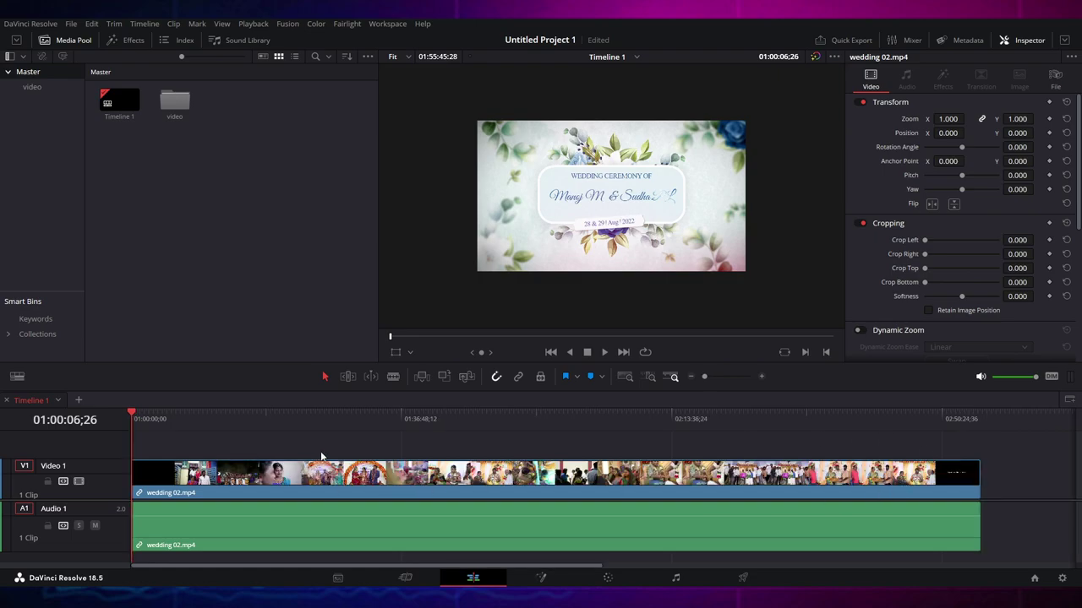
left_click_drag(245, 416, 113, 460)
left_click(493, 470)
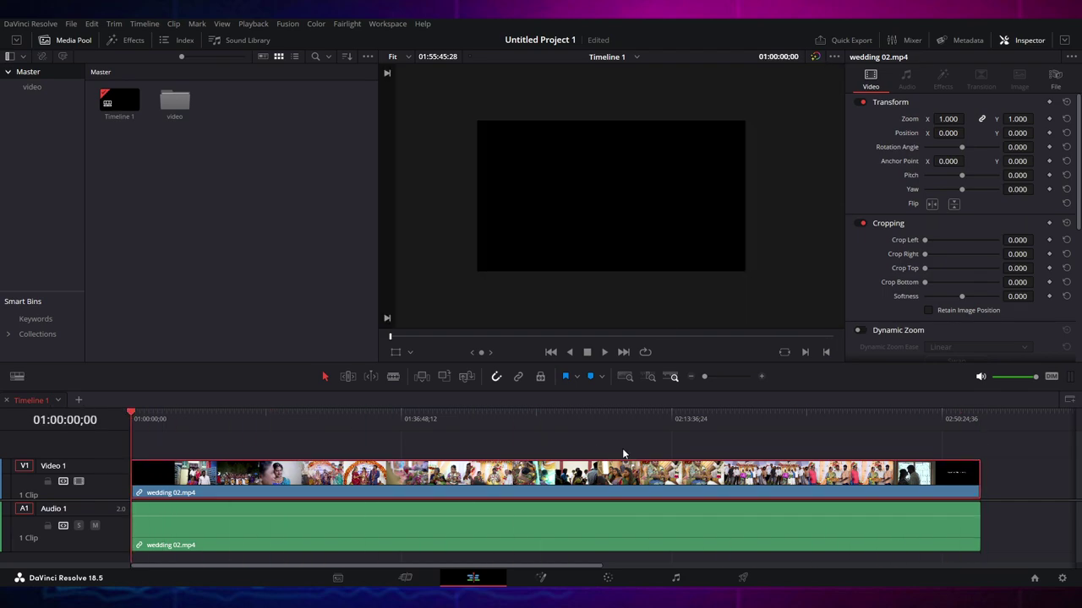
key("ctrl+equal")
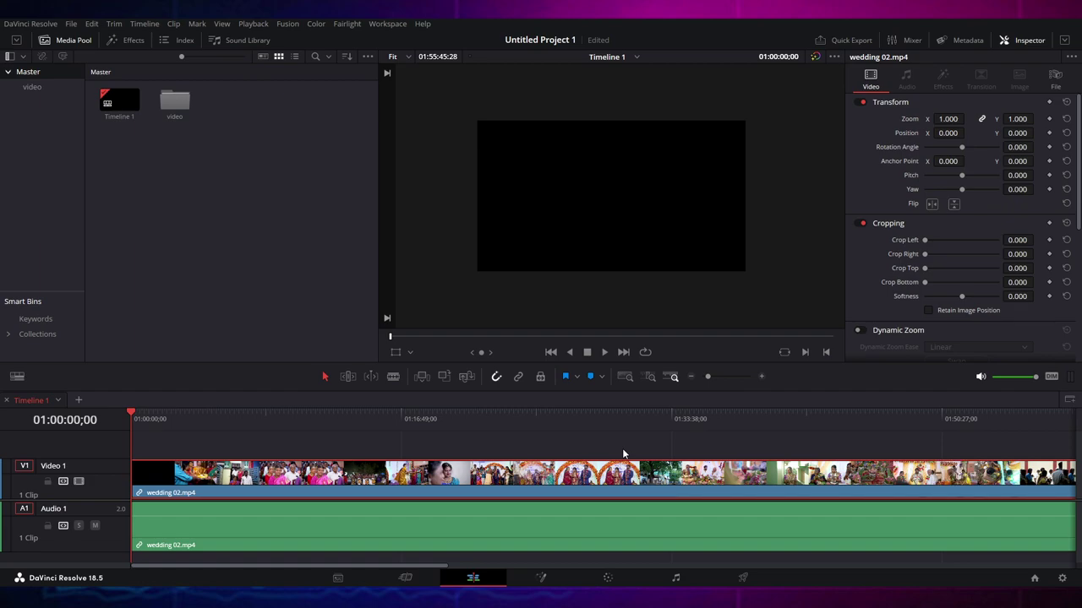
Zoom into the start of the timeline, scrub the playhead to 01:00:05;22, and fit the whole timeline in view
key("ctrl+equal")
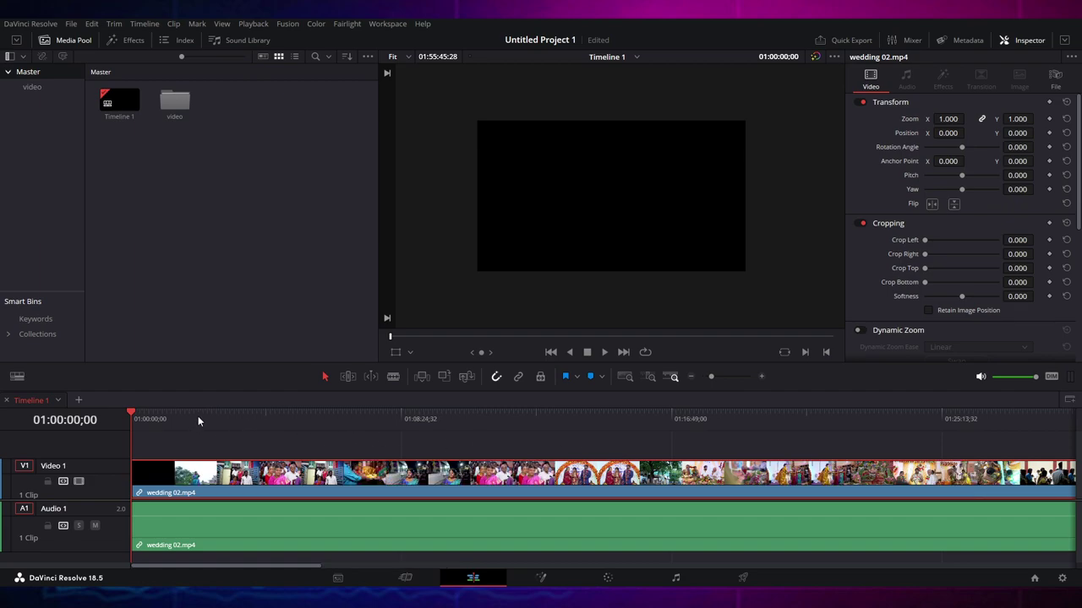
key("ctrl+equal")
left_click(451, 417)
key("ctrl+minus")
key("ctrl+minus")
mouse_move(197, 415)
left_mouse_down()
mouse_move(284, 415)
mouse_move(198, 429)
mouse_move(236, 441)
mouse_move(430, 436)
mouse_move(299, 446)
mouse_move(314, 456)
left_mouse_up()
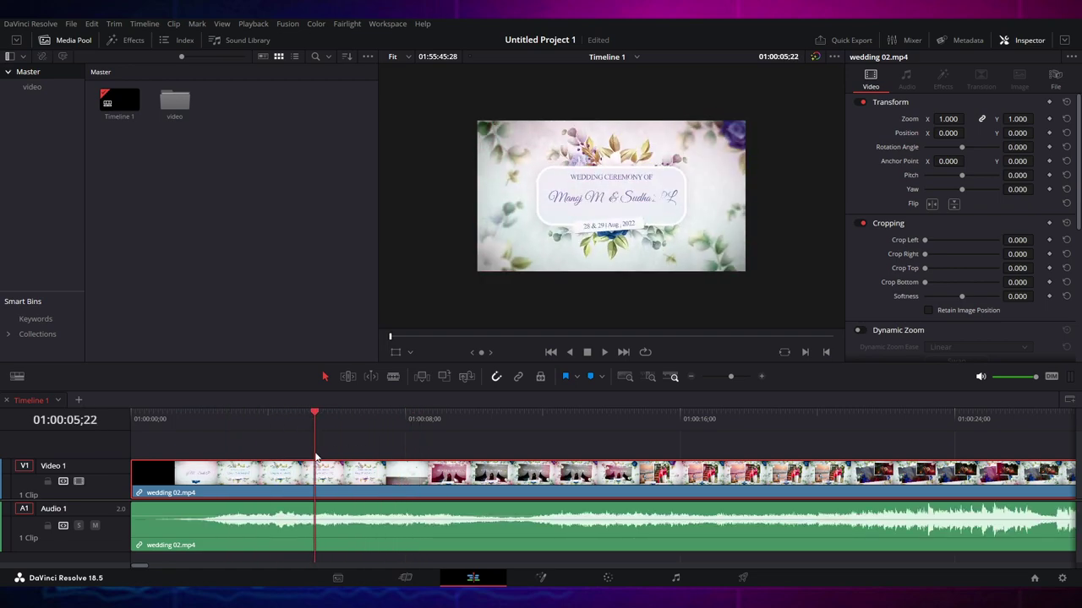
key("shift+z")
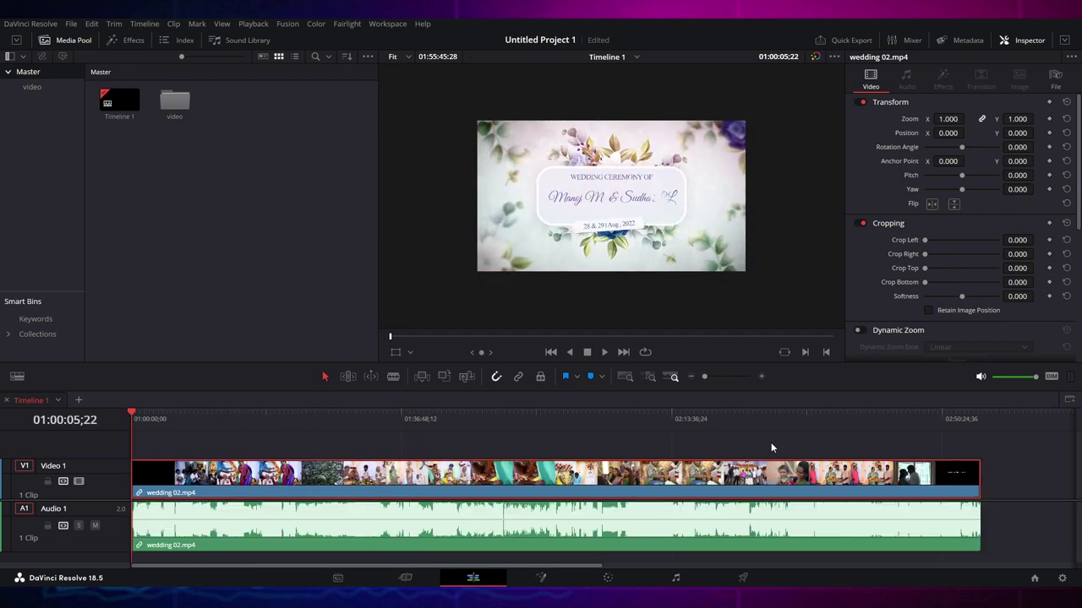
left_click(1016, 462)
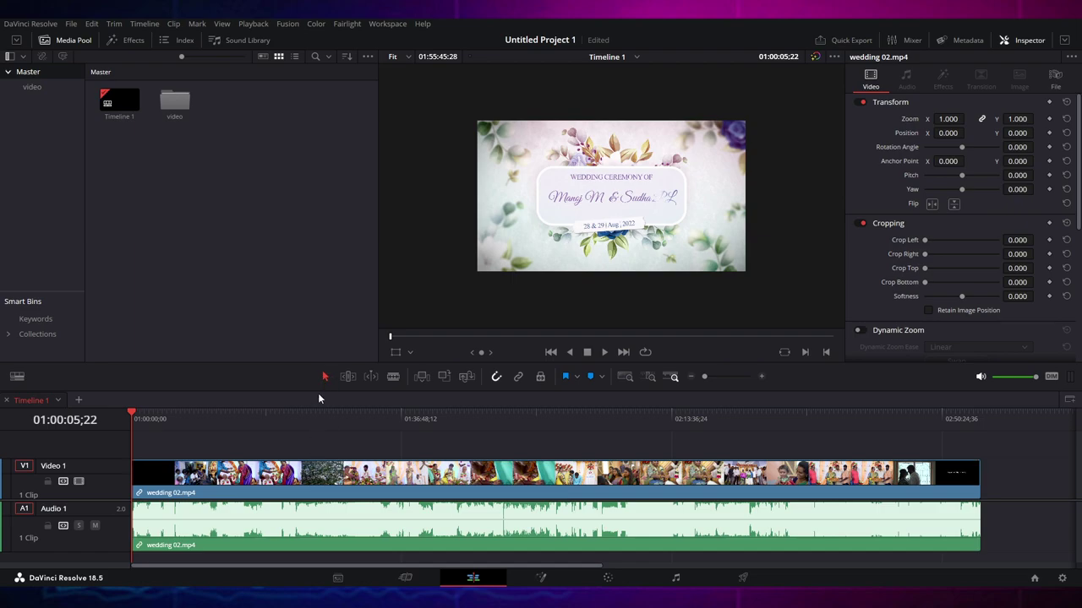
left_click(327, 474)
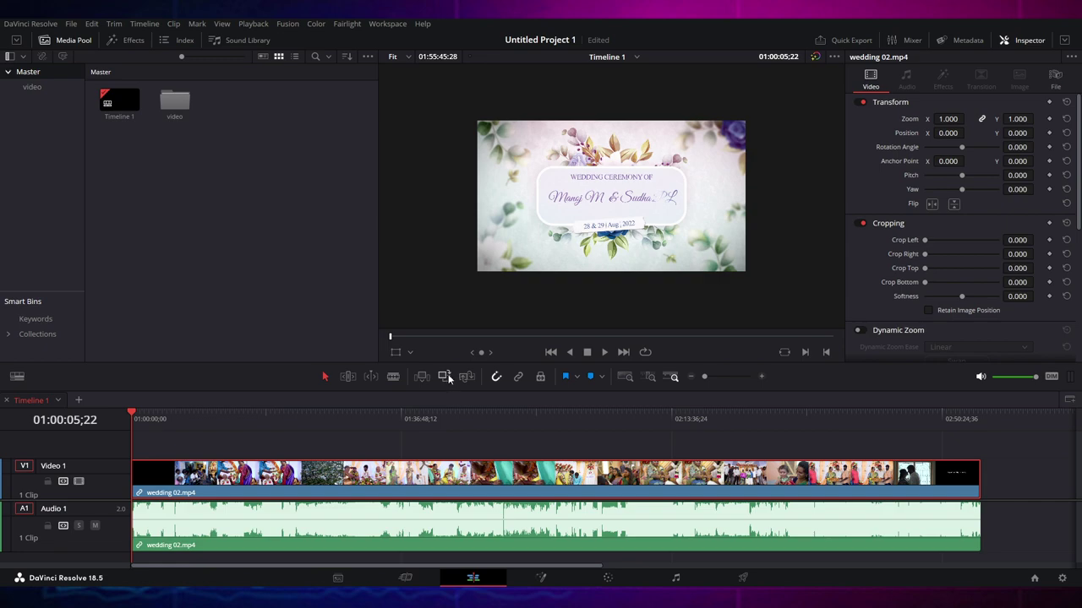
left_click(283, 443)
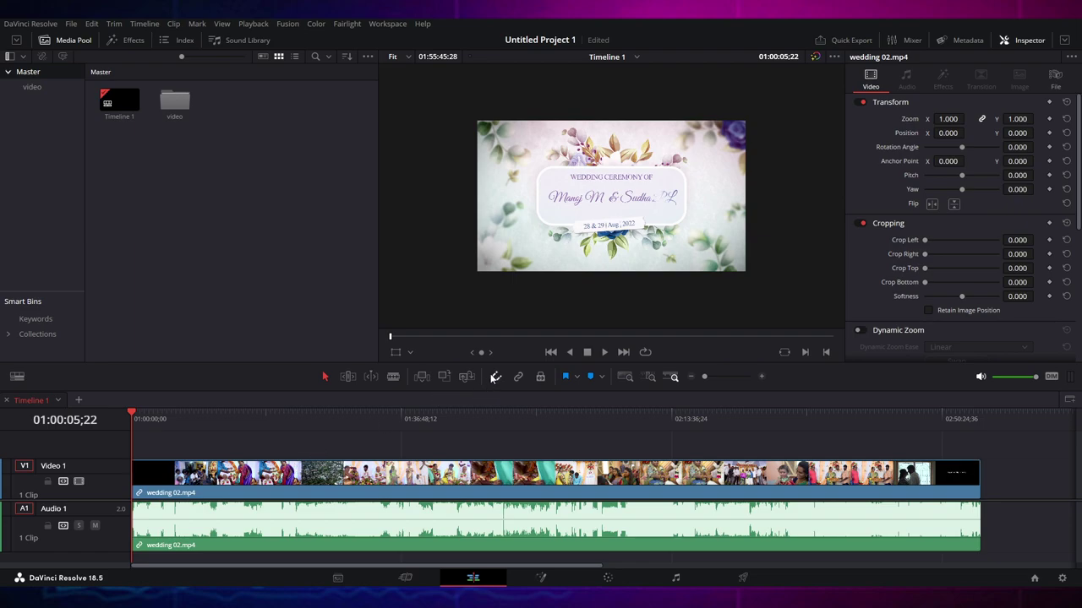
Move the playhead to 01:34:12;24, then try sliding only the video part of wedding 02.mp4 along the timeline and move it back
left_click(382, 418)
left_click_drag(420, 484, 870, 480)
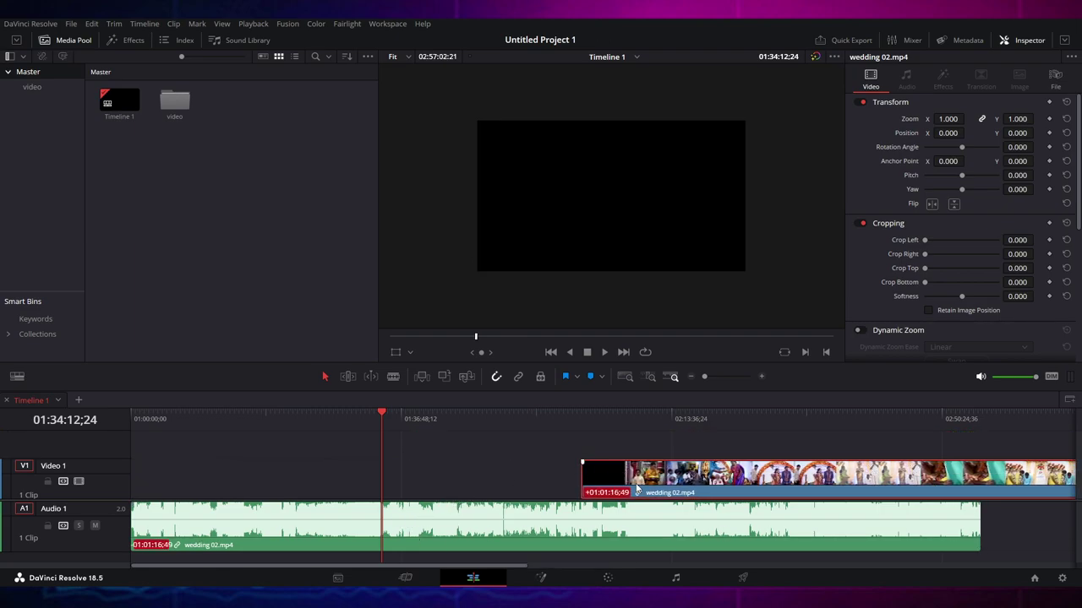
left_click_drag(637, 489, 187, 488)
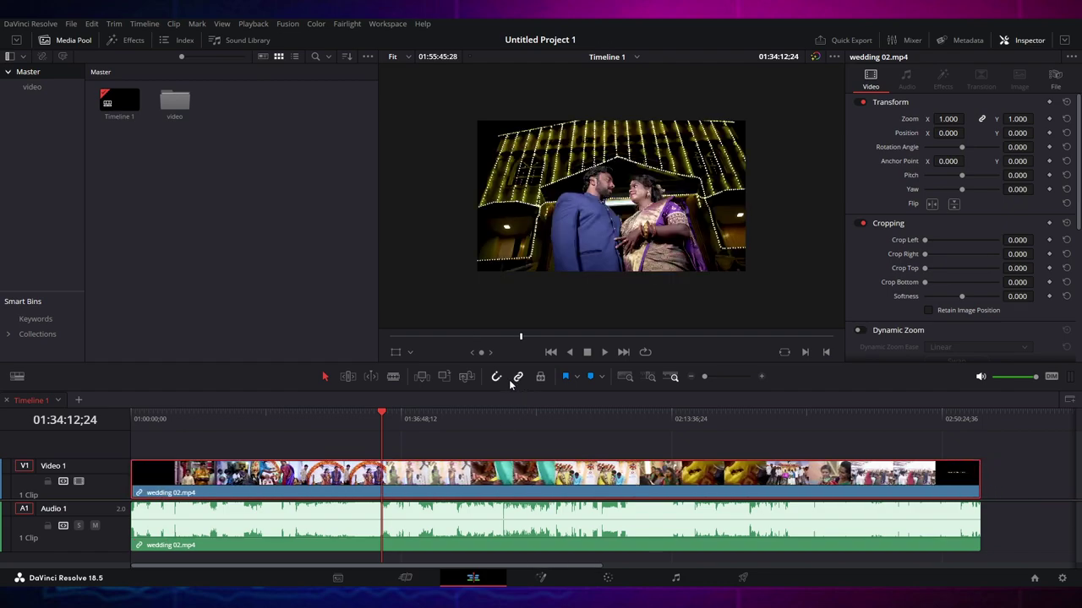
With linked selection on, split wedding 02.mp4 at 01:34:12;24 and slide the second part away, leaving a gap of about 24 minutes
left_click(421, 484)
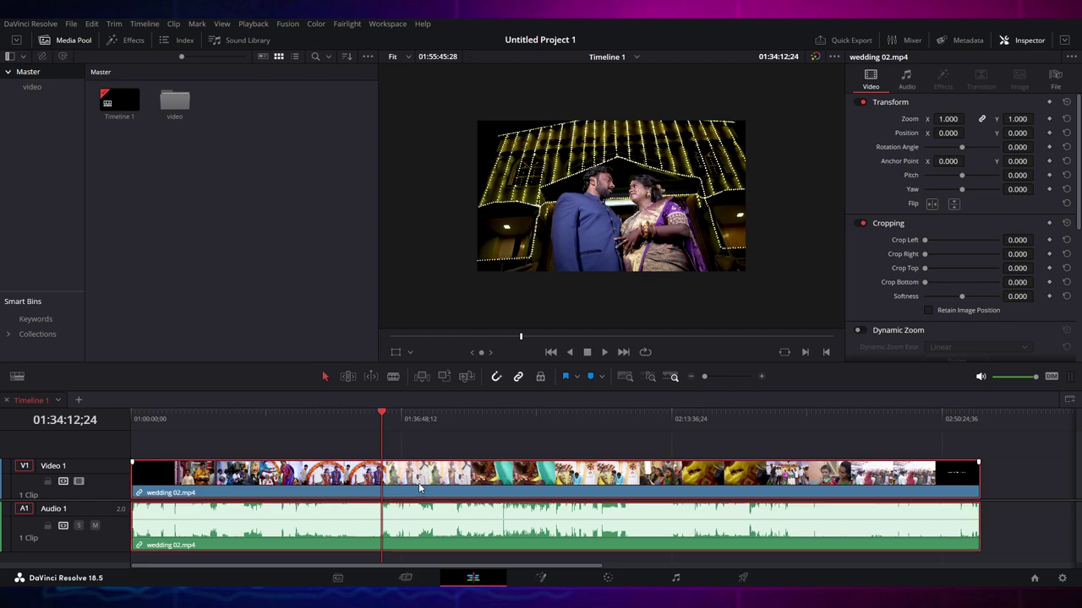
key("ctrl+backslash")
left_click_drag(431, 488, 608, 489)
left_click(420, 452)
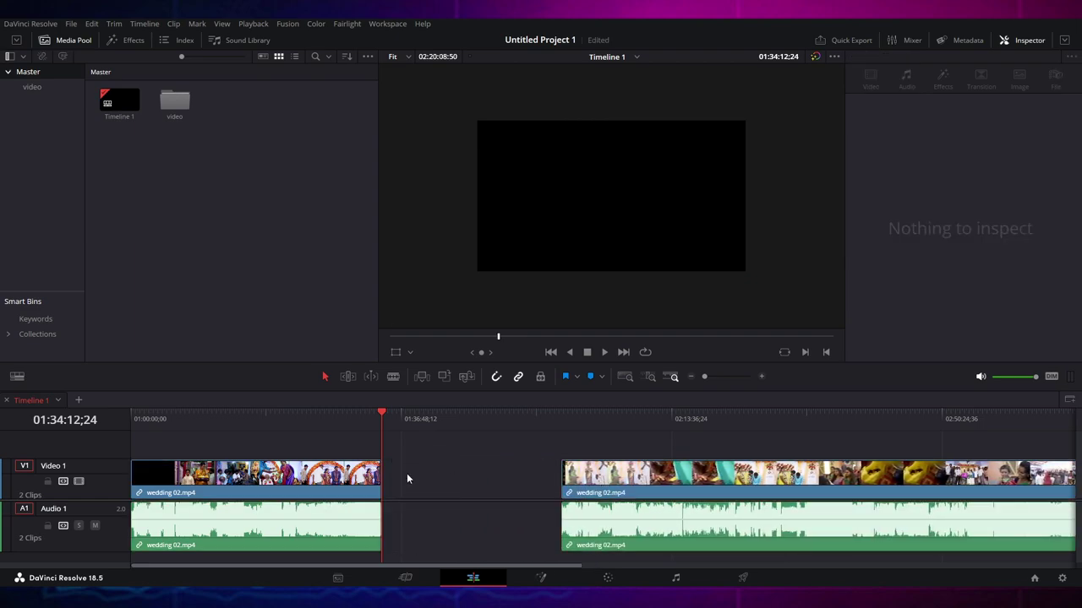
Try closing the gap between the two wedding 02.mp4 parts by deleting it with linked selection on, and undo the deletion
left_click(471, 467)
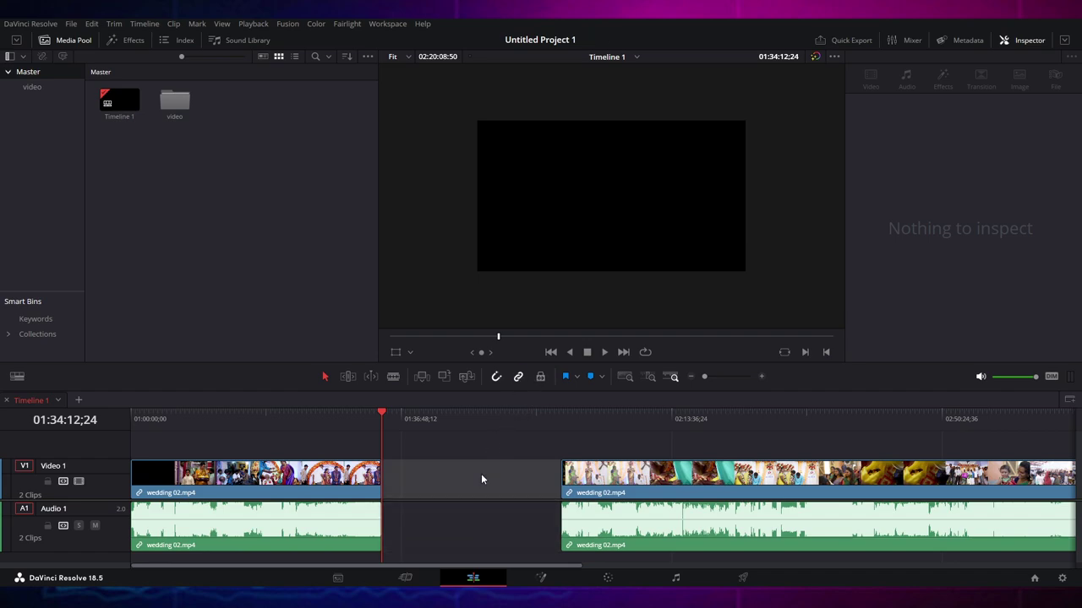
left_click(481, 473)
key("Delete")
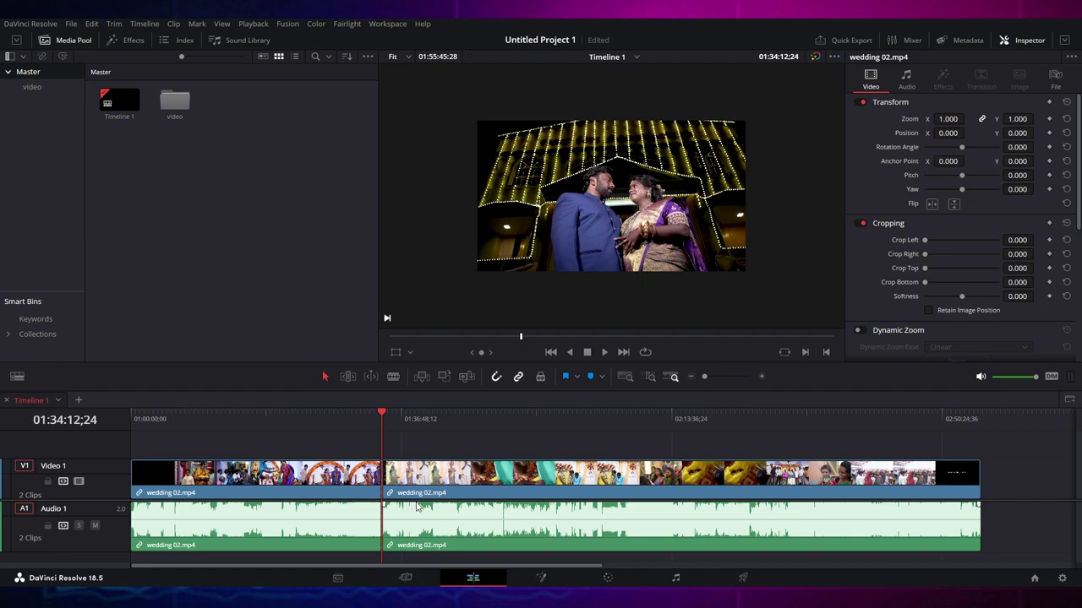
key("ctrl+z")
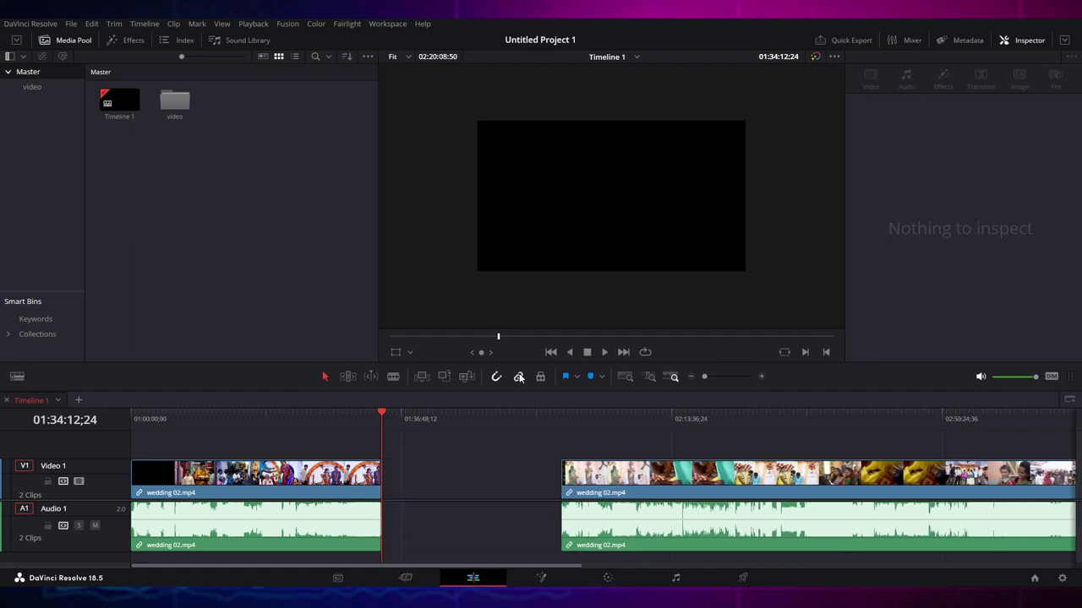
Try deleting the Video 1 gap with linked selection off, and undo the edits back to the single unsplit clip
left_click(474, 479)
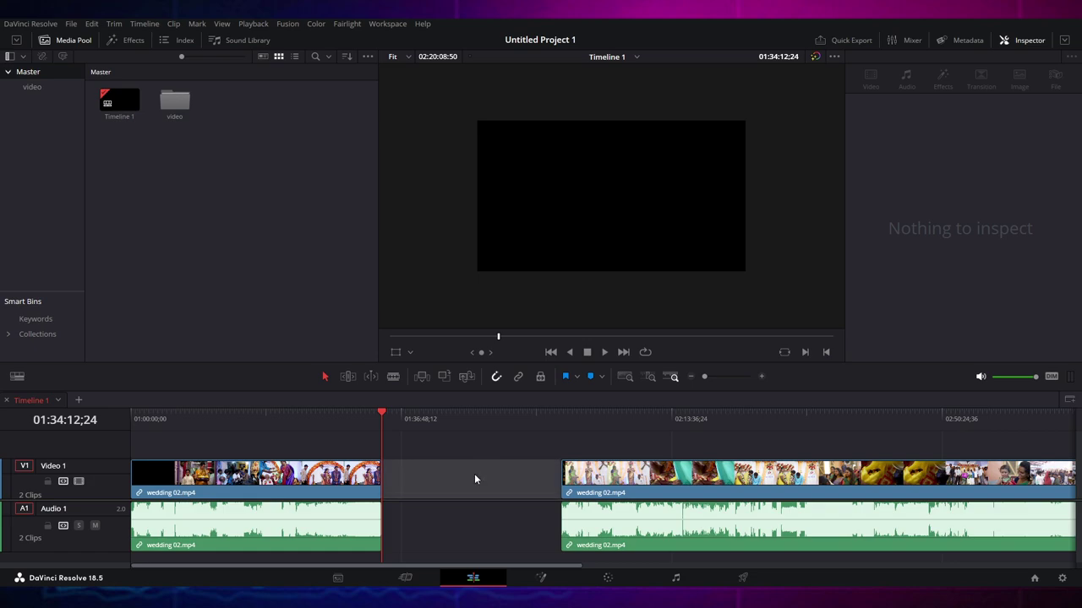
key("Delete")
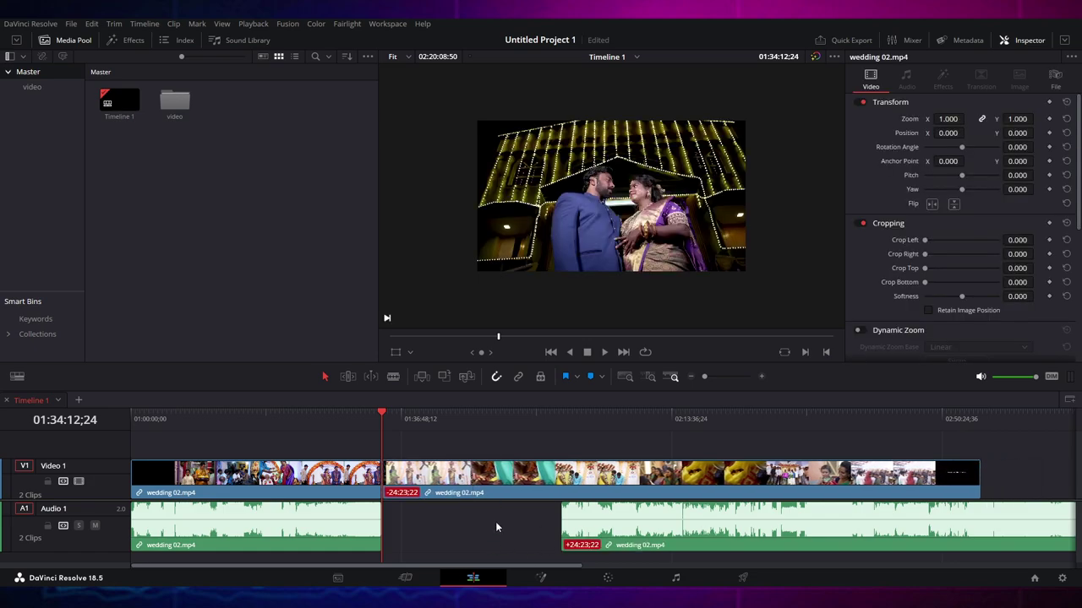
key("ctrl+z")
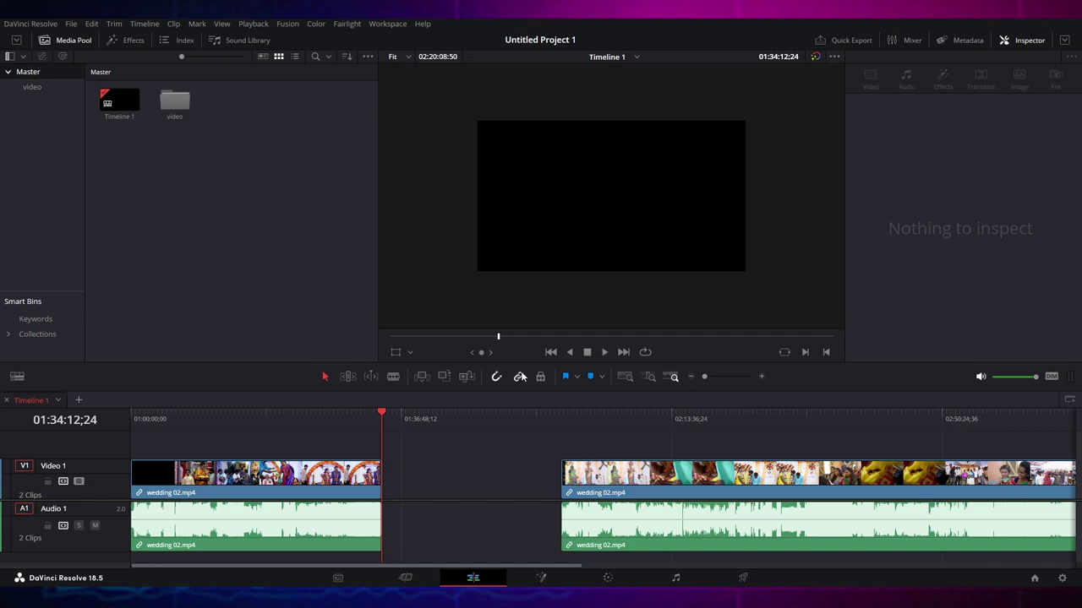
key("Delete")
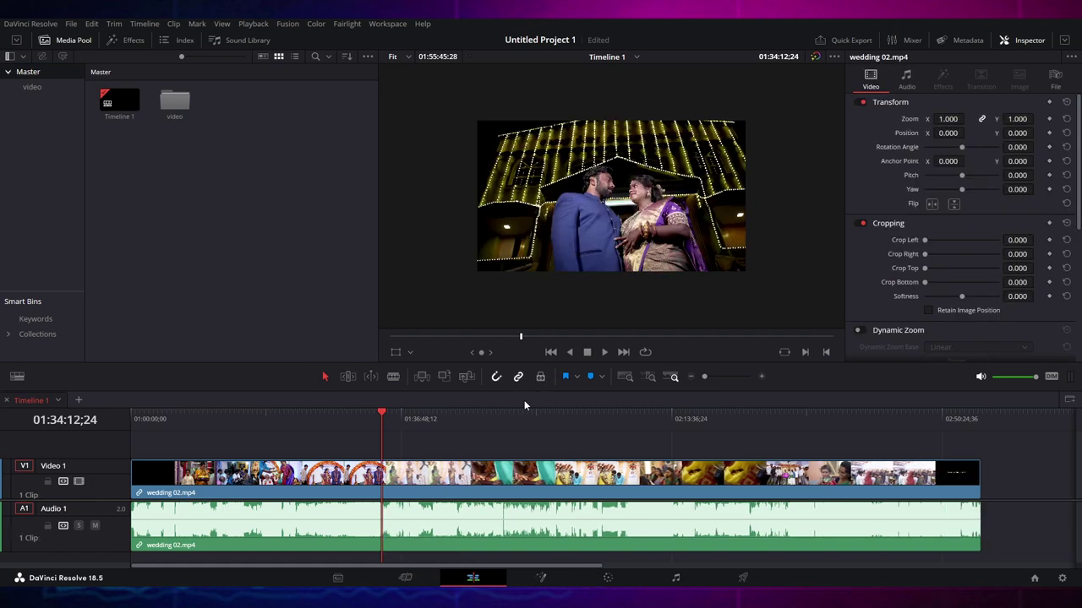
Lock the Video 1 track and try to move the wedding 02.mp4 clip on it
left_click(278, 473)
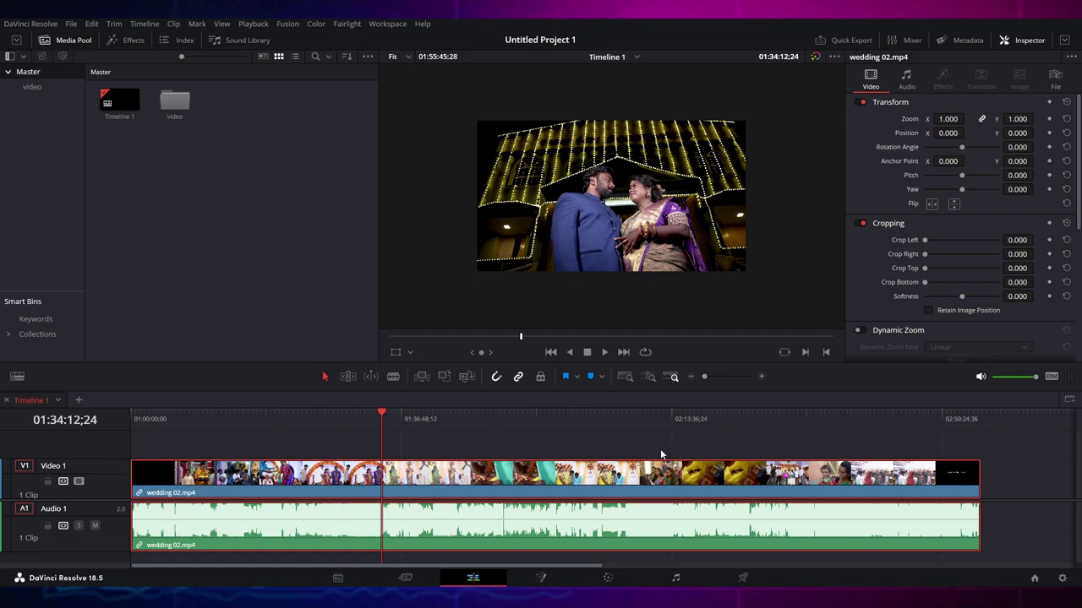
left_click(414, 447)
left_click(224, 489)
left_click(47, 481)
left_click_drag(469, 472, 499, 488)
Lock the Audio 1 track with Video 1 unlocked, try to move the audio clip, and unlock Audio 1
left_click(47, 525)
left_click_drag(296, 527, 388, 518)
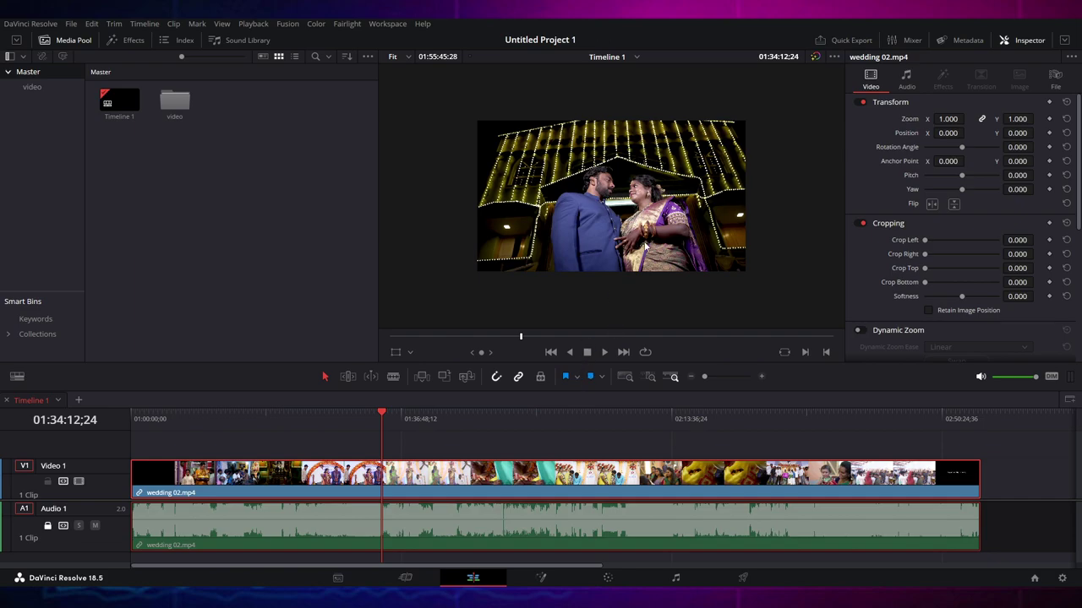
left_click(381, 450)
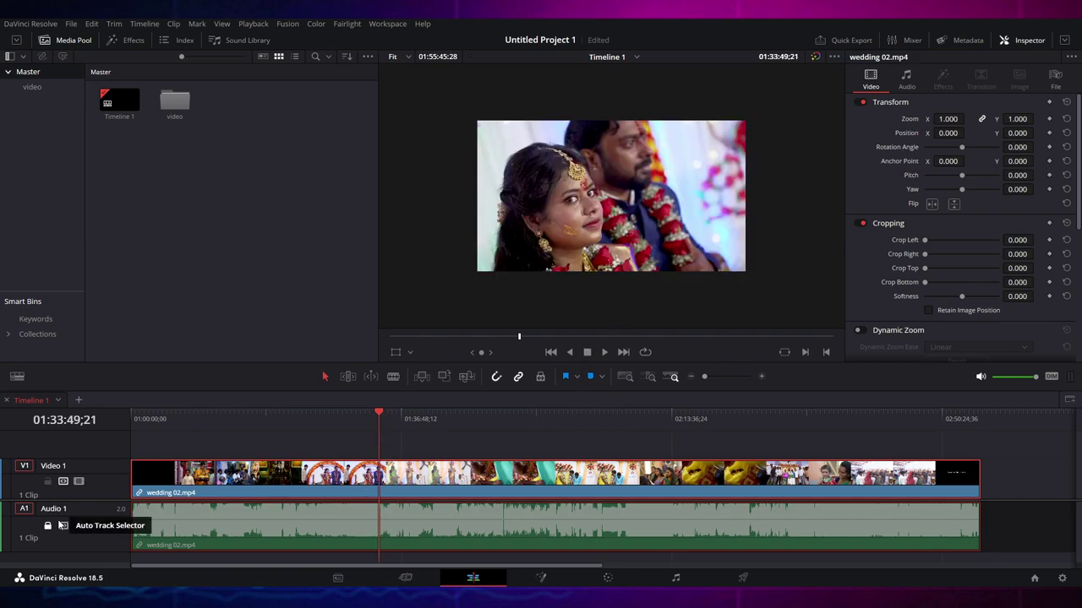
left_click(47, 526)
Add a red timeline marker with a custom name at 01:36:48;50 and move the playhead past it
left_click(401, 416)
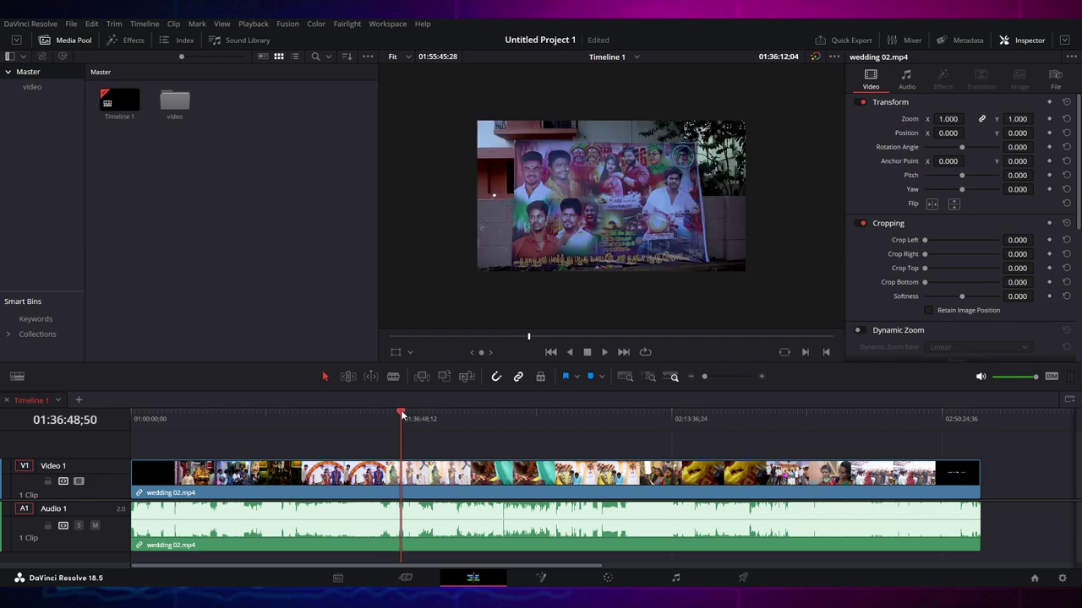
key("m")
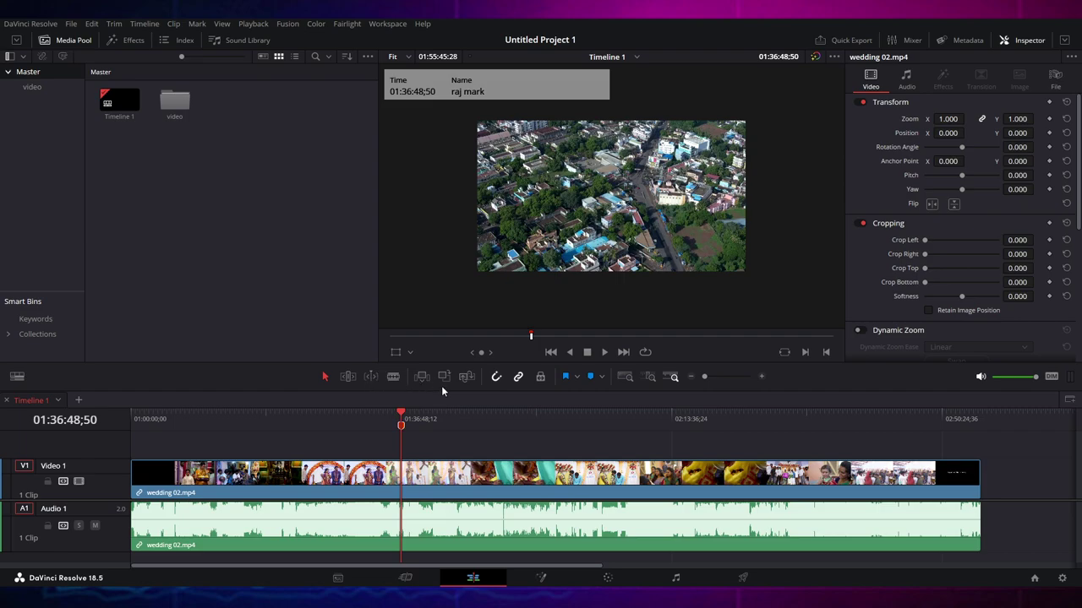
left_click_drag(401, 414, 435, 414)
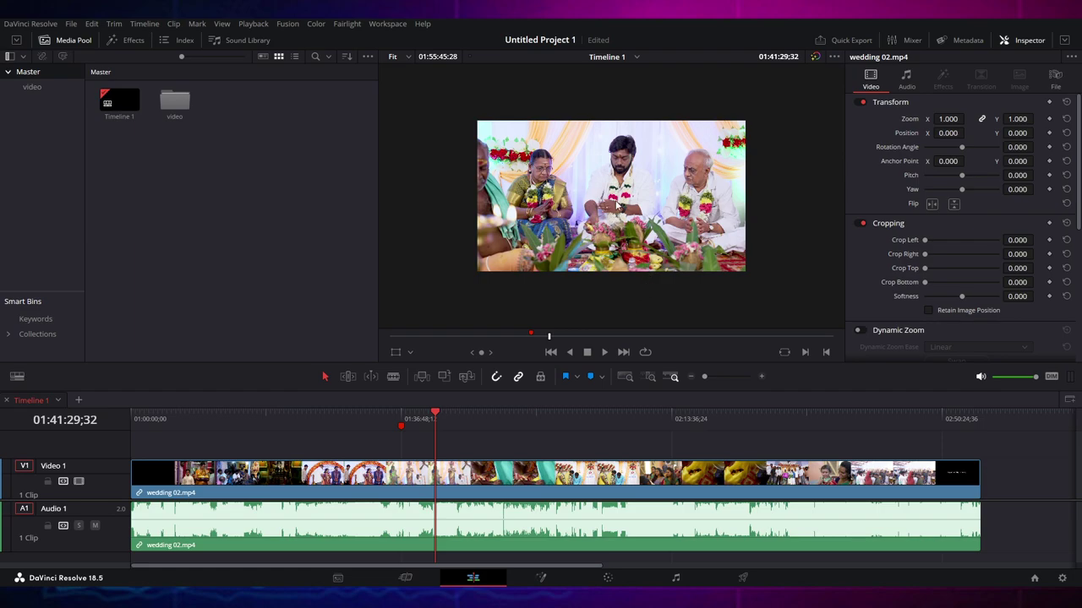
Move the playhead to 02:01:53;35 and compare the full extent, detail and custom timeline zooms, ending at a moderate custom zoom
left_click(626, 335)
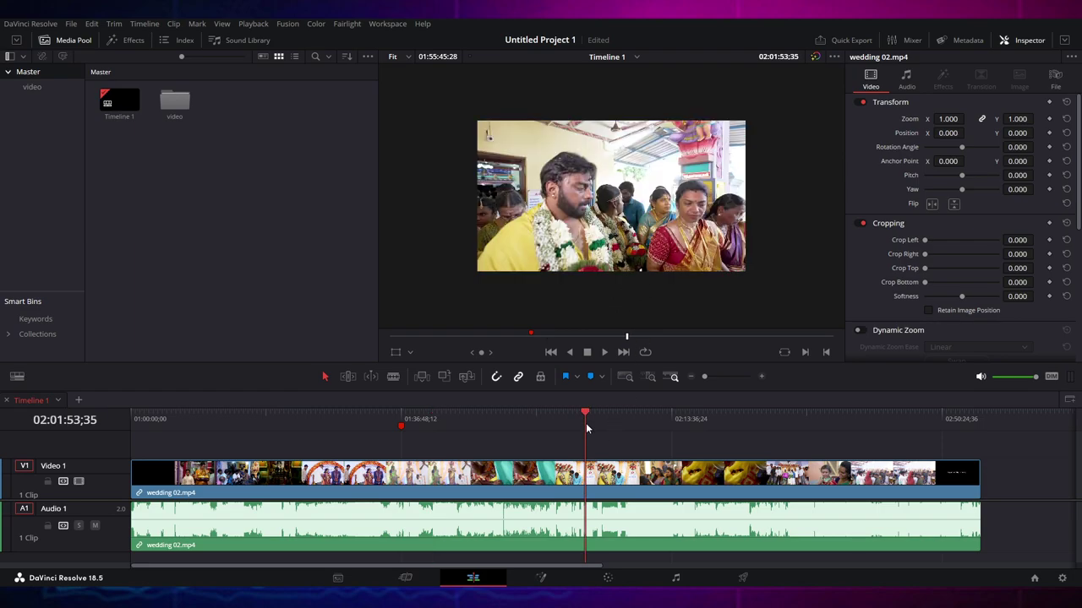
left_click(624, 377)
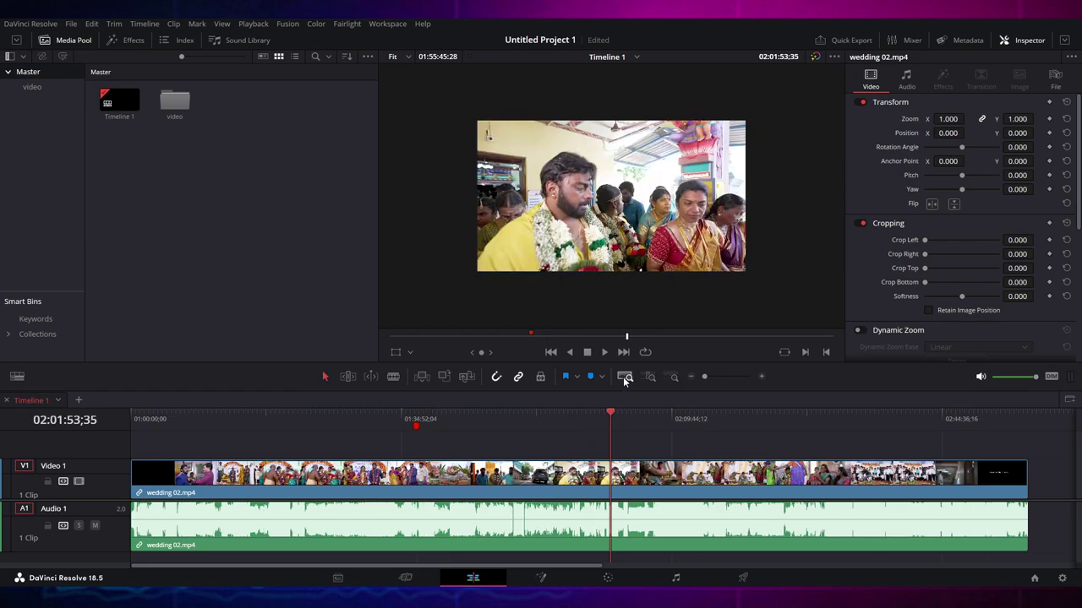
left_click(649, 377)
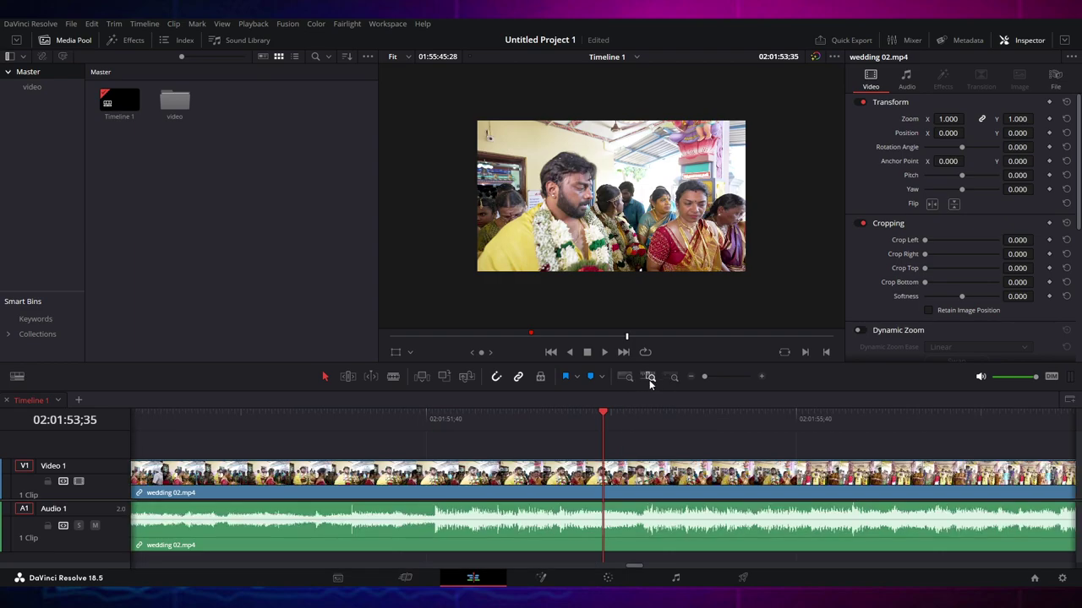
left_click(651, 378)
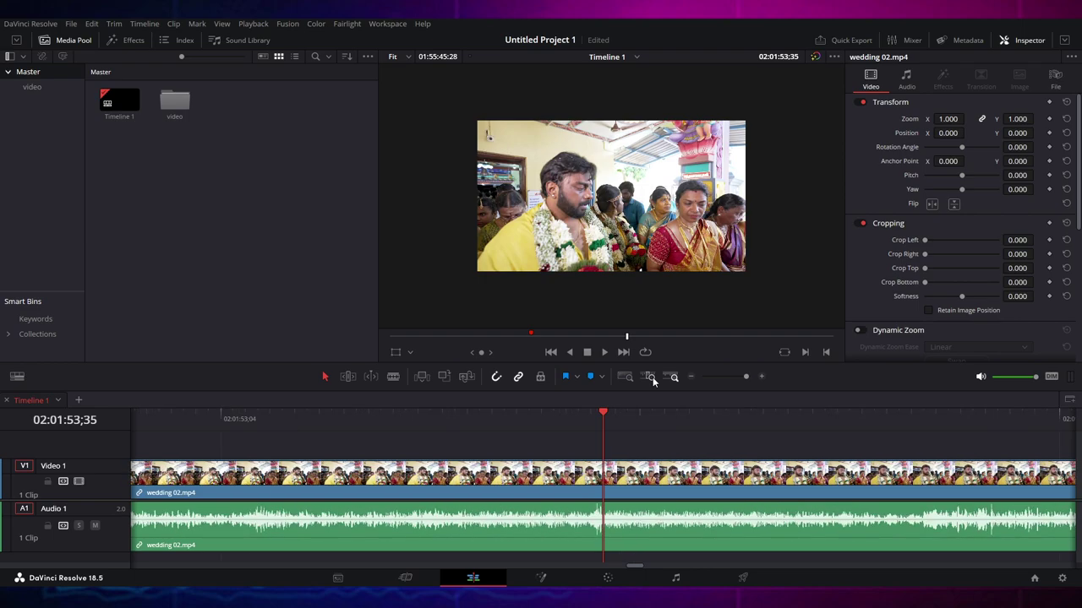
left_click_drag(745, 377, 714, 380)
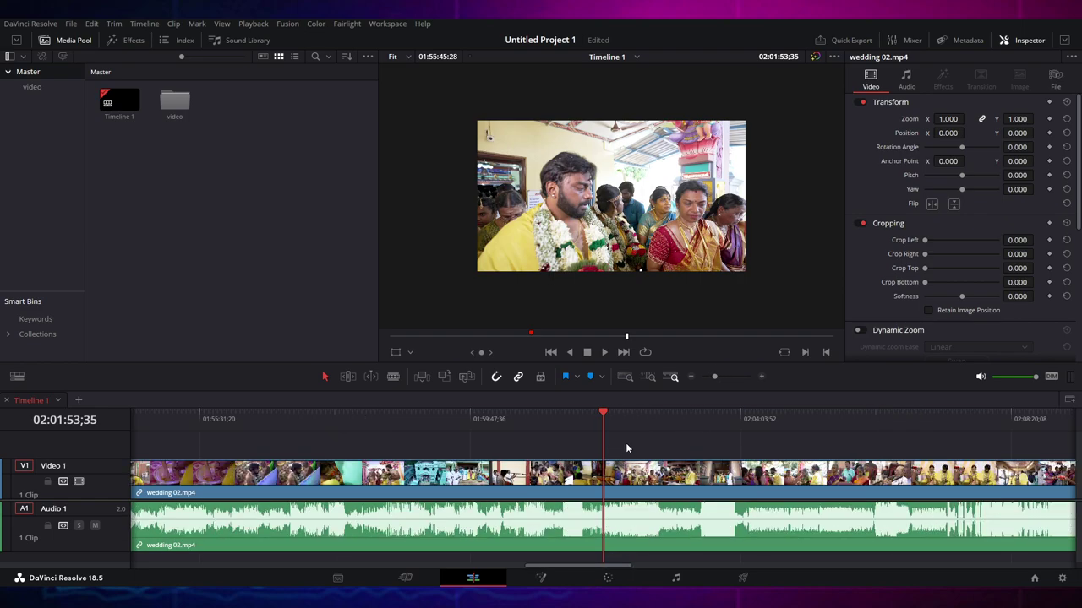
Scrub through the final minutes of the timeline and bring the playhead to the clip's end at 02:55:45;28
scroll(592, 431, "down", 3)
left_click_drag(428, 414, 586, 414)
scroll(587, 431, "up", 3)
left_click(496, 427)
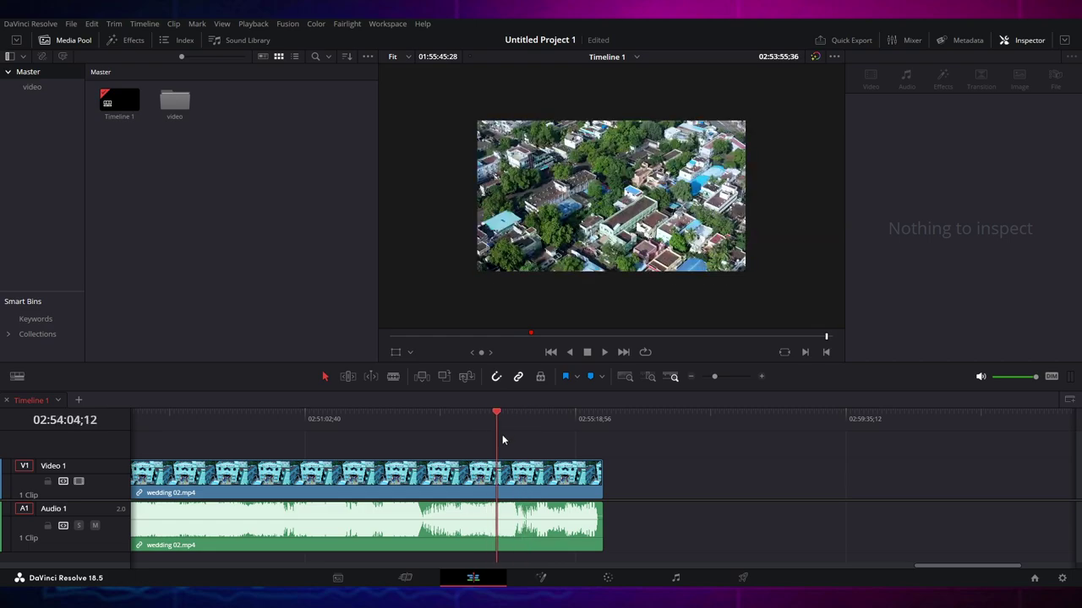
left_click(506, 434)
scroll(550, 435, "up", 4)
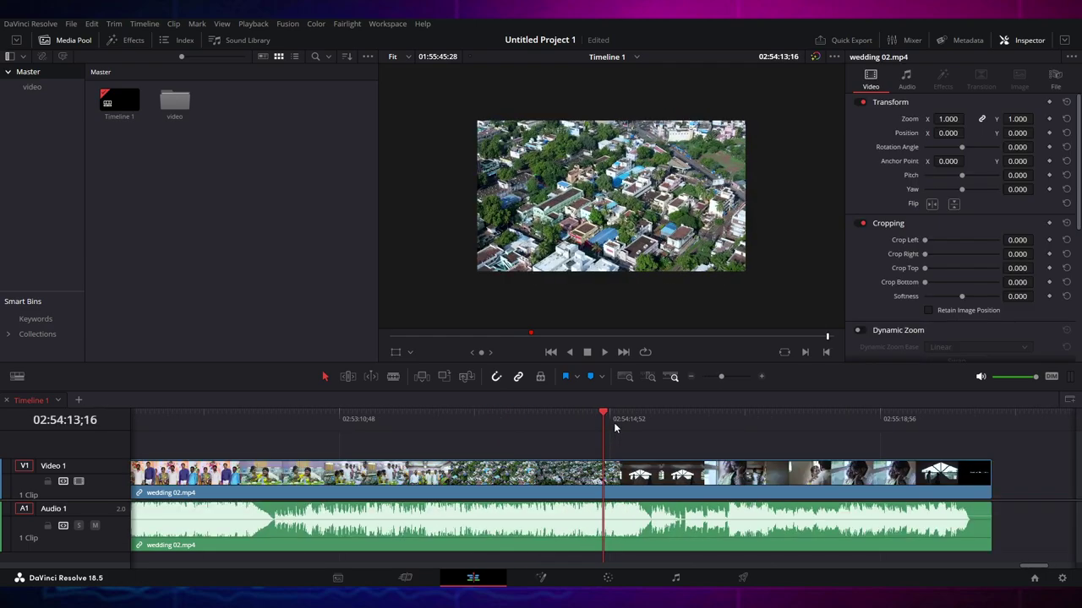
scroll(615, 428, "down", 4)
left_click_drag(613, 422, 691, 398)
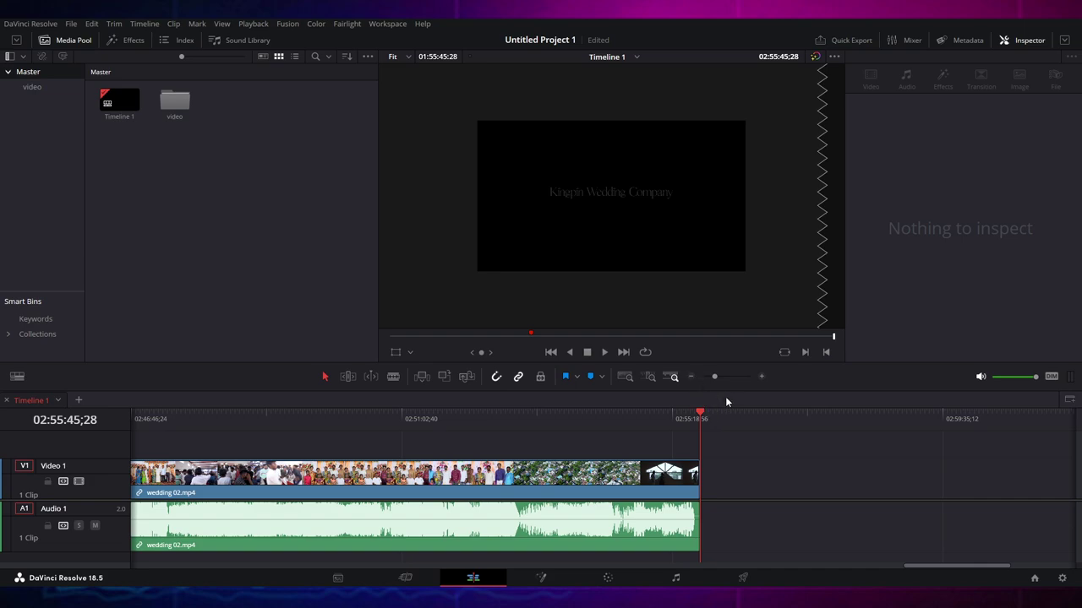
Dim the monitoring audio and lower the monitoring volume to about two thirds
left_click(982, 377)
left_click(1053, 378)
mouse_move(1021, 378)
left_mouse_down()
mouse_move(1006, 381)
mouse_move(1021, 384)
left_mouse_up()
Play the last part of the timeline from several points, turn off audio dimming, and stop playback
left_click(595, 418)
key("space")
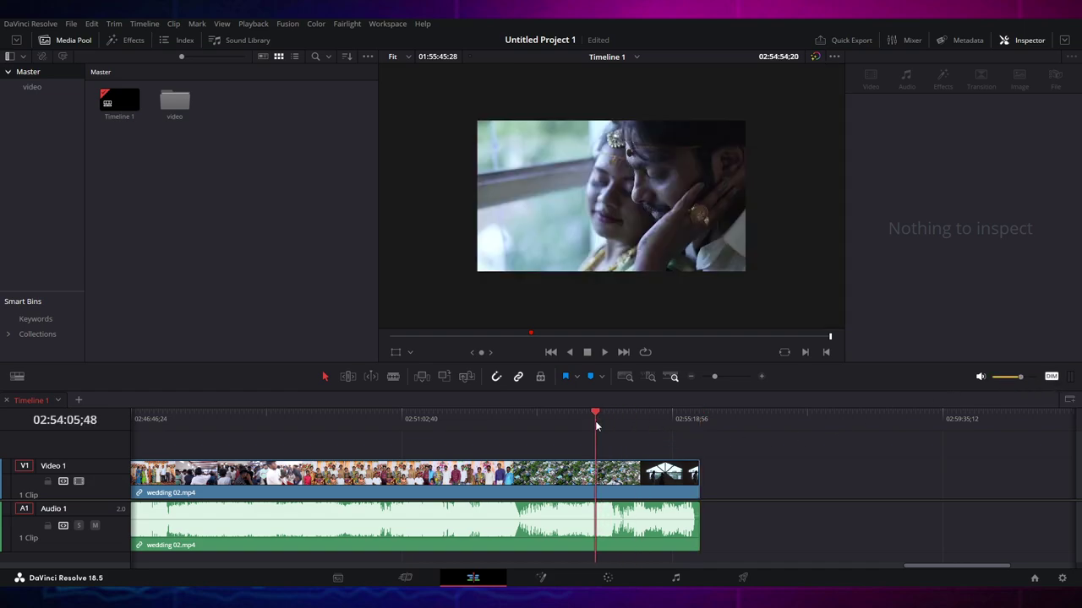
left_click(653, 414)
left_click(674, 416)
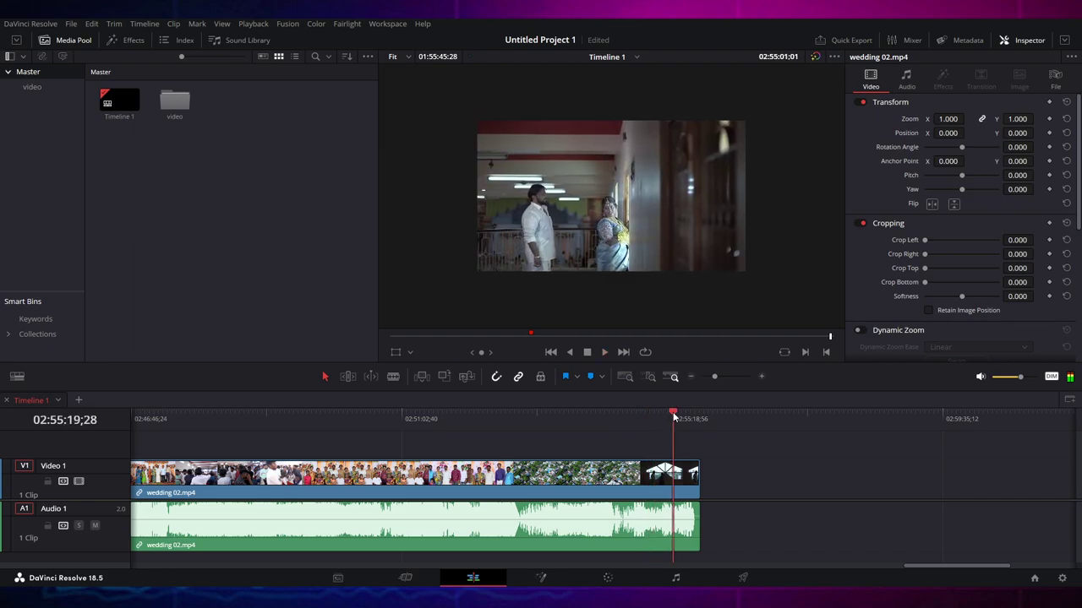
left_click(1051, 378)
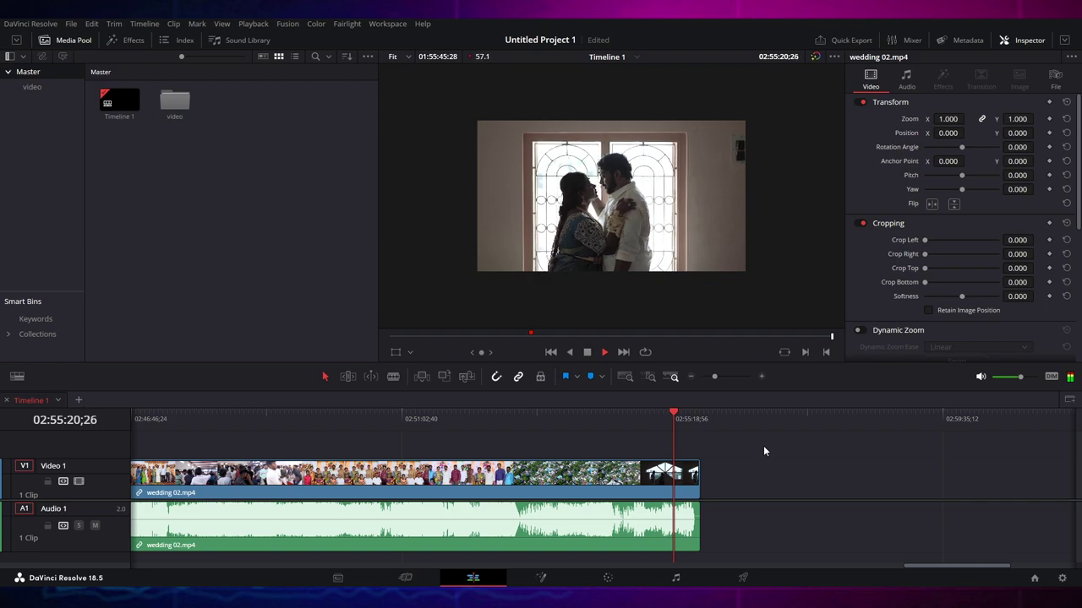
key("space")
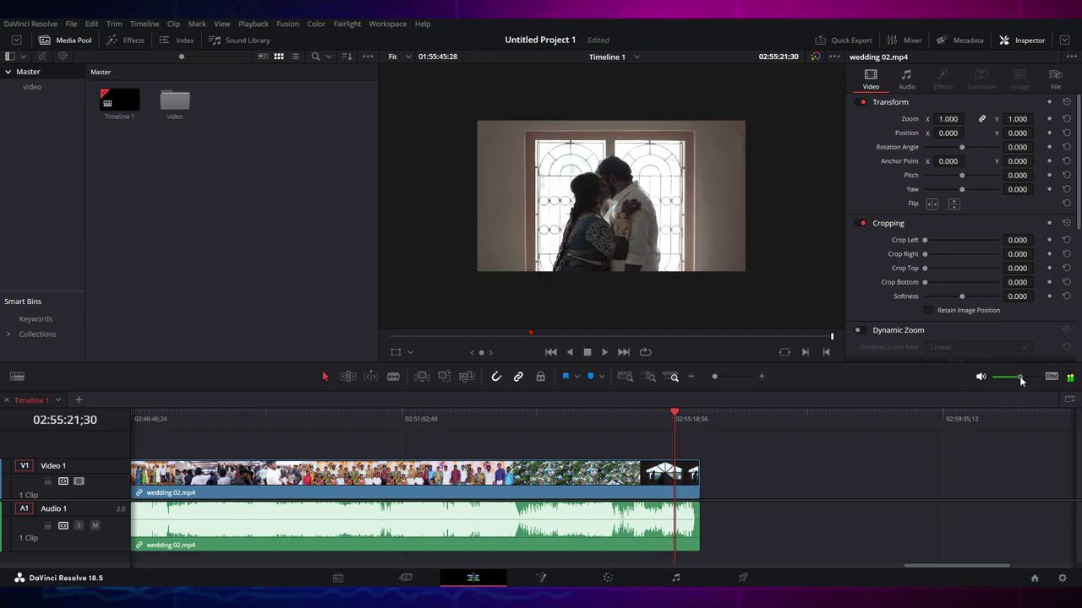
Raise the monitoring volume to full and stack a second, empty timeline below Timeline 1 in an enlarged timeline area
mouse_move(1030, 380)
left_mouse_down()
mouse_move(1044, 379)
mouse_move(1025, 380)
left_mouse_up()
left_click(1069, 400)
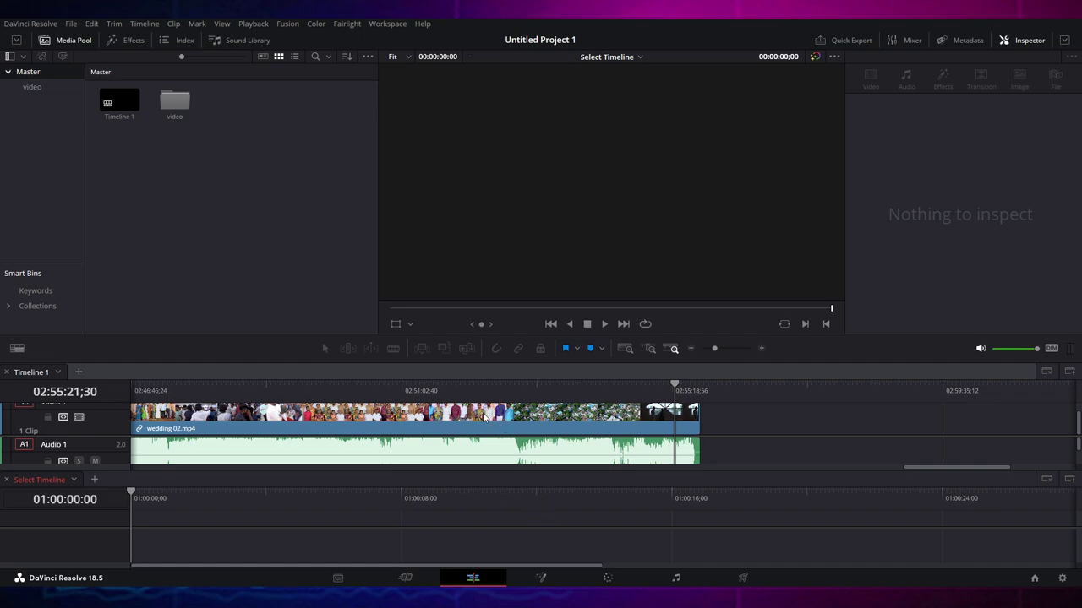
left_click_drag(434, 335, 416, 205)
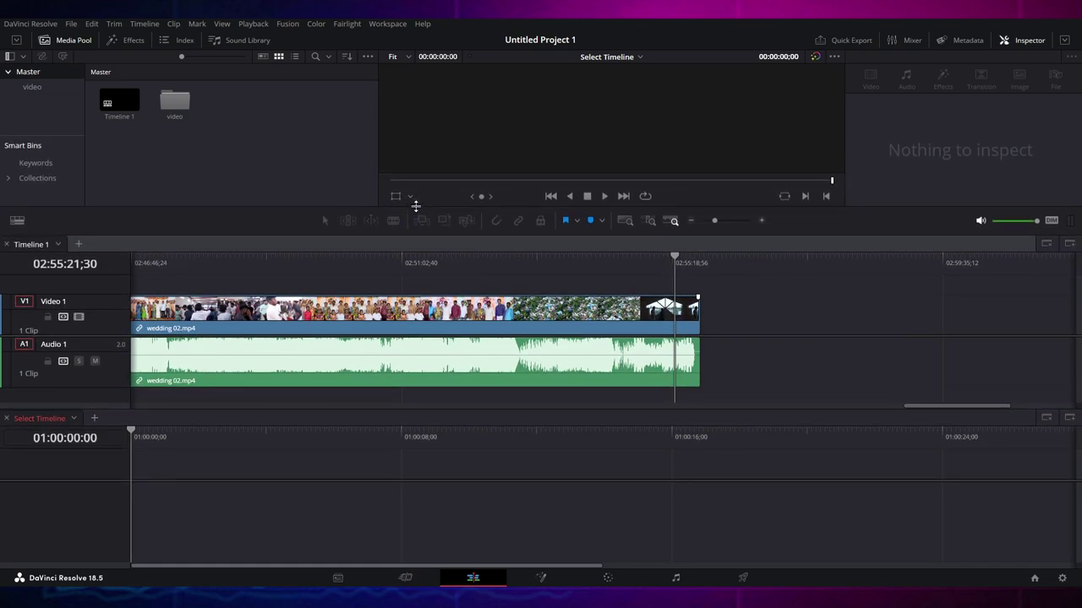
Move Timeline 1's playhead to 02:50:56;12 and copy its wedding 02.mp4 clip into the empty lower timeline
left_click(287, 262)
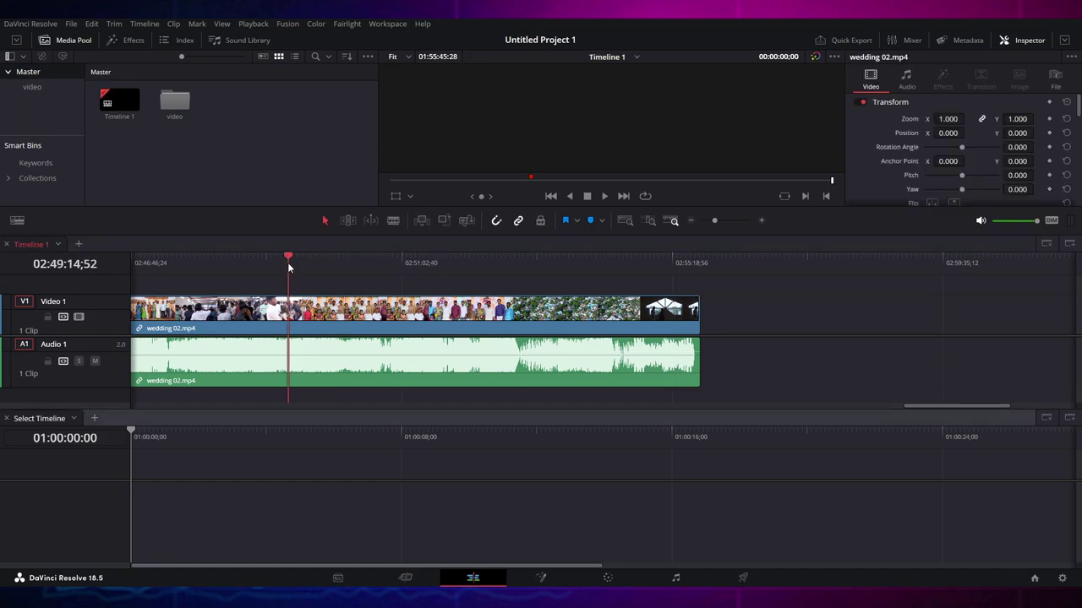
left_click(394, 262)
left_click(575, 366)
left_click_drag(576, 366, 512, 394)
left_click(659, 456)
left_click(589, 353)
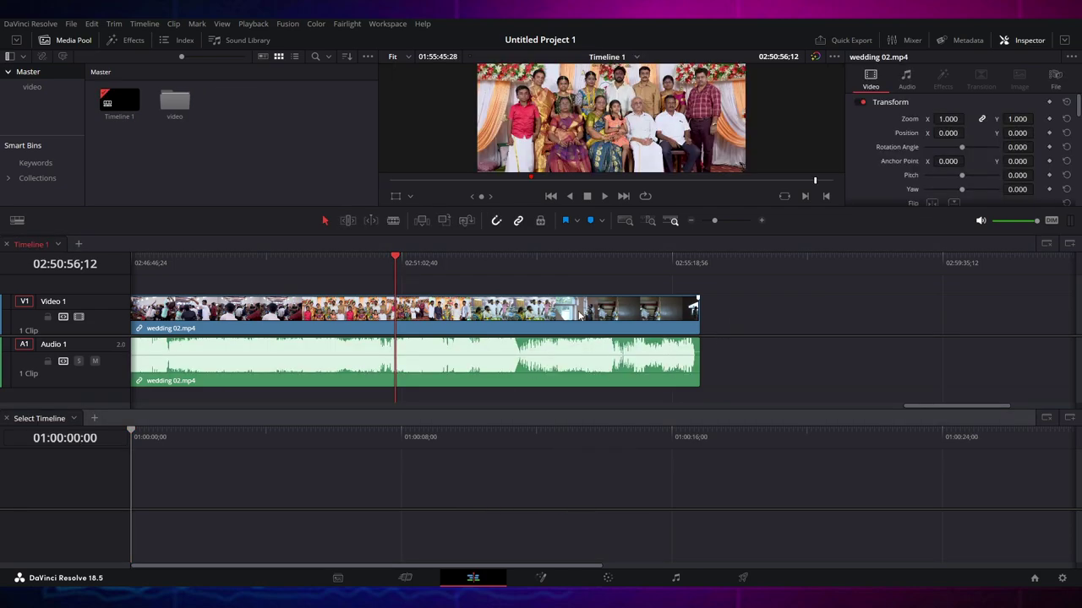
left_click(177, 452)
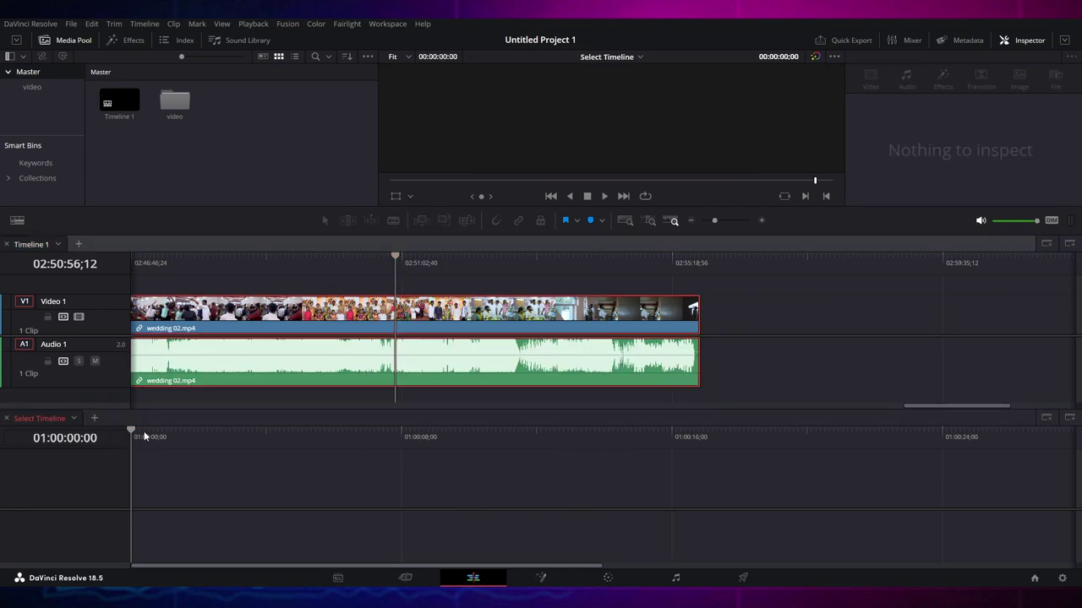
key("ctrl+shift+z")
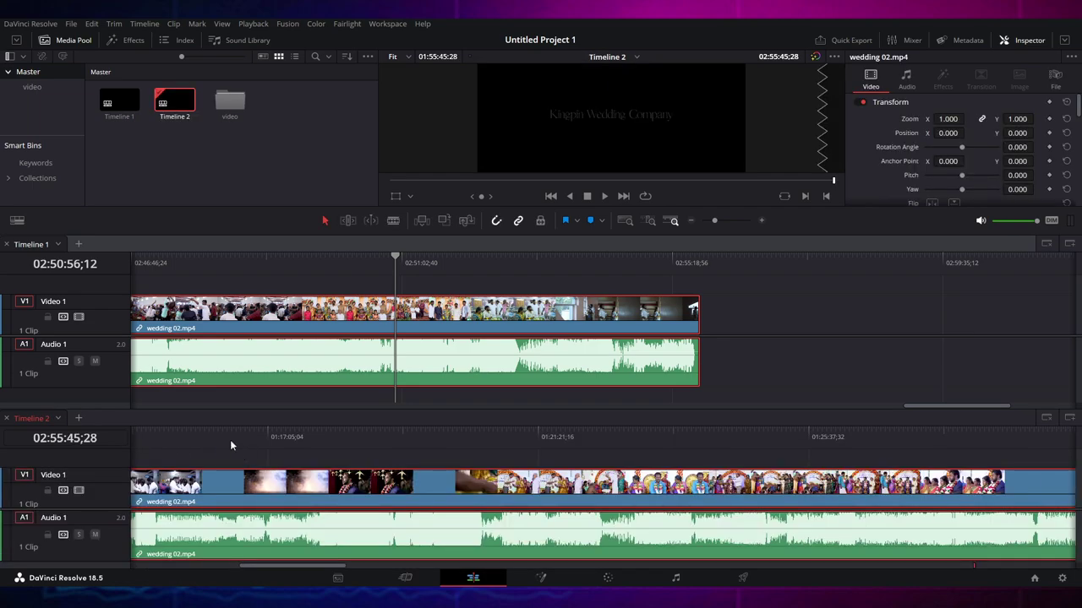
Scrub both stacked timelines independently, leaving the upper playhead at 02:49:40;28 and the lower one at 01:20:43;52
left_click(338, 438)
left_click(376, 438)
left_click(343, 437)
left_click(347, 437)
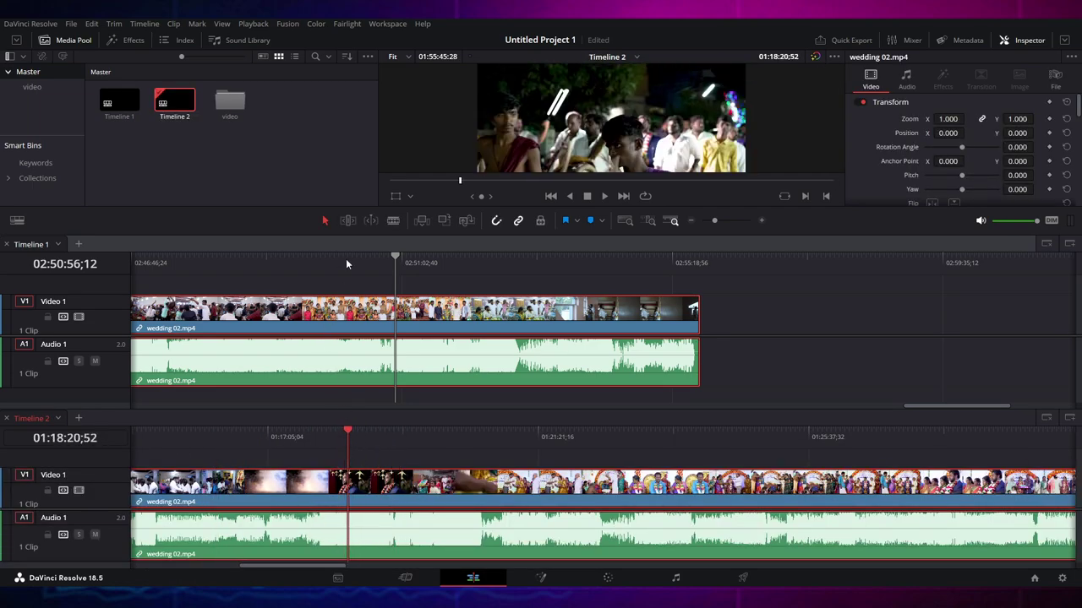
left_click(261, 259)
left_click(315, 261)
left_click_drag(413, 438, 499, 443)
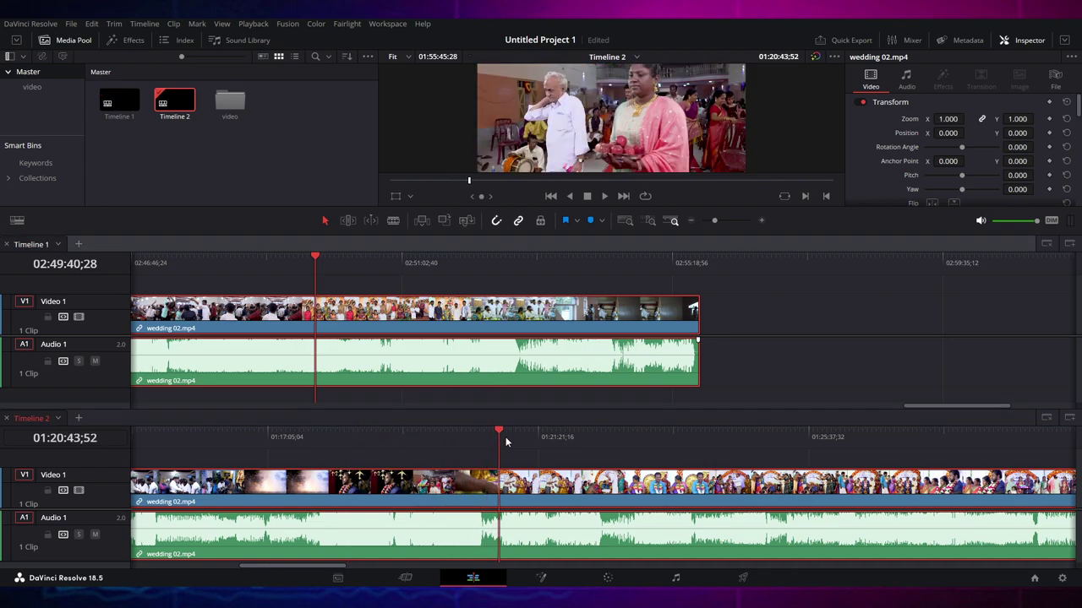
Fit both timelines to their full extent and move the upper playhead to 01:41:38;44 and the lower to 02:03:16;28
key("shift+z")
left_click(342, 350)
key("shift+z")
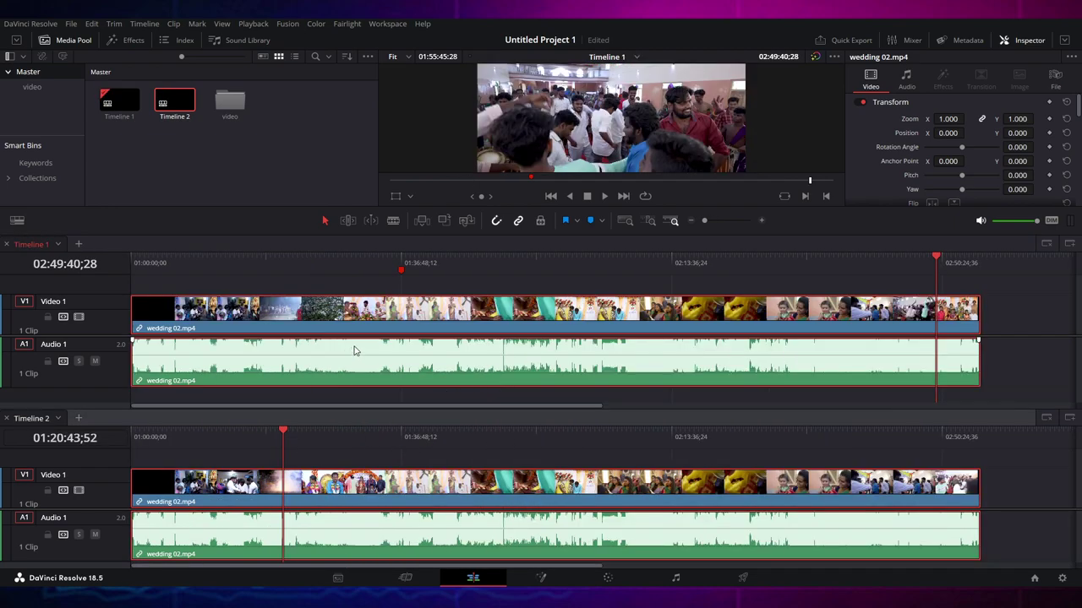
left_click_drag(412, 262, 437, 285)
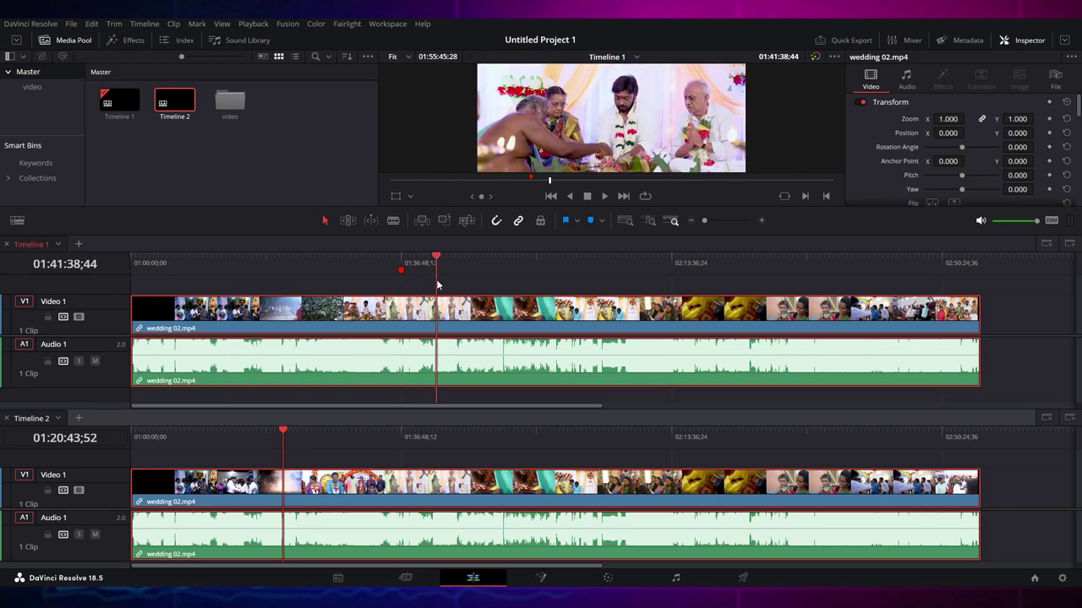
left_click(595, 435)
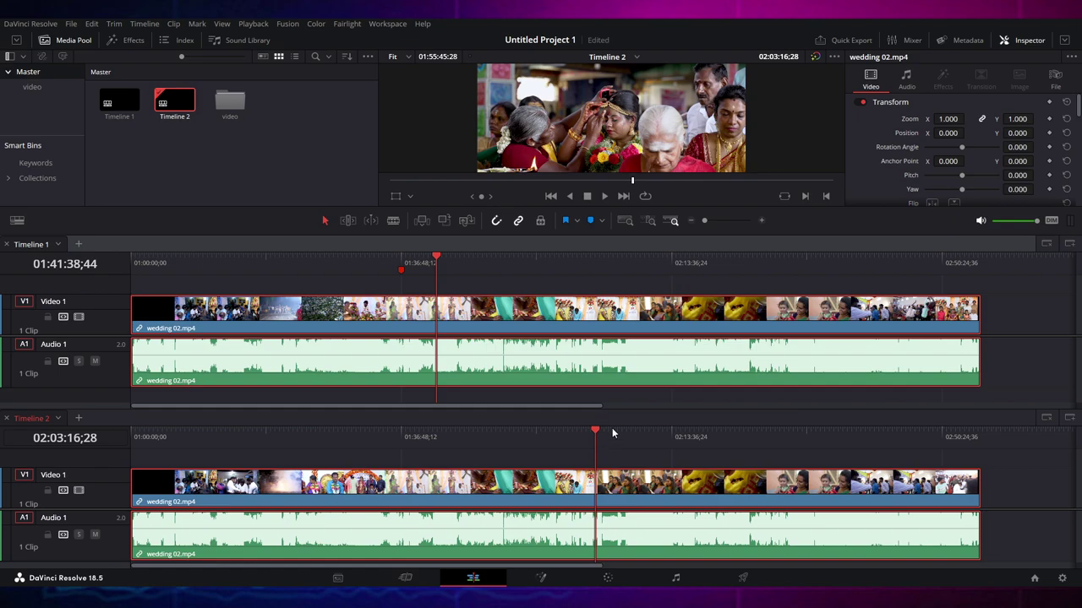
Scrub the opening part of Timeline 2 and return its playhead to the start at 01:00:00;00
left_click_drag(597, 433, 140, 499)
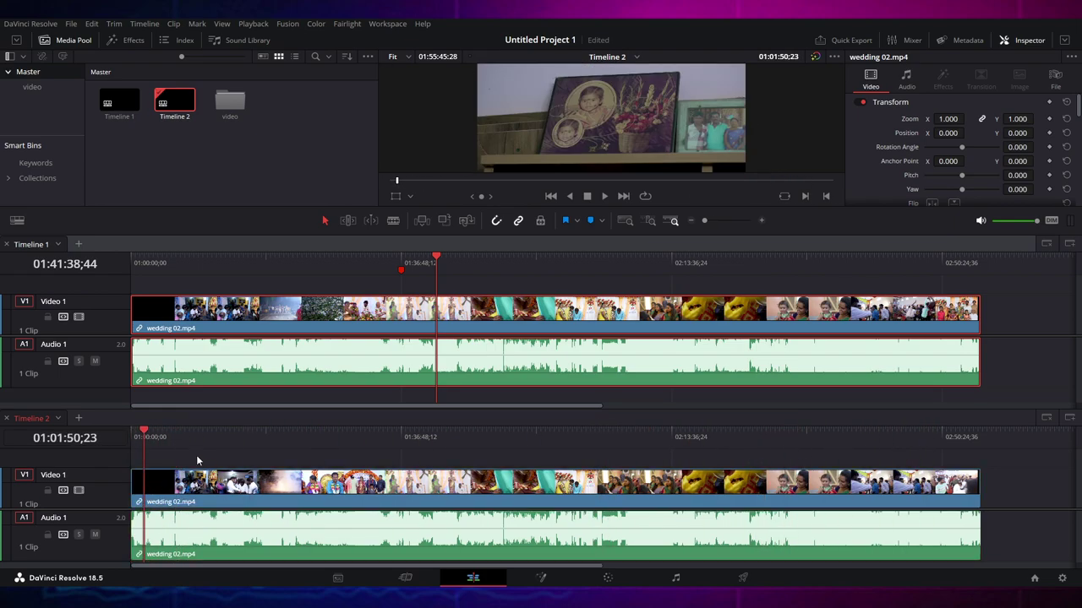
left_click(175, 436)
left_click_drag(180, 432, 236, 442)
key("Home")
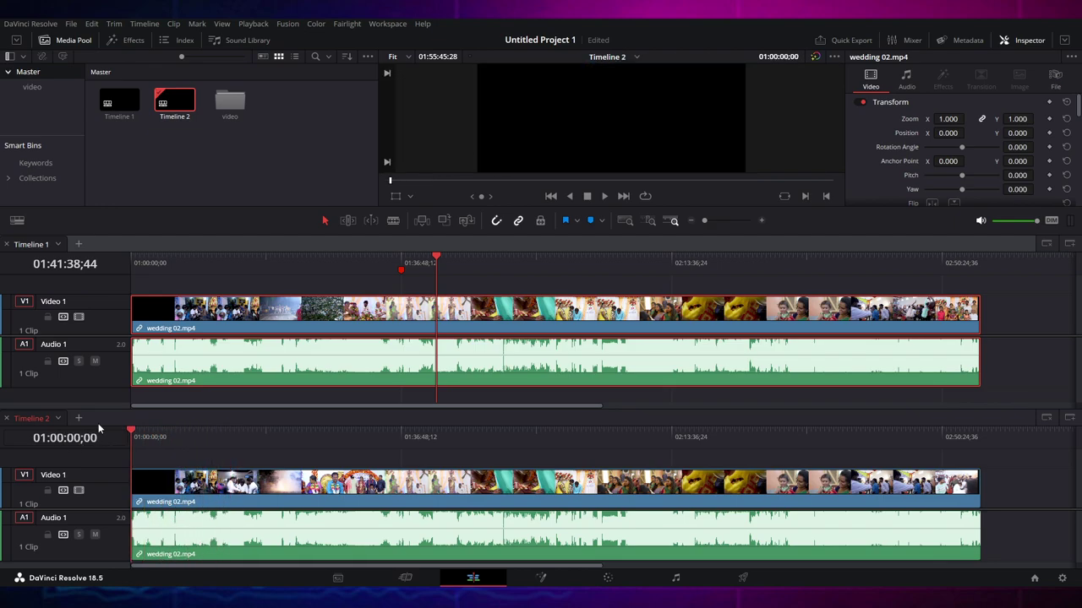
Move Timeline 1's playhead to 01:06:08;10 and Timeline 2's playhead to 01:15:15;46
left_click_drag(139, 260, 175, 264)
left_click(277, 436)
left_click_drag(299, 437, 241, 451)
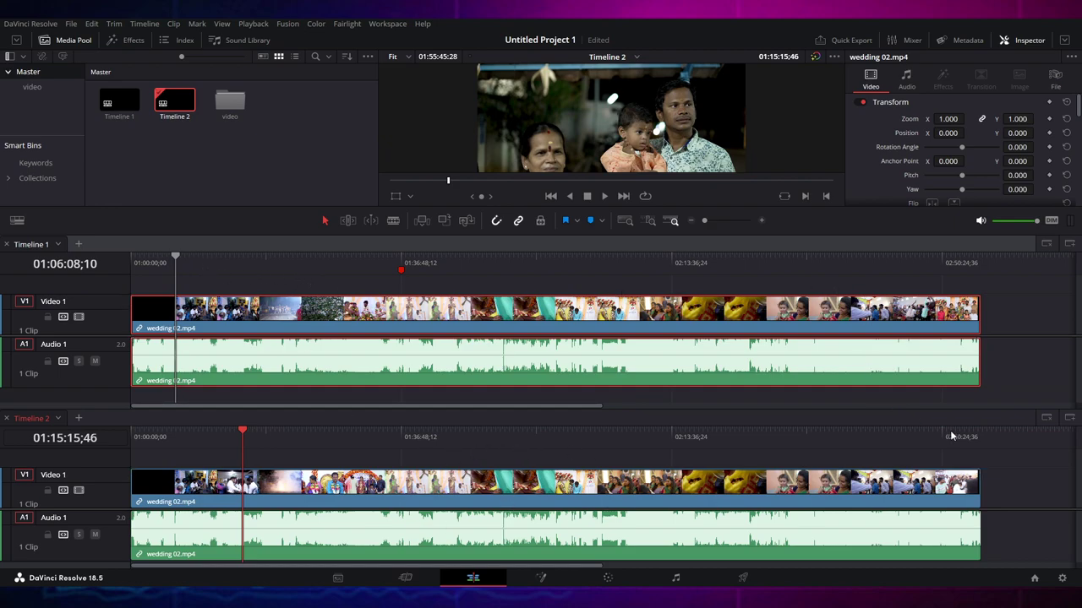
Close the stacked lower timeline, then give the viewer more height and enlarge its picture to 43%
left_click(1048, 420)
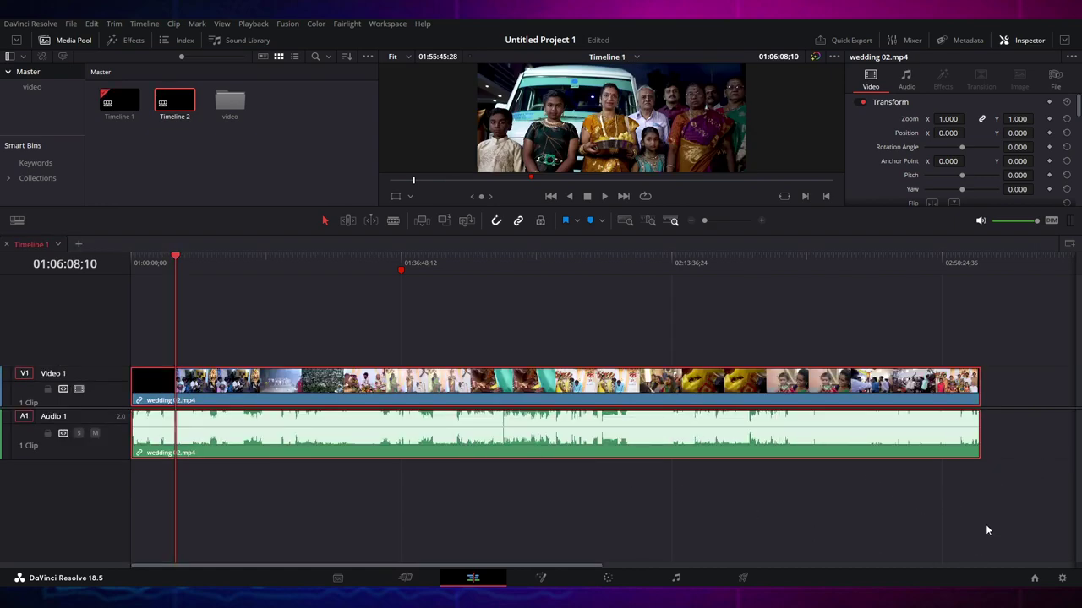
left_click_drag(369, 208, 369, 365)
scroll(566, 304, "up", 2)
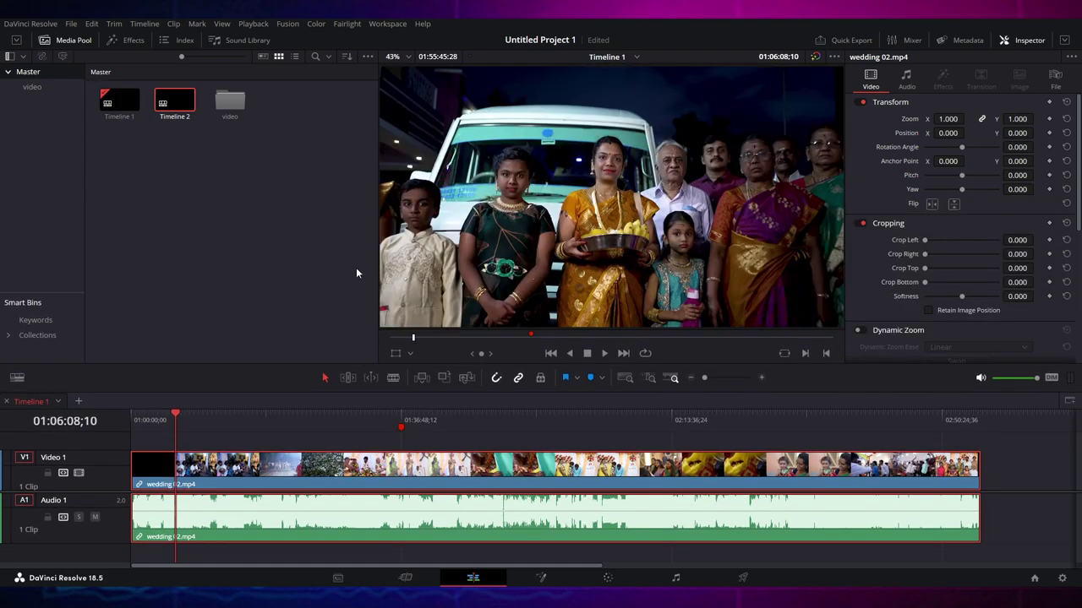
Show the Effects library in place of the Media Pool and browse the full range of Video Transitions
left_click(70, 41)
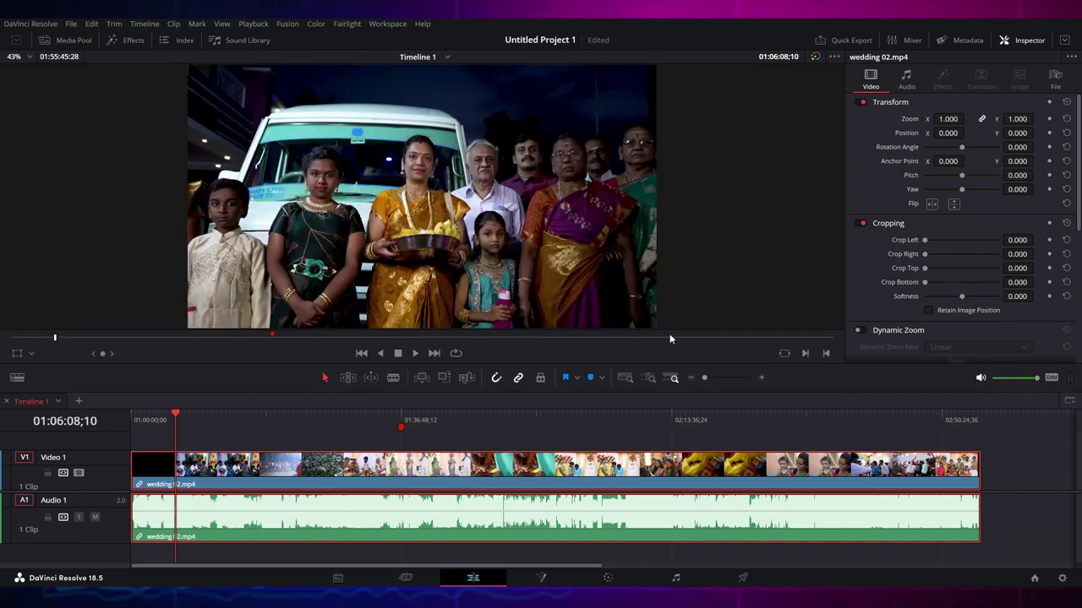
left_click(129, 40)
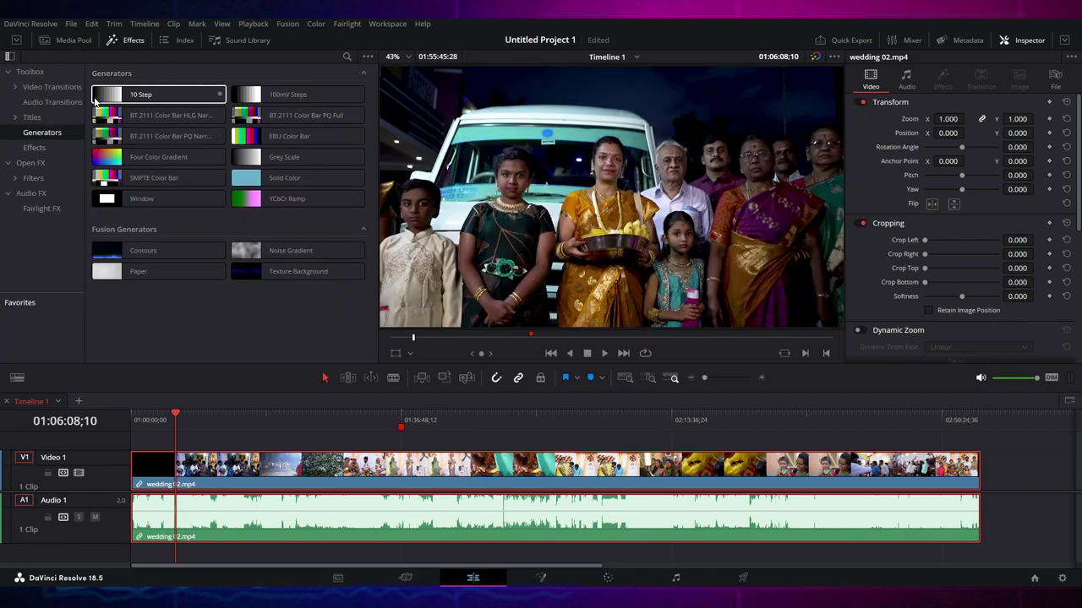
left_click(50, 87)
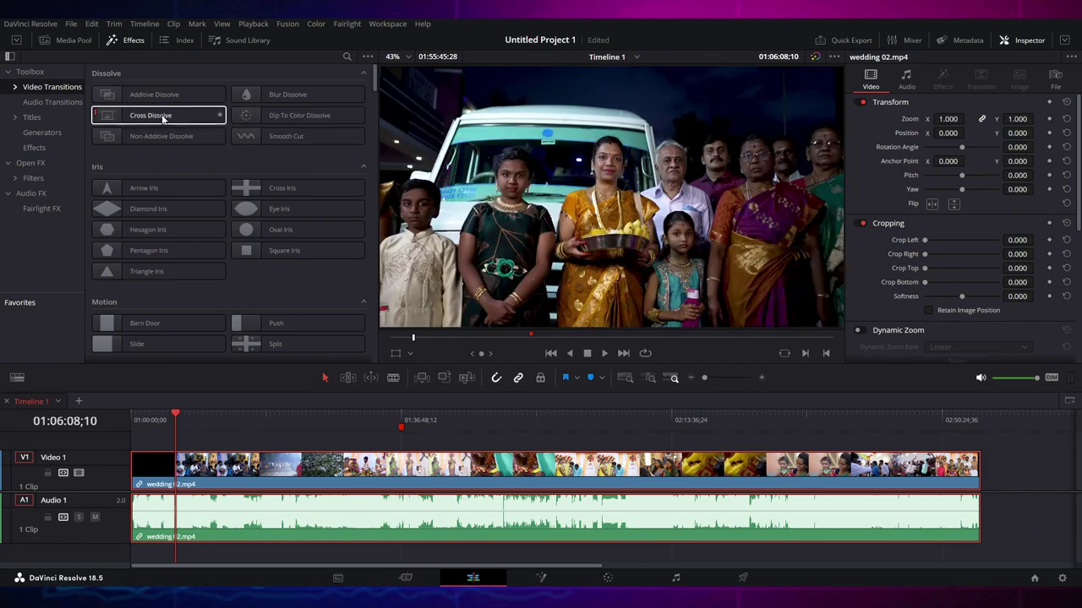
scroll(207, 186, "down", 10)
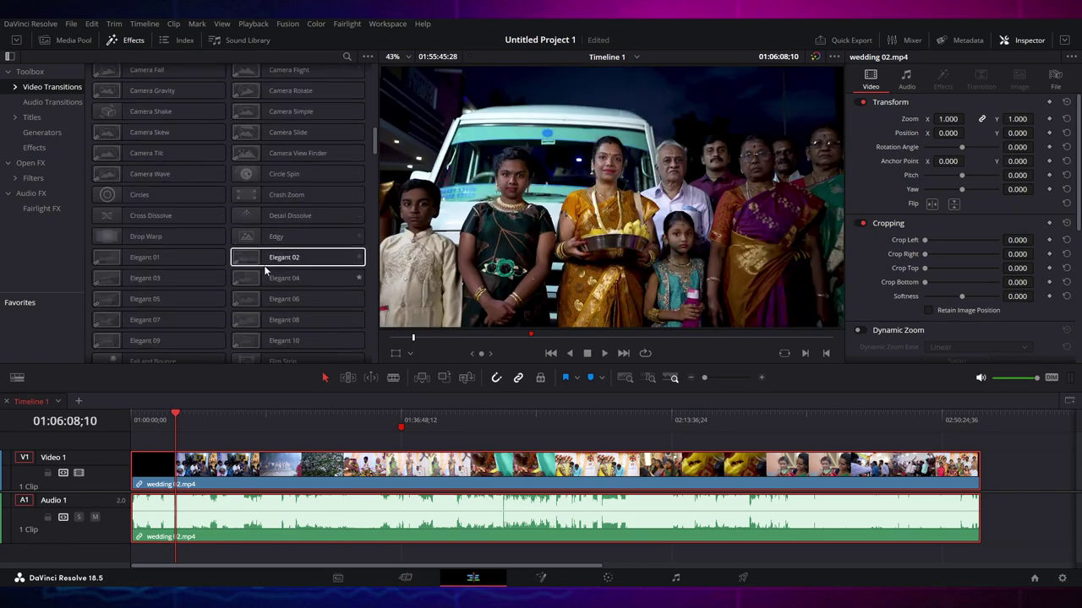
scroll(265, 270, "down", 15)
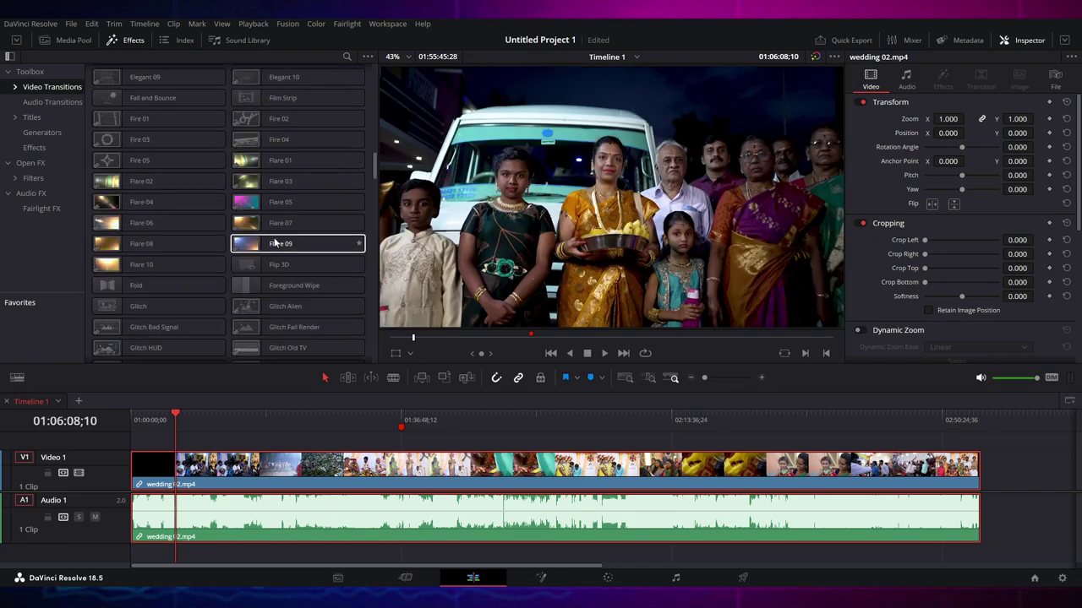
scroll(207, 237, "down", 15)
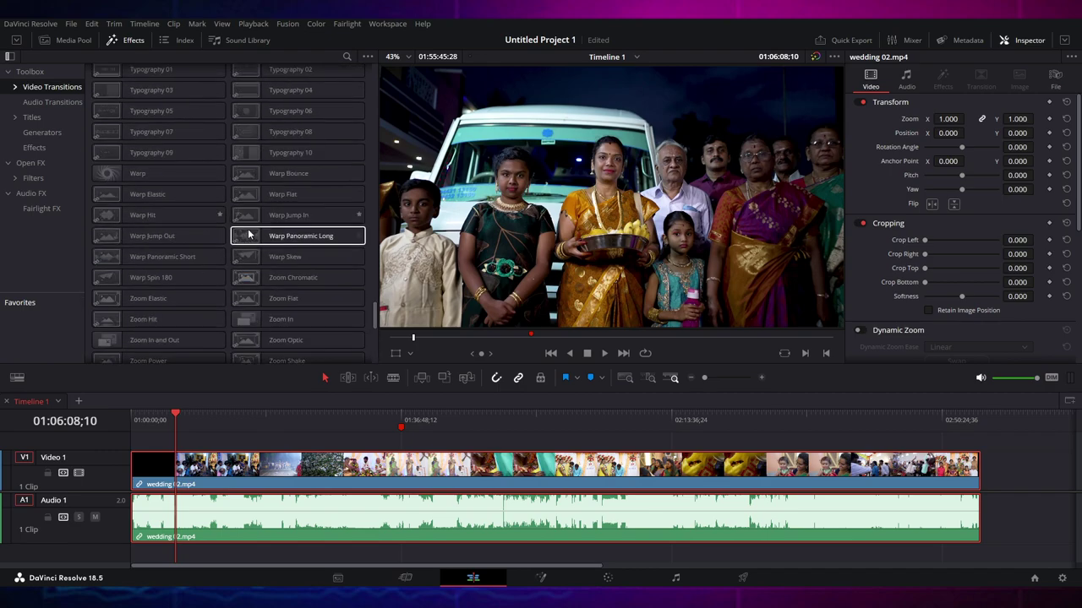
scroll(271, 227, "up", 10)
scroll(279, 227, "up", 8)
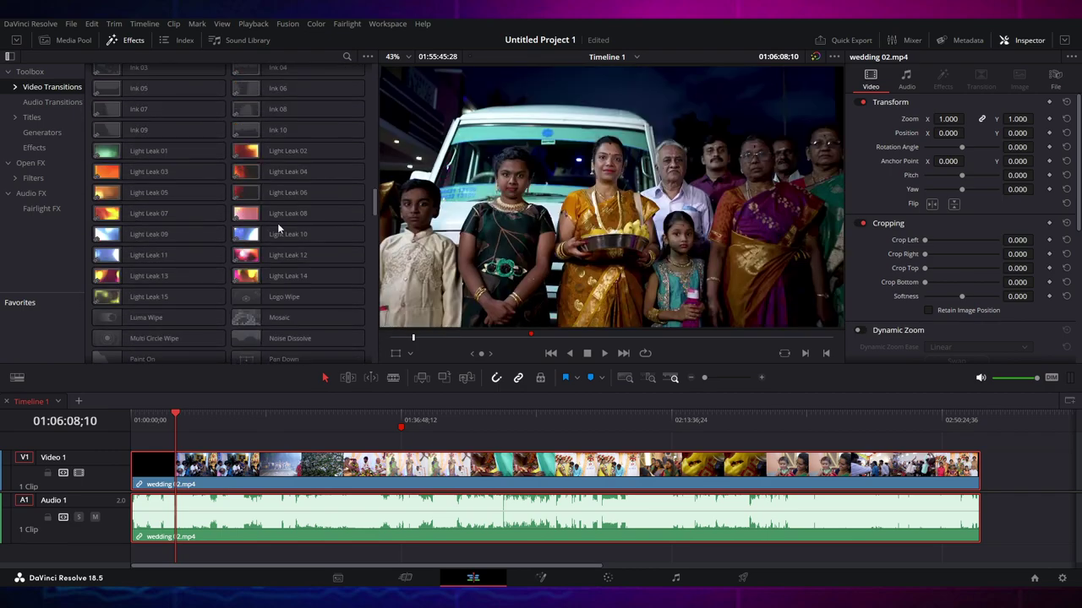
scroll(271, 220, "up", 6)
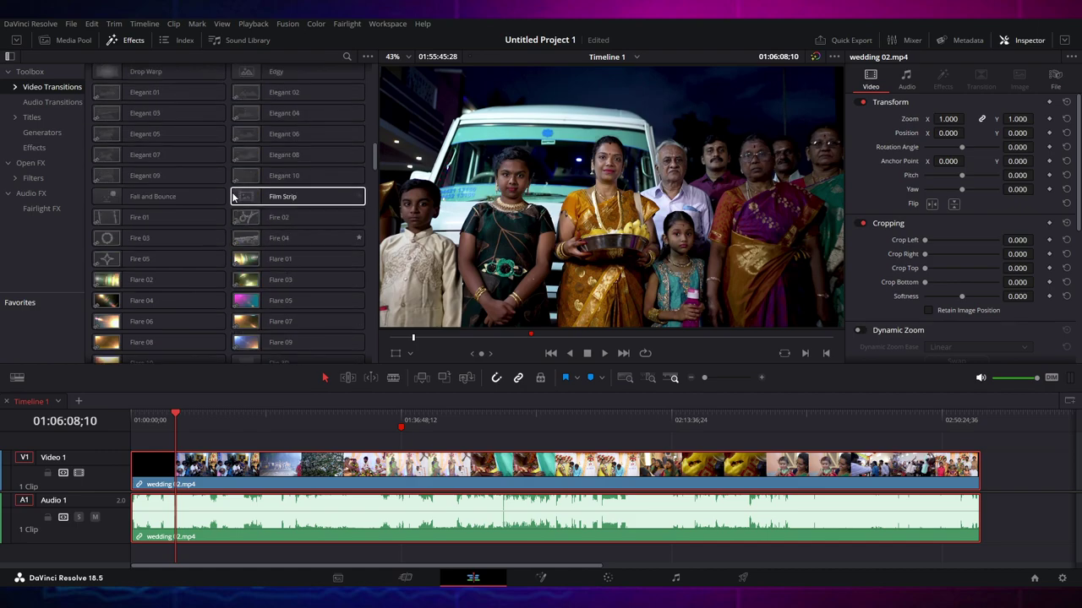
Look through the Generators, including Solid Color and the BT.2111 colour bars, and the available Titles
left_click(51, 135)
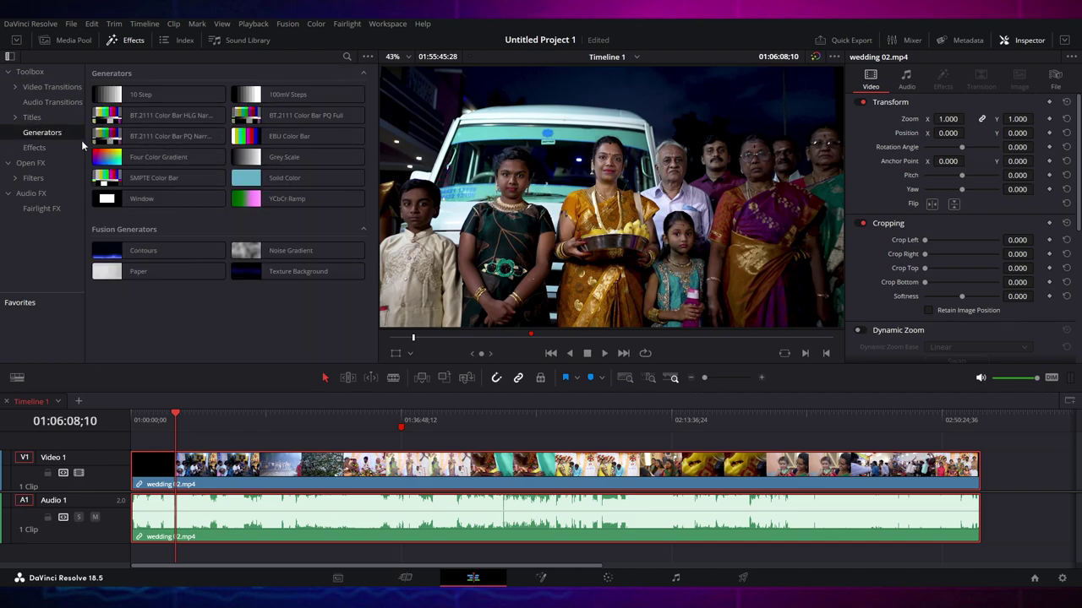
left_click(286, 183)
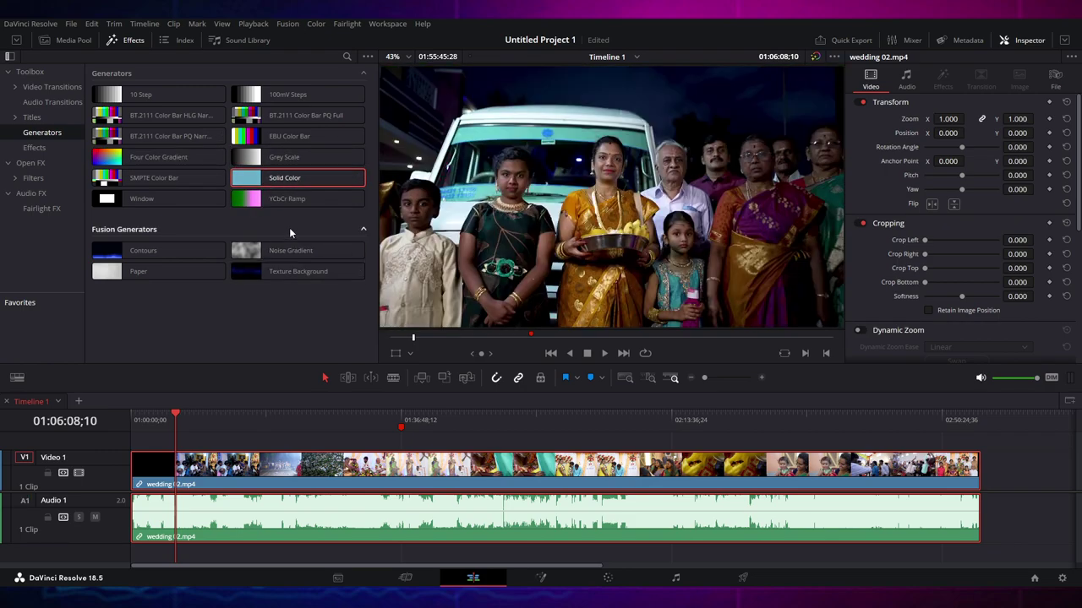
left_click(114, 176)
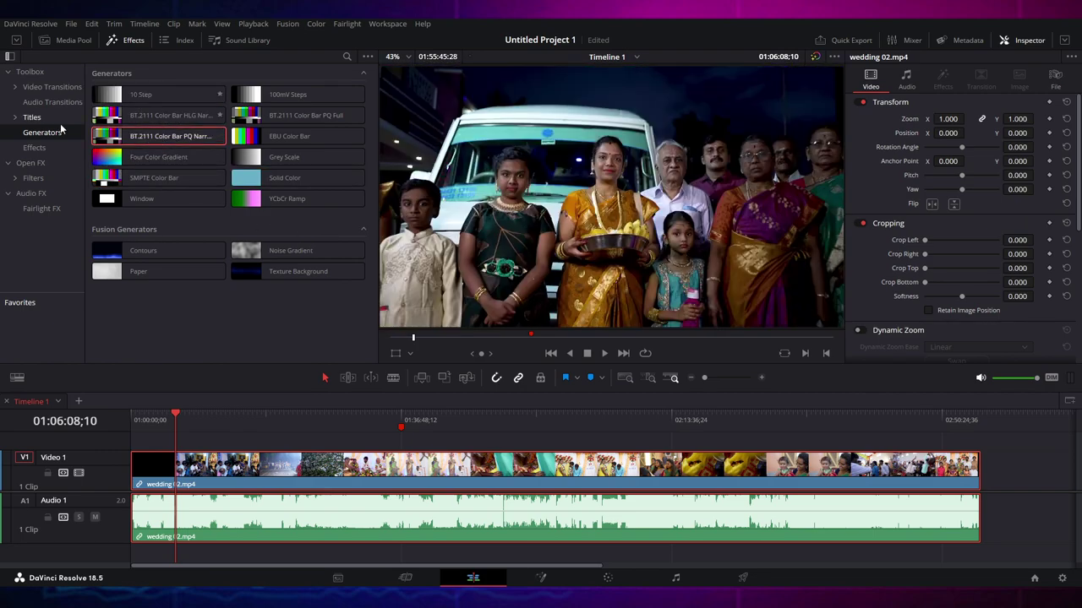
left_click(35, 119)
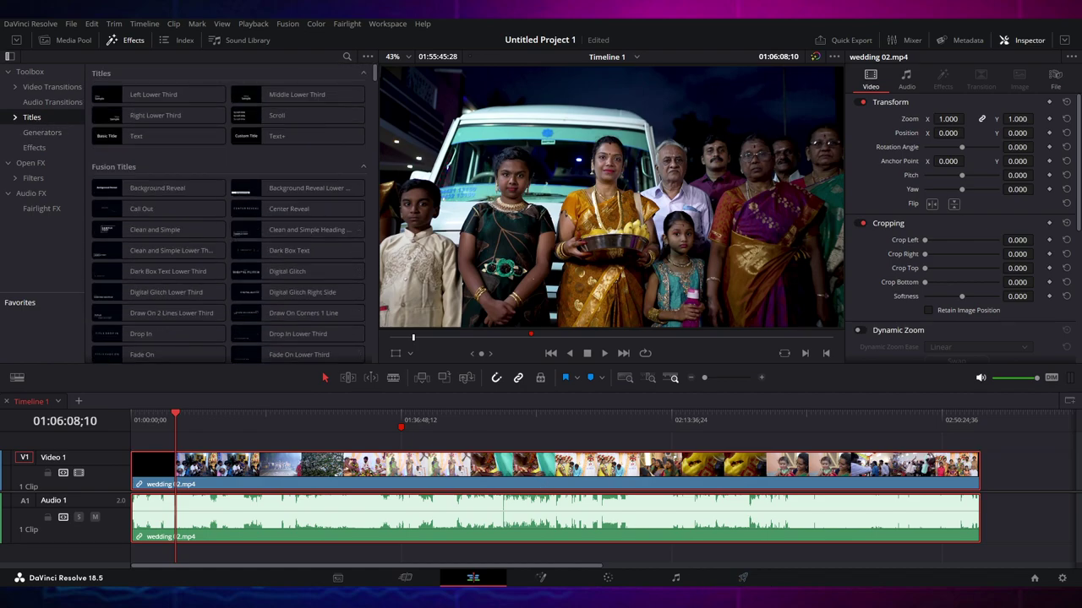
Examine the Fairlight audio effects and the Resolve FX filters in the Effects library
left_click(33, 195)
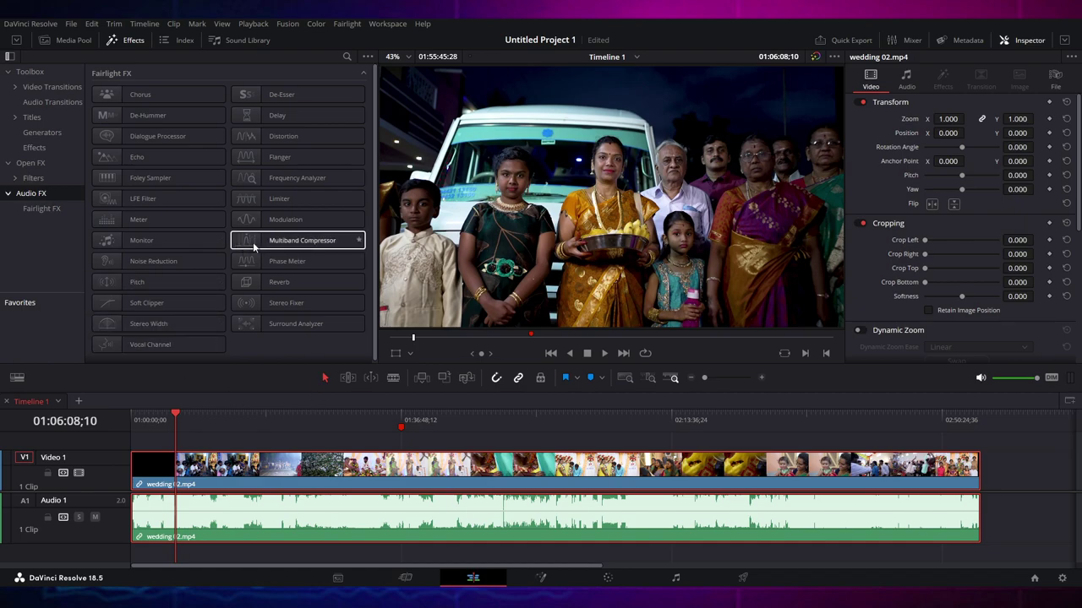
left_click(31, 179)
scroll(263, 227, "down", 15)
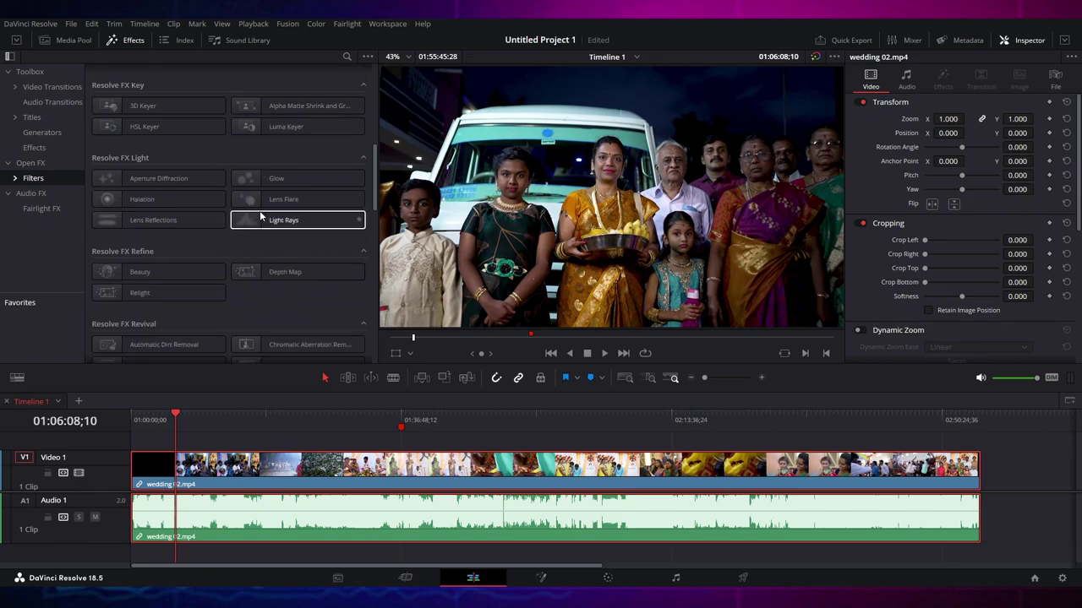
scroll(264, 226, "up", 15)
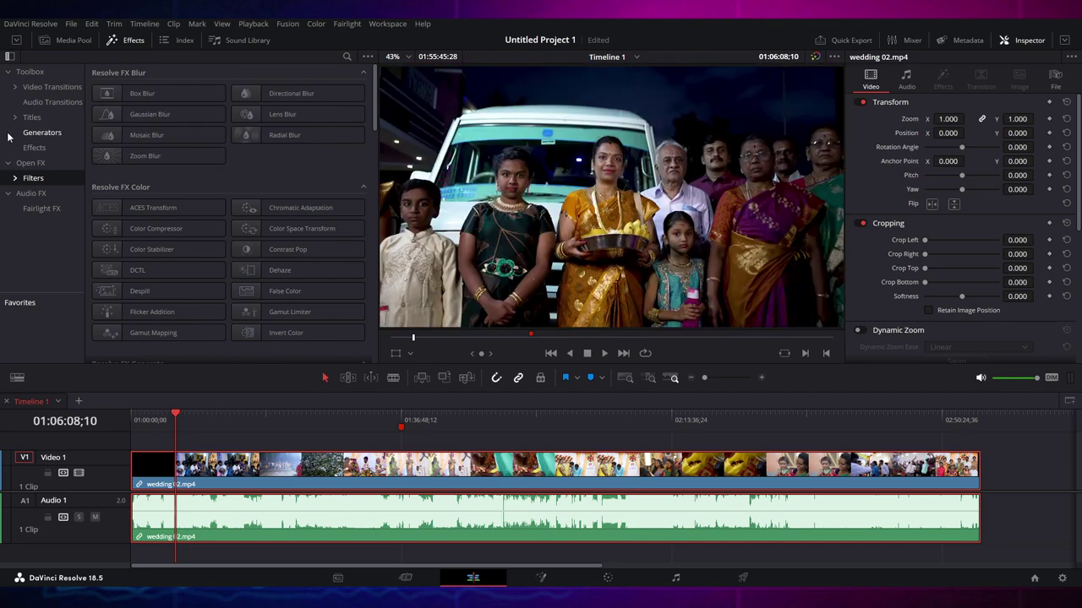
Examine the Fusion effects, including Digital Glitch and Paper Edge, and the Cross Fade audio transitions
left_click(42, 132)
left_click(39, 147)
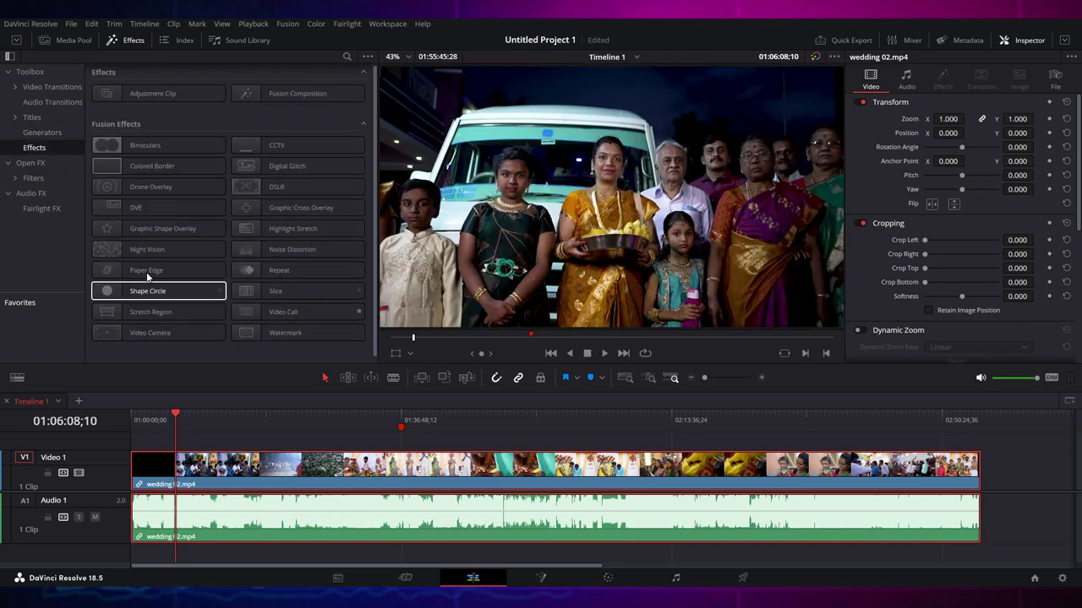
left_click(277, 211)
left_click(279, 166)
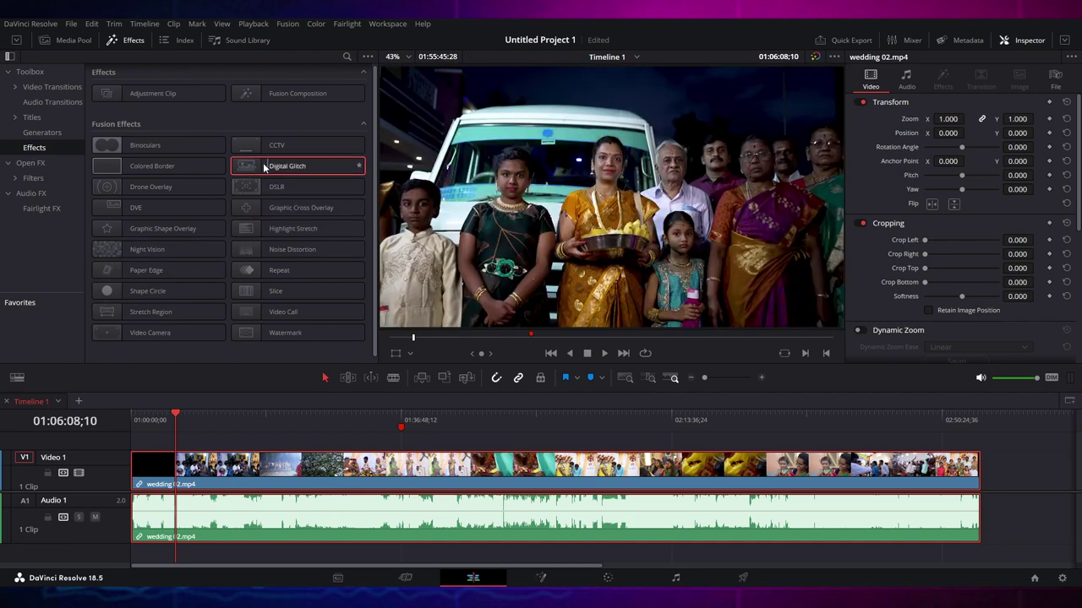
left_click(137, 276)
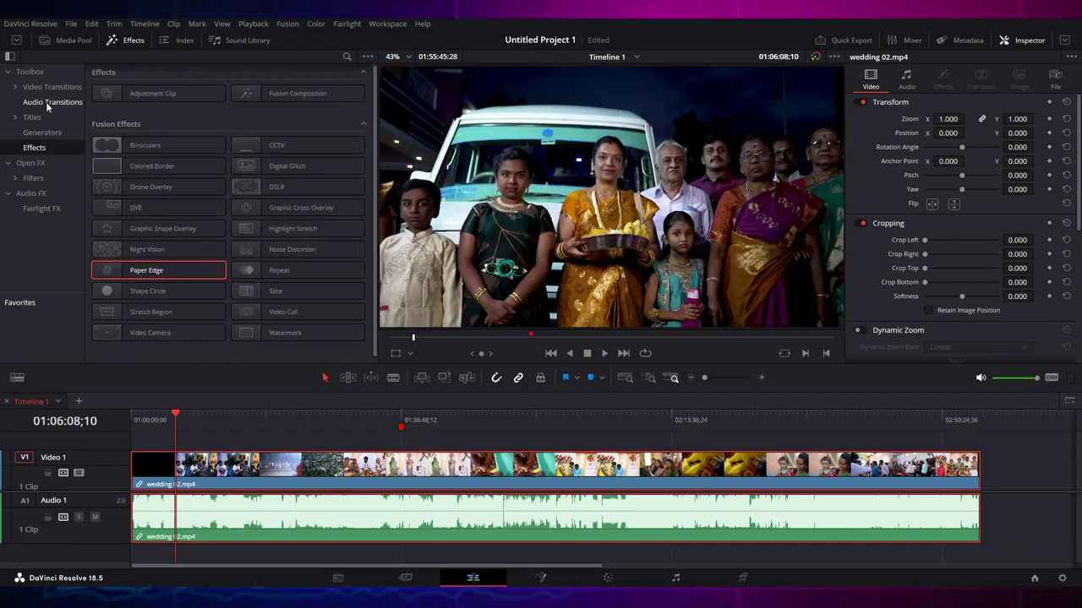
left_click(46, 101)
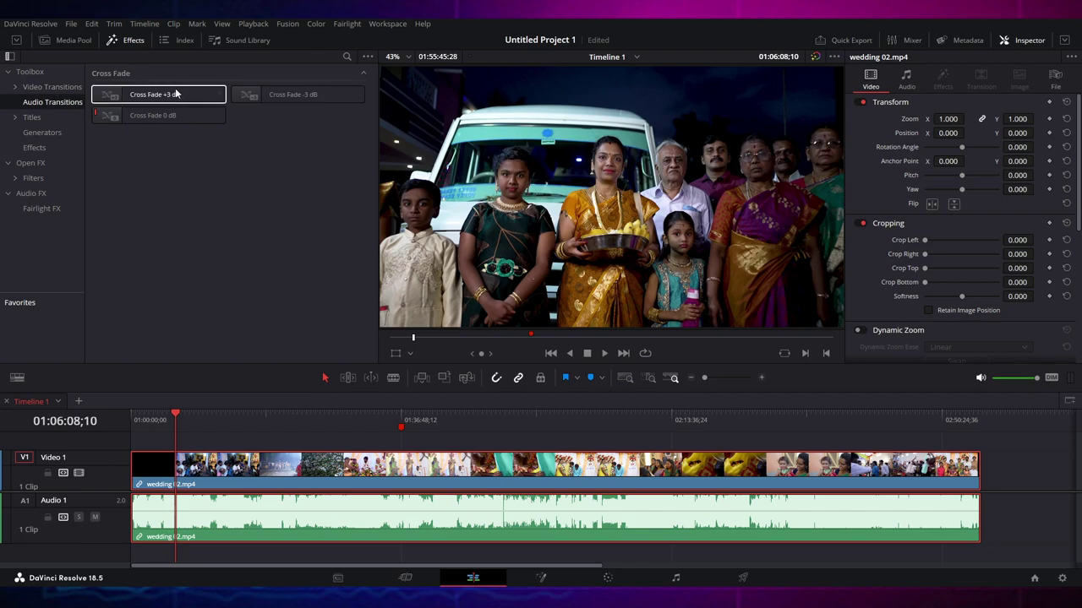
Show the Edit Index in place of the Effects library, jump to its audio entry, and narrow the index panel
left_click(52, 88)
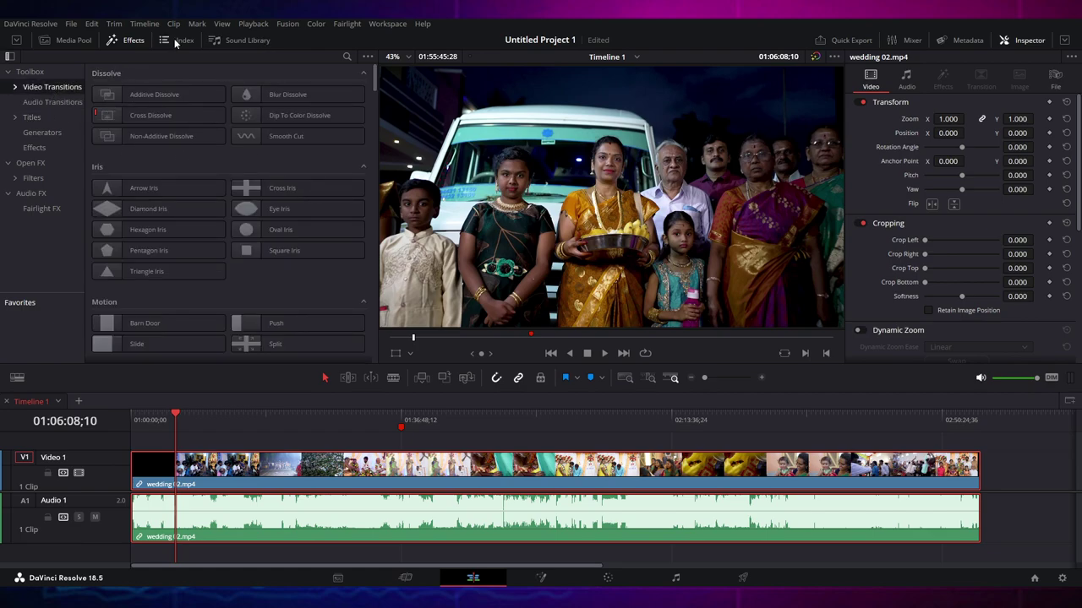
left_click(177, 40)
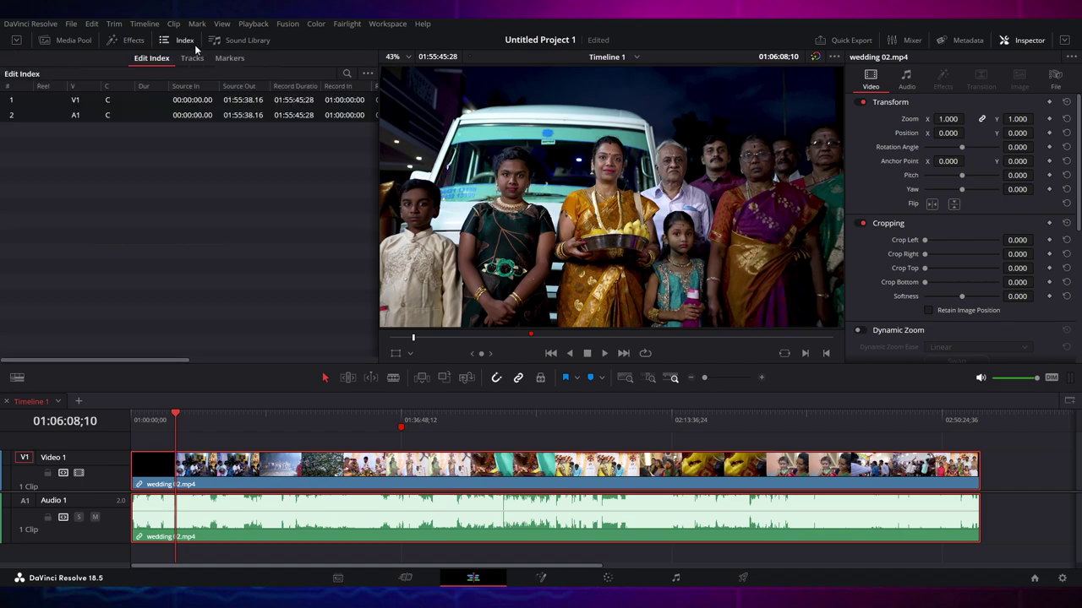
left_click(107, 119)
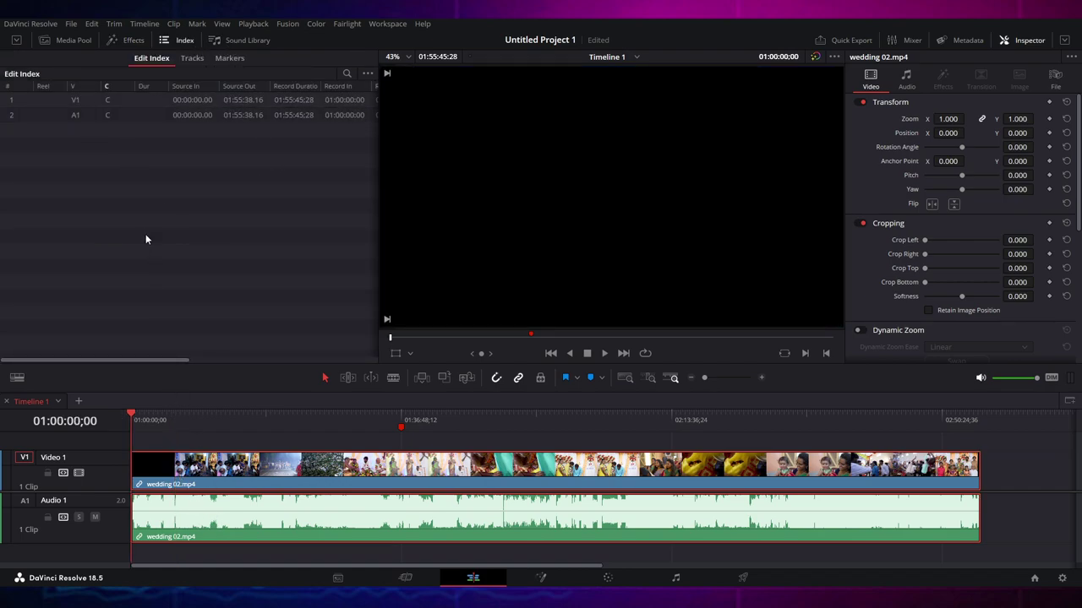
left_click(293, 101)
left_click_drag(377, 107, 345, 143)
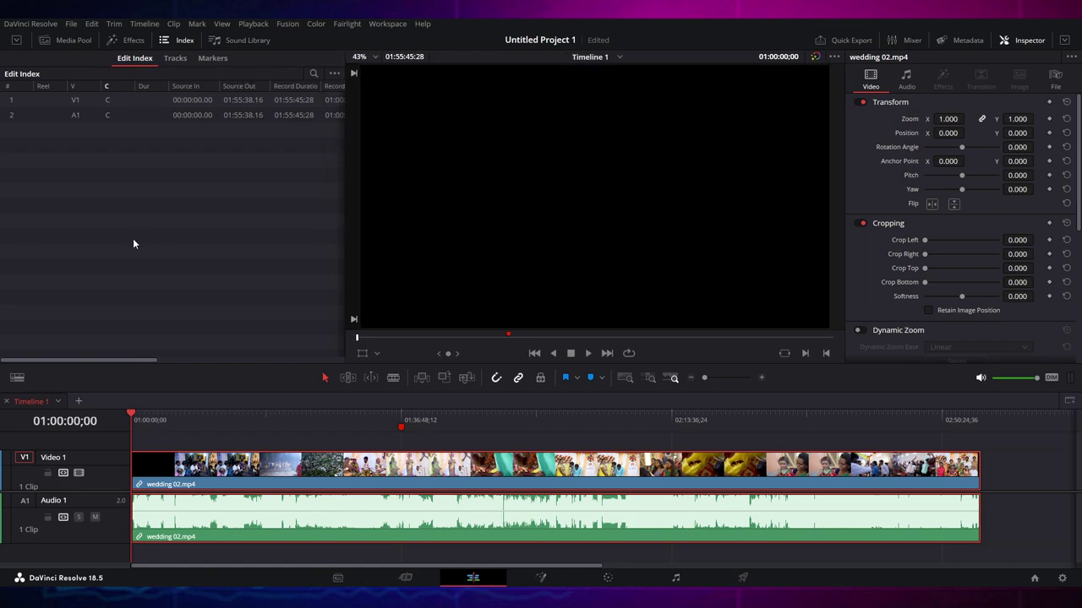
Look through the index's Tracks and Markers, jump to the red marker, and view the markers as thumbnails and as a list
left_click(176, 59)
left_click(212, 58)
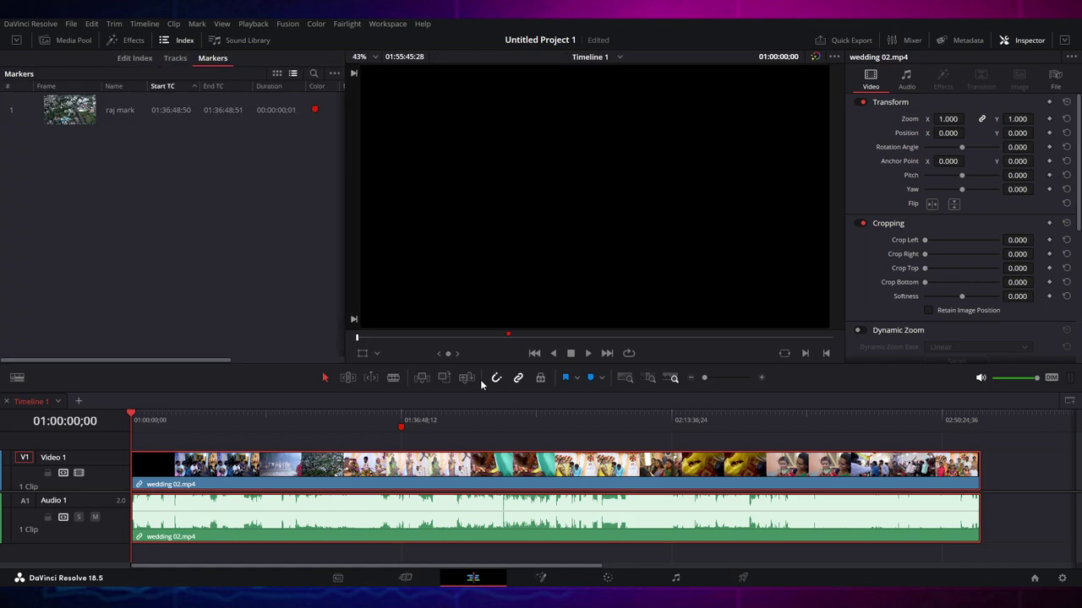
left_click(401, 426)
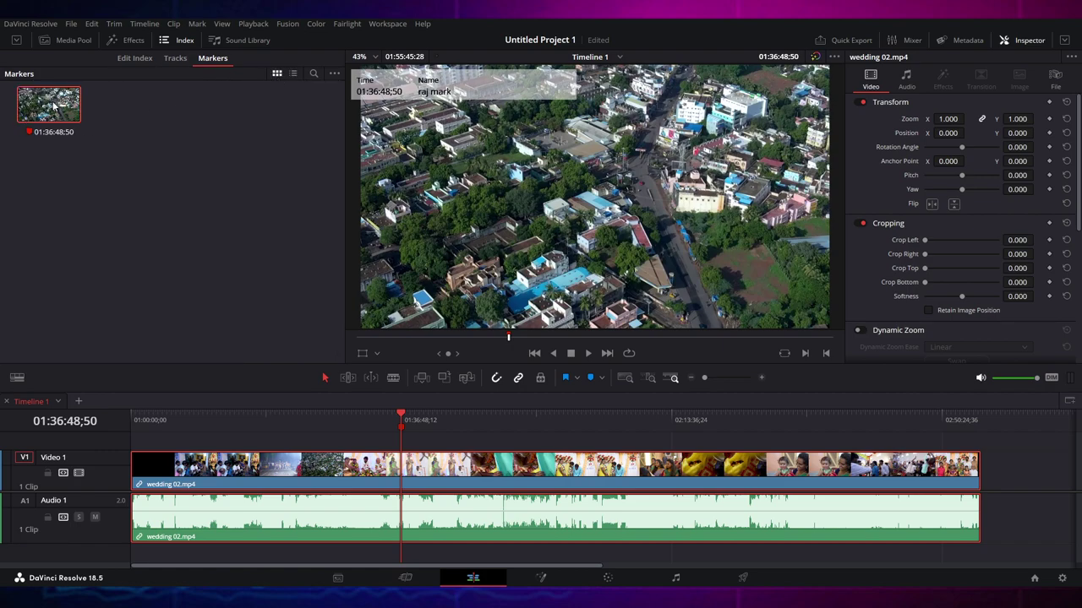
left_click(294, 74)
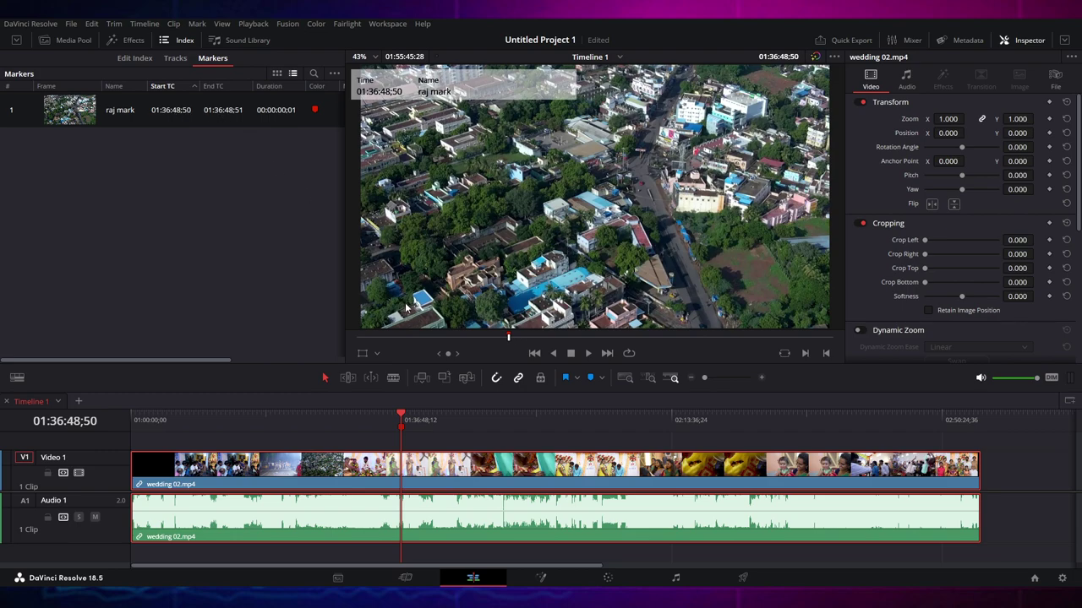
Add an orange marker named m to the selected clip at 01:26:41:25
left_click_drag(404, 424, 326, 423)
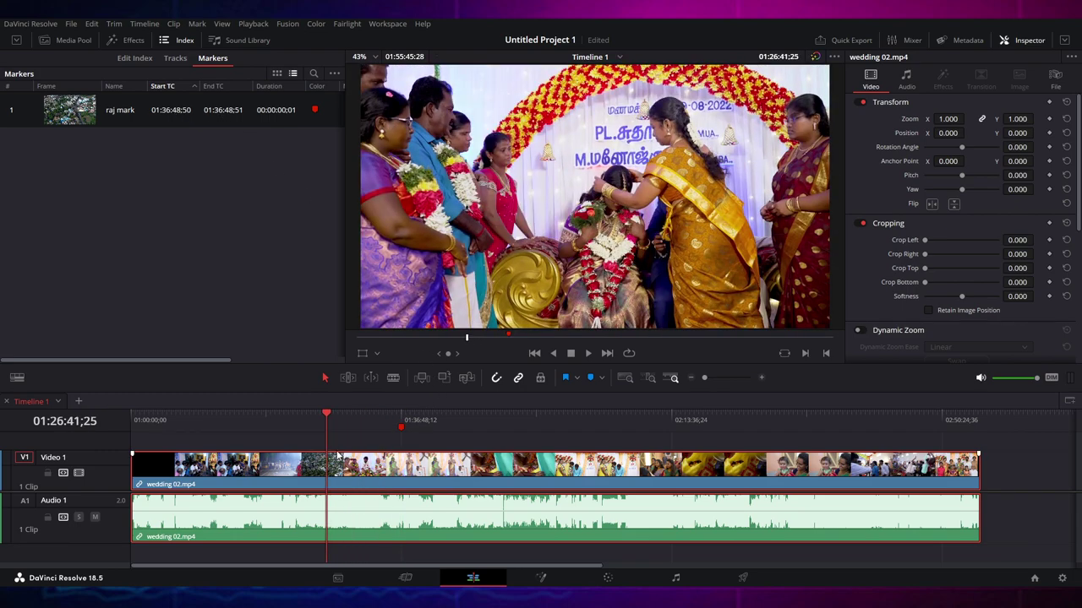
key("m")
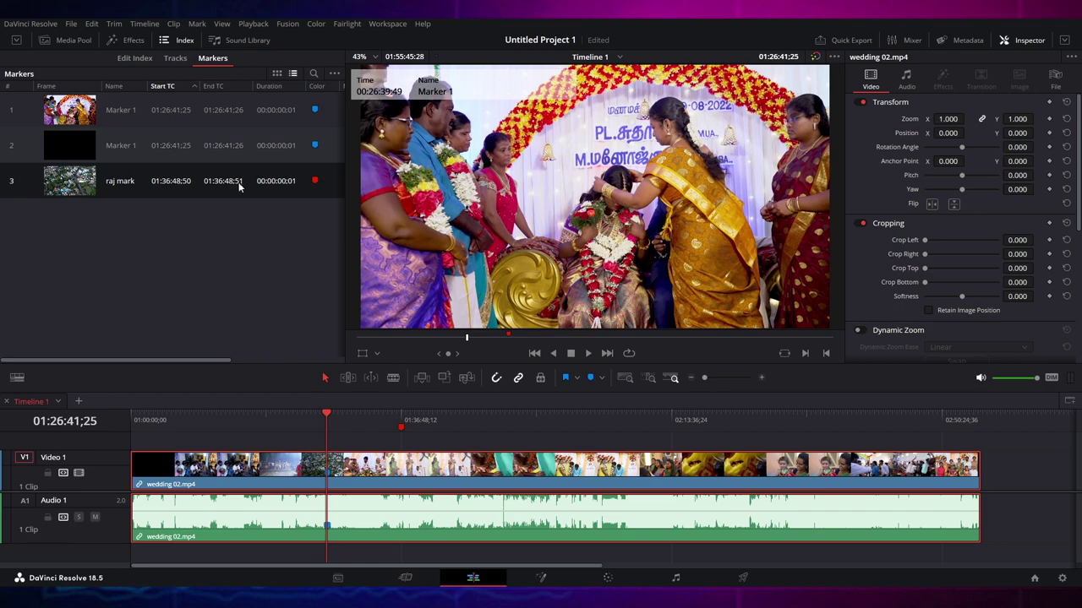
type("m")
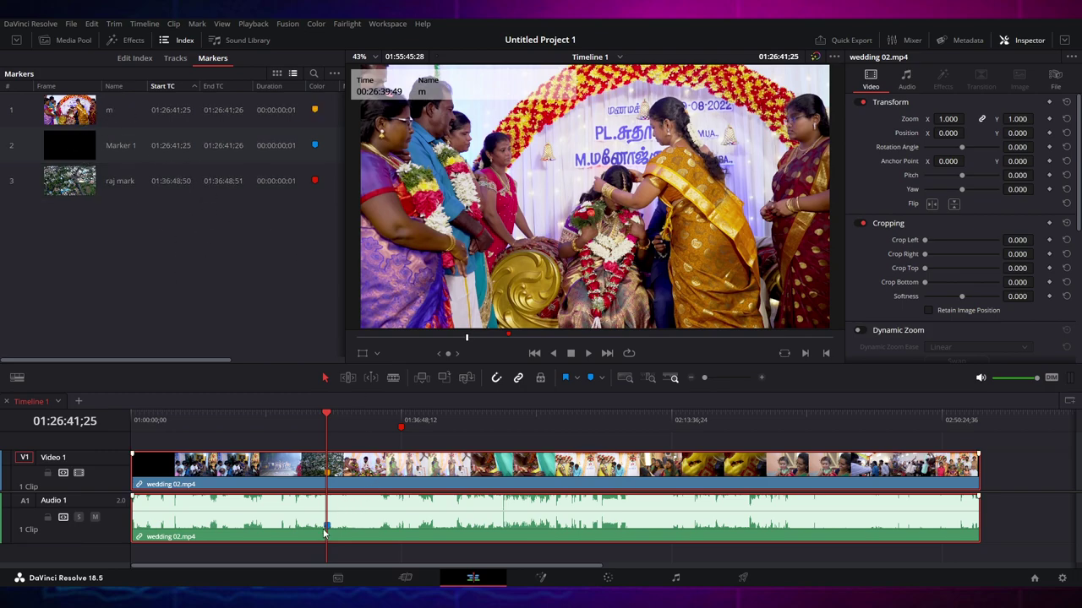
left_click(347, 446)
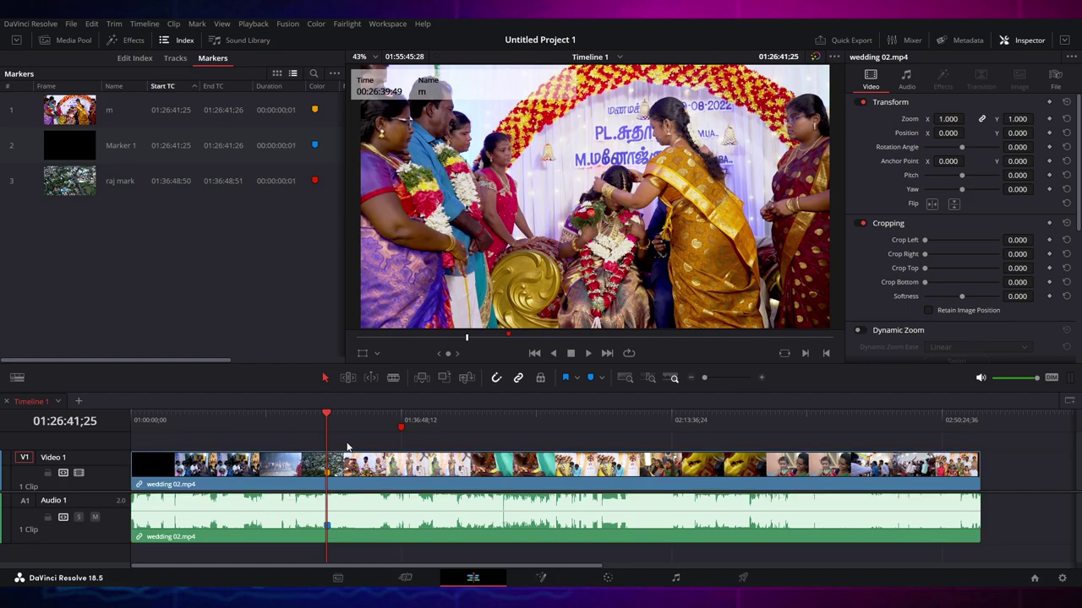
Add a yellow marker to the timeline at 01:01:54:59 with no clip selected
left_click_drag(321, 419, 284, 416)
left_click(304, 456)
left_click(633, 420)
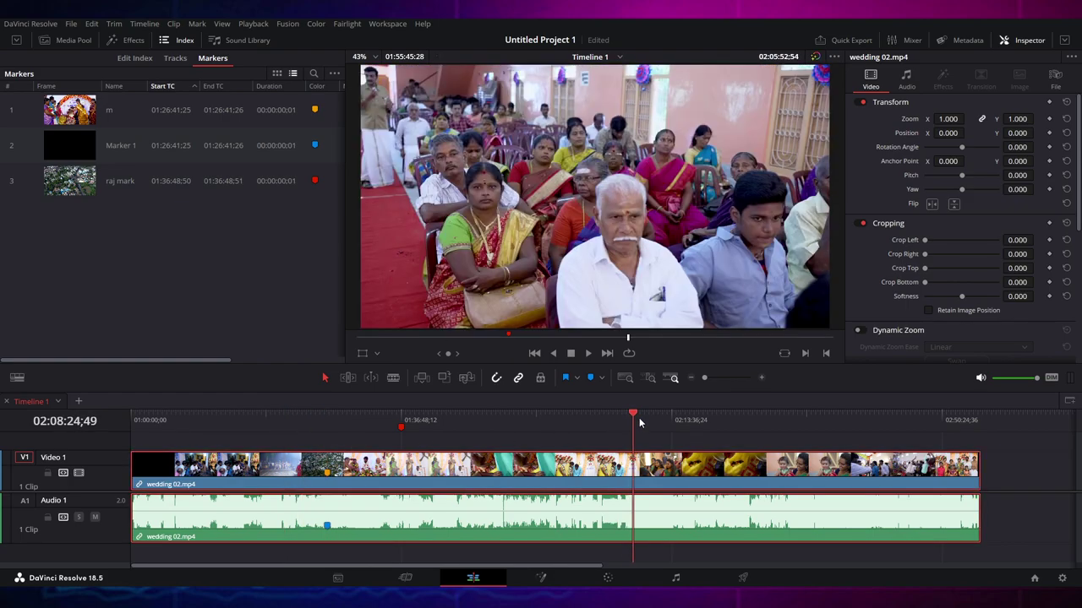
left_click_drag(635, 420, 144, 415)
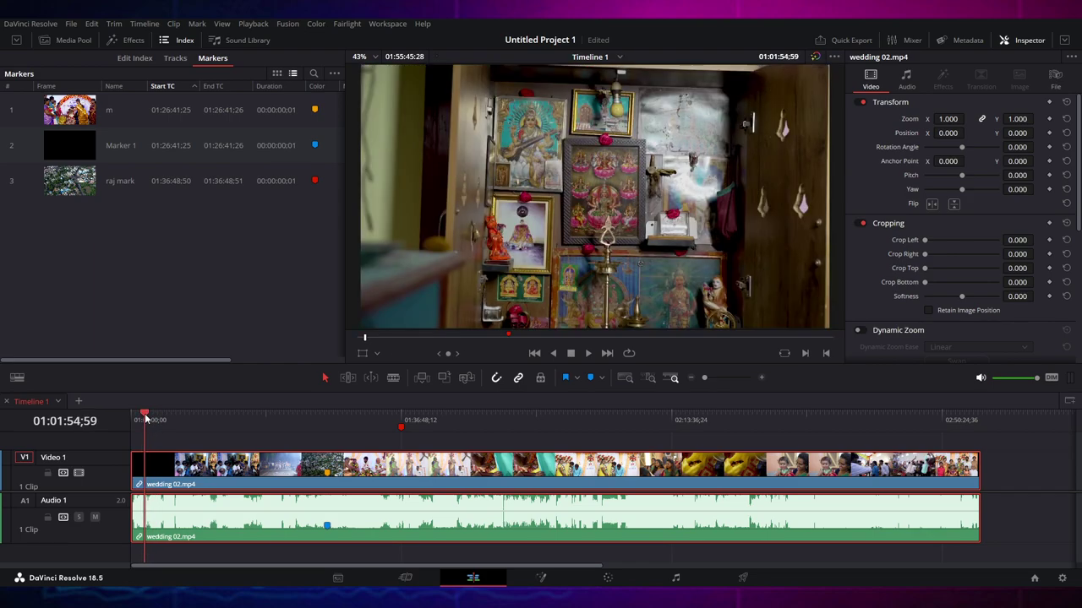
left_click(167, 444)
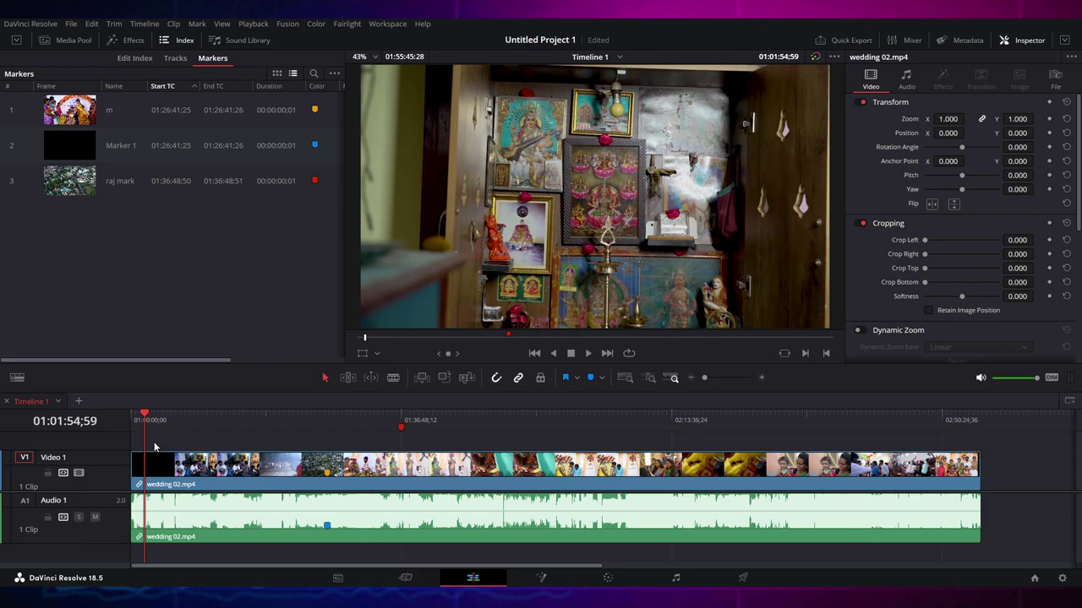
key("m")
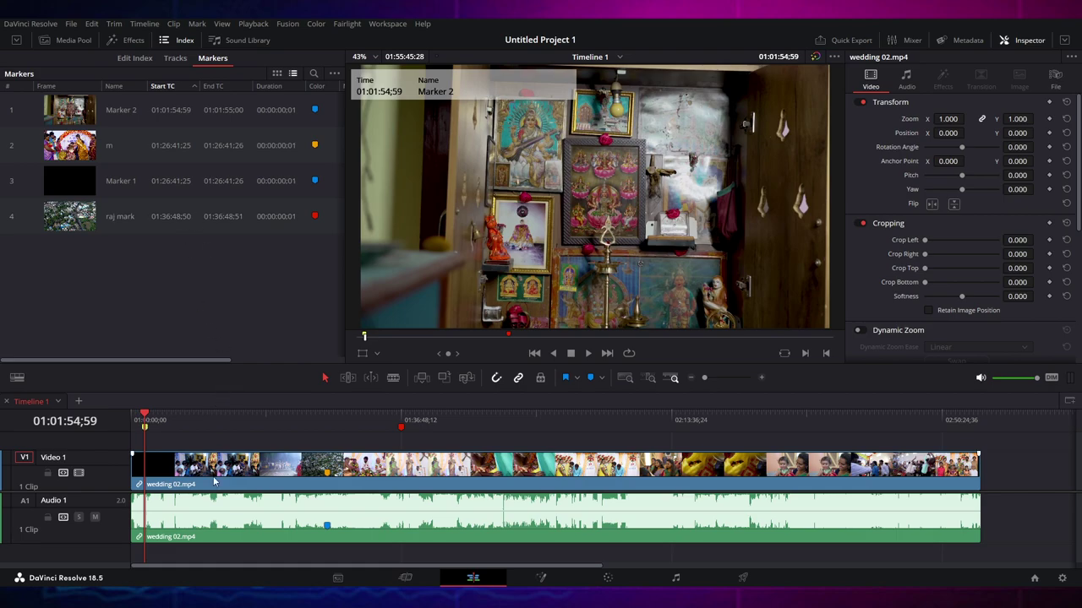
left_click(150, 428)
Try shifting the wedding 02.mp4 clip so that it starts at the yellow marker, and undo the move
left_click_drag(470, 414, 981, 439)
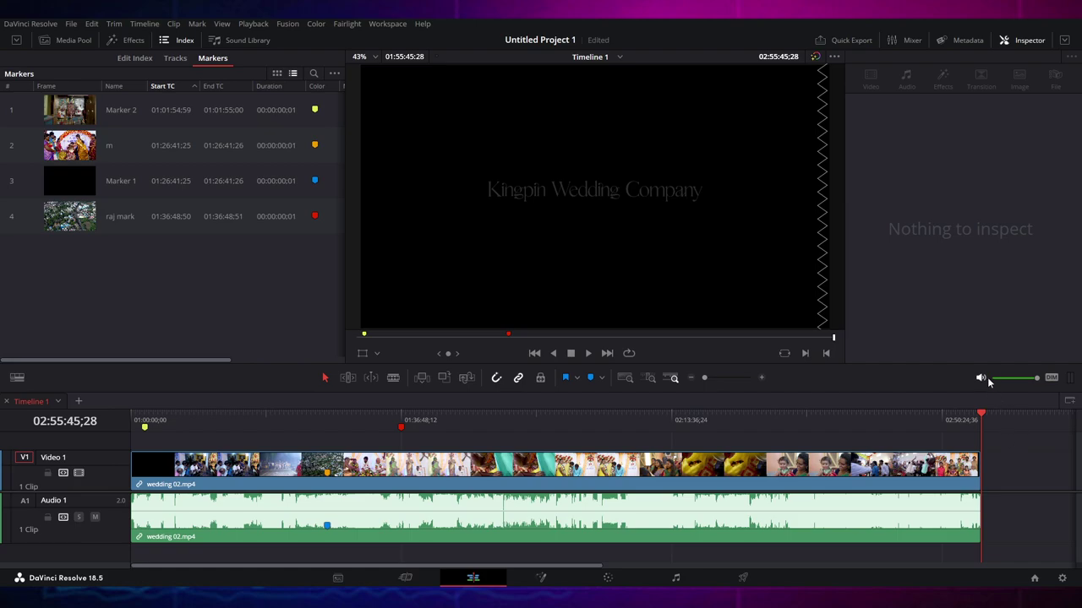
left_click(973, 427)
left_click_drag(916, 469, 931, 460)
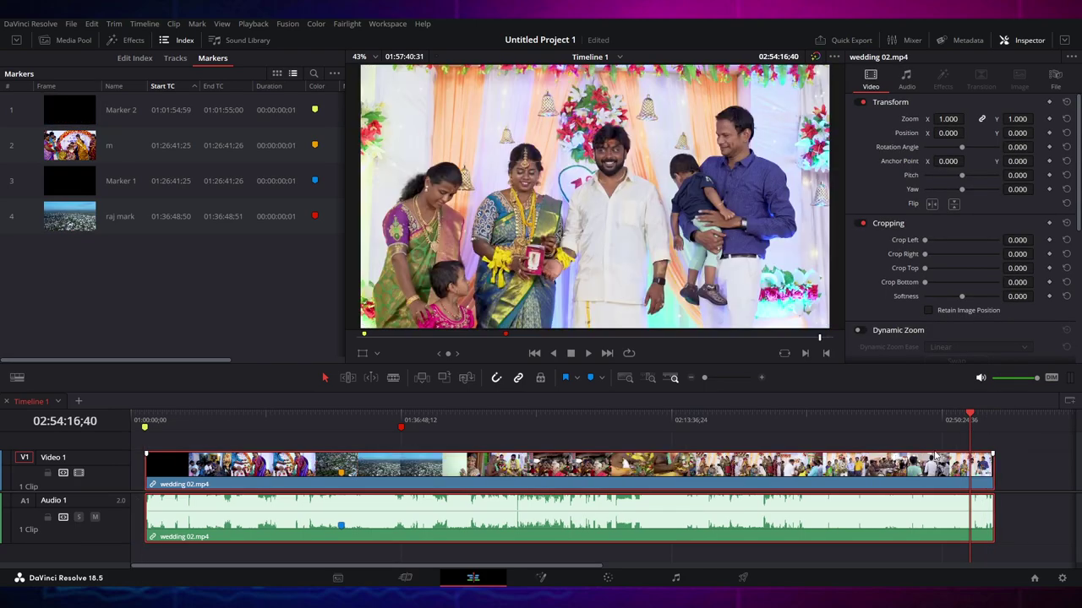
key("ctrl+z")
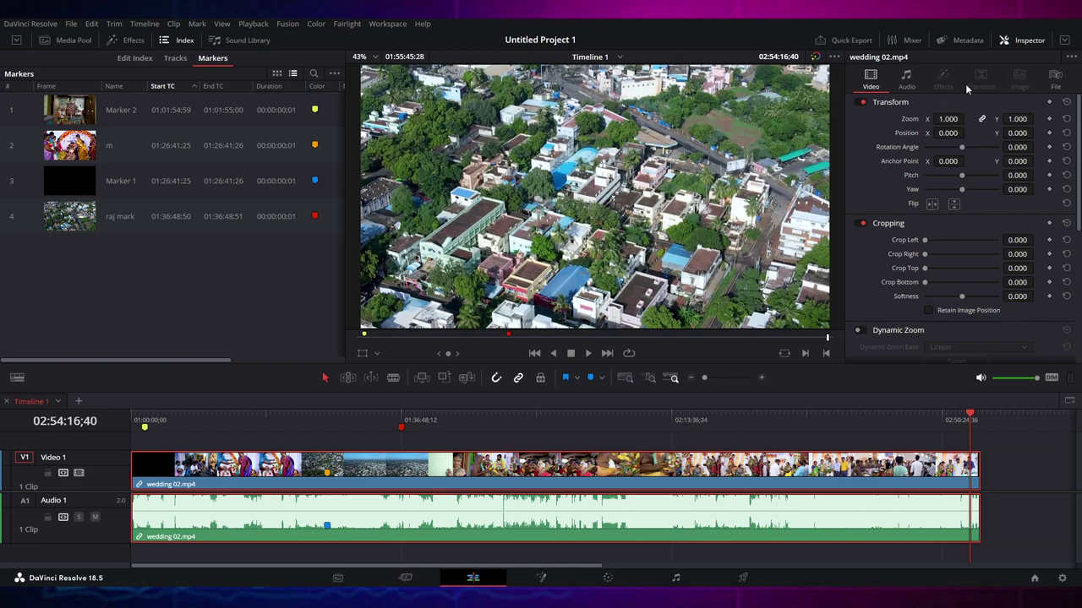
Examine the clip's file information in the Inspector, including the codec details and the Name and Comments metadata
left_click(1053, 82)
scroll(972, 152, "down", 1)
scroll(999, 174, "up", 1)
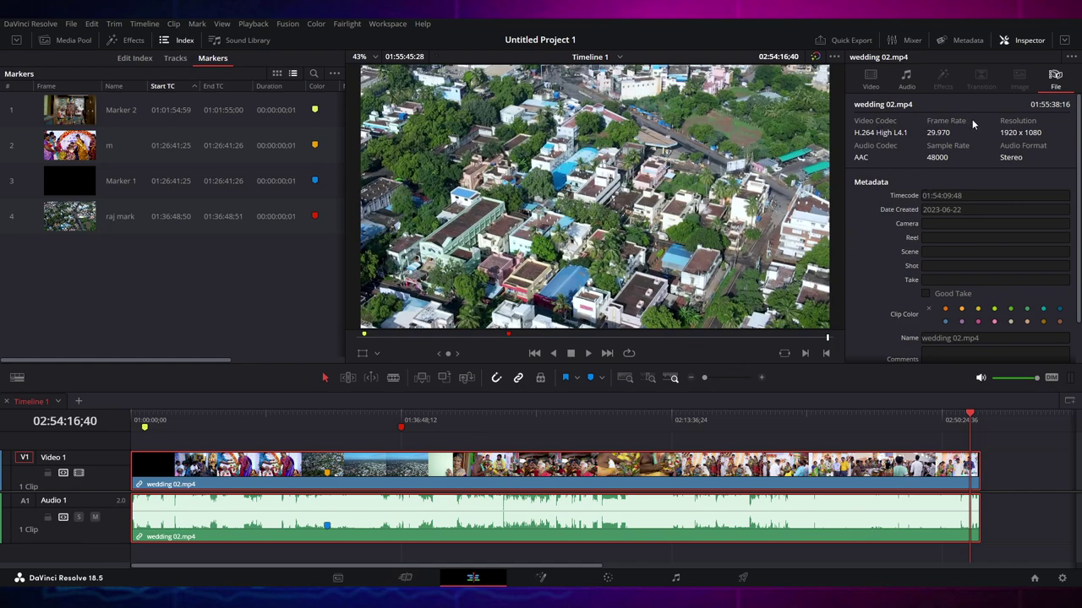
scroll(1015, 211, "down", 2)
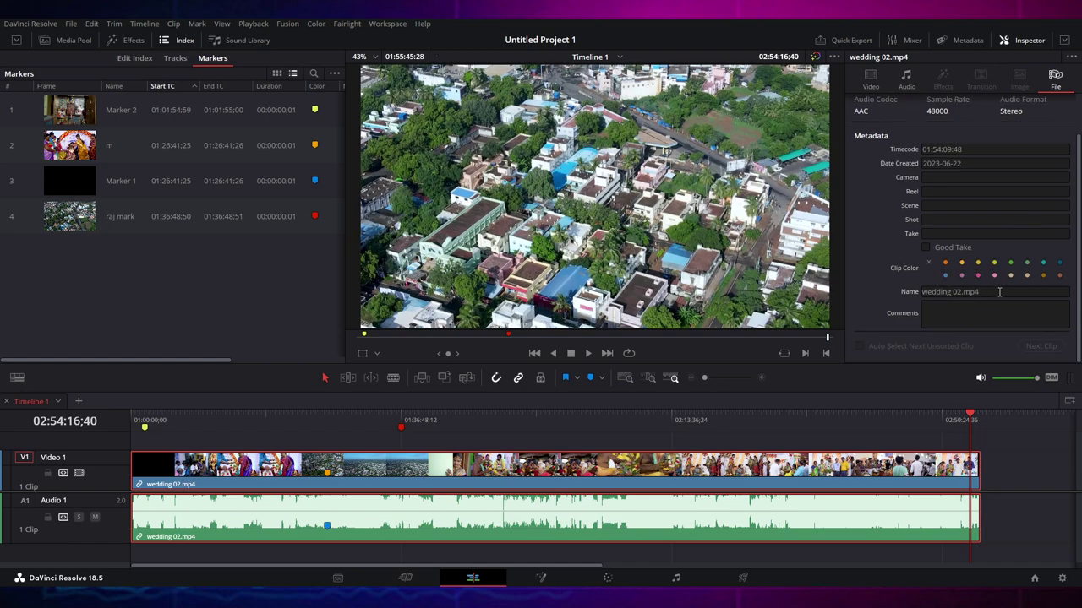
left_click_drag(999, 292, 914, 292)
left_click(933, 308)
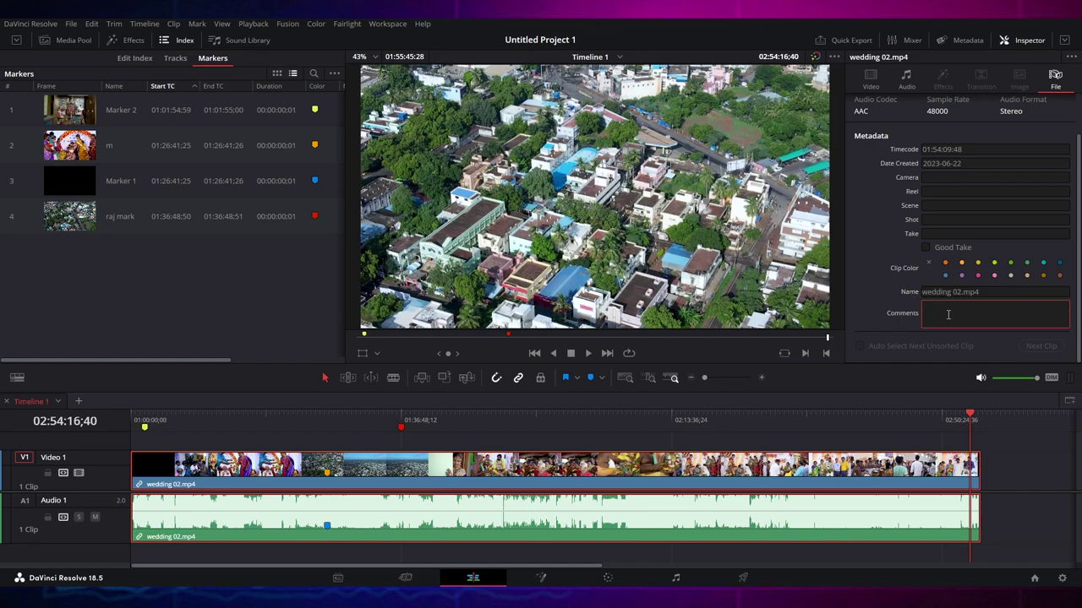
Show the clip's audio settings, try out the Volume control and reset it
left_click(906, 80)
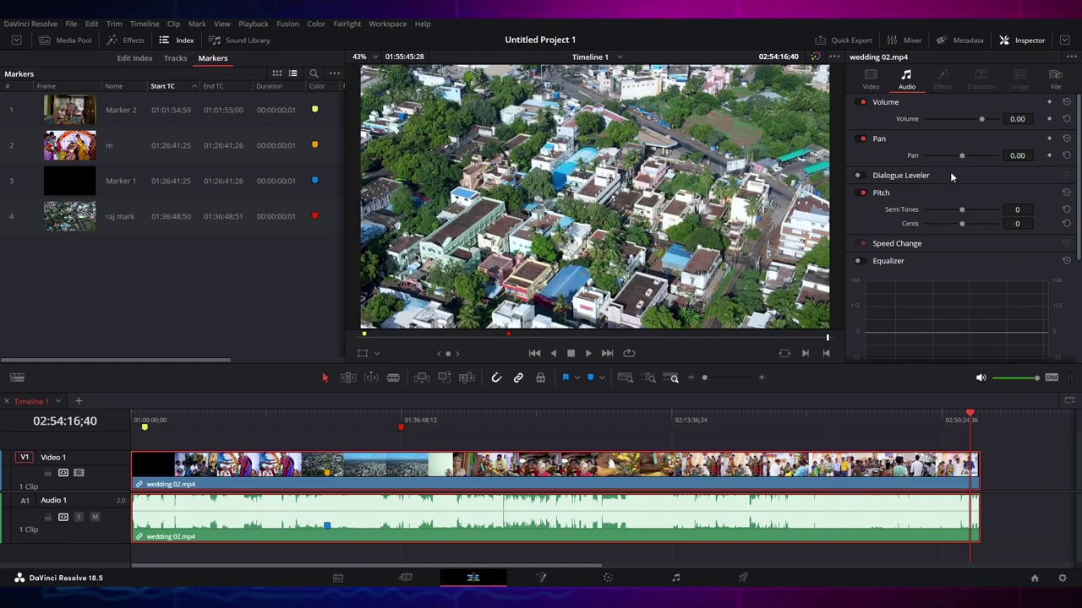
mouse_move(981, 119)
left_mouse_down()
mouse_move(946, 118)
mouse_move(990, 119)
mouse_move(976, 120)
left_mouse_up()
double_click(976, 119)
mouse_move(551, 508)
left_mouse_down()
mouse_move(556, 518)
mouse_move(558, 499)
left_mouse_up()
scroll(904, 270, "down", 3)
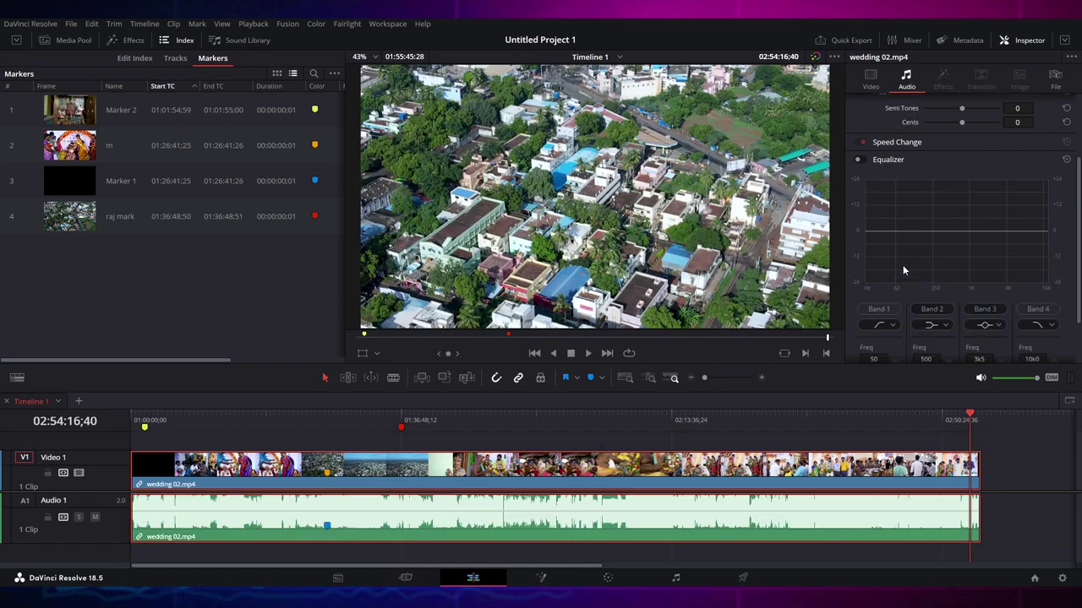
Enable the clip's Equalizer, try a lower Band 2 gain and reset it, and save the project
left_click(859, 161)
left_click_drag(945, 230, 955, 277)
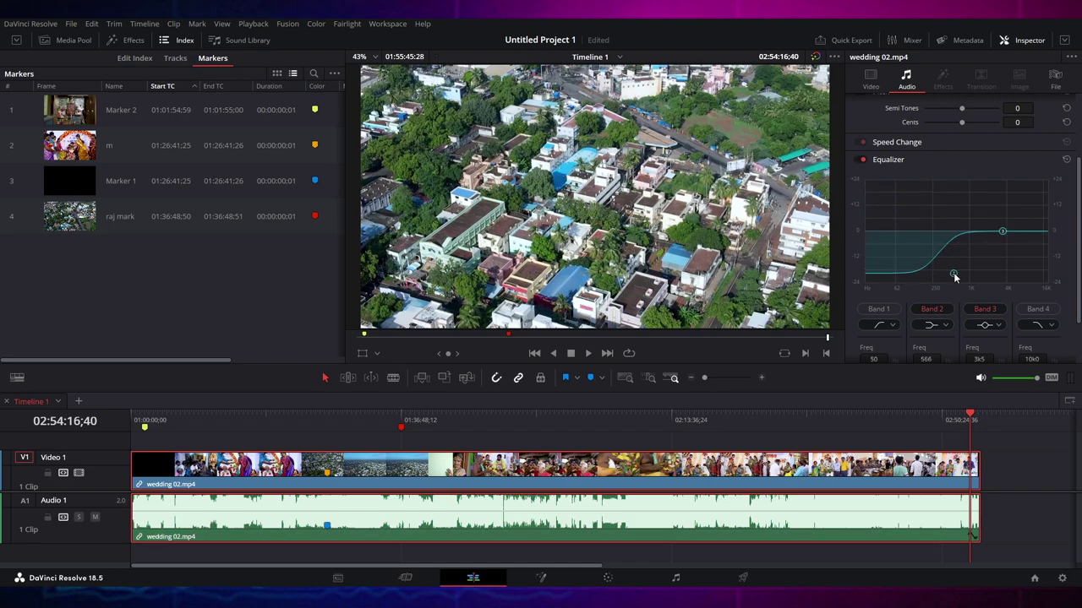
double_click(954, 276)
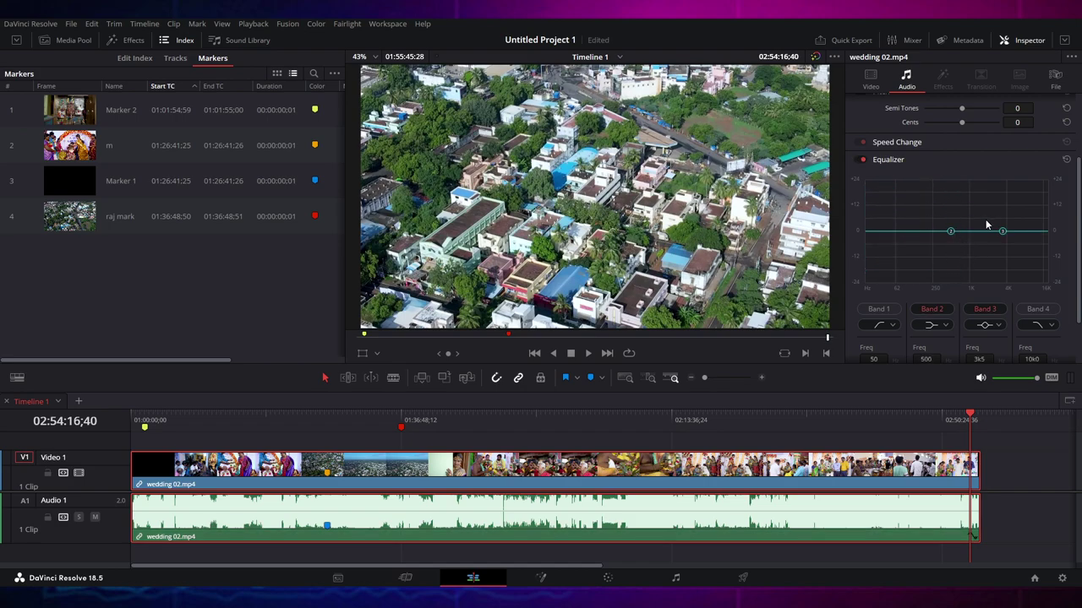
key("ctrl+s")
scroll(1074, 220, "down", 2)
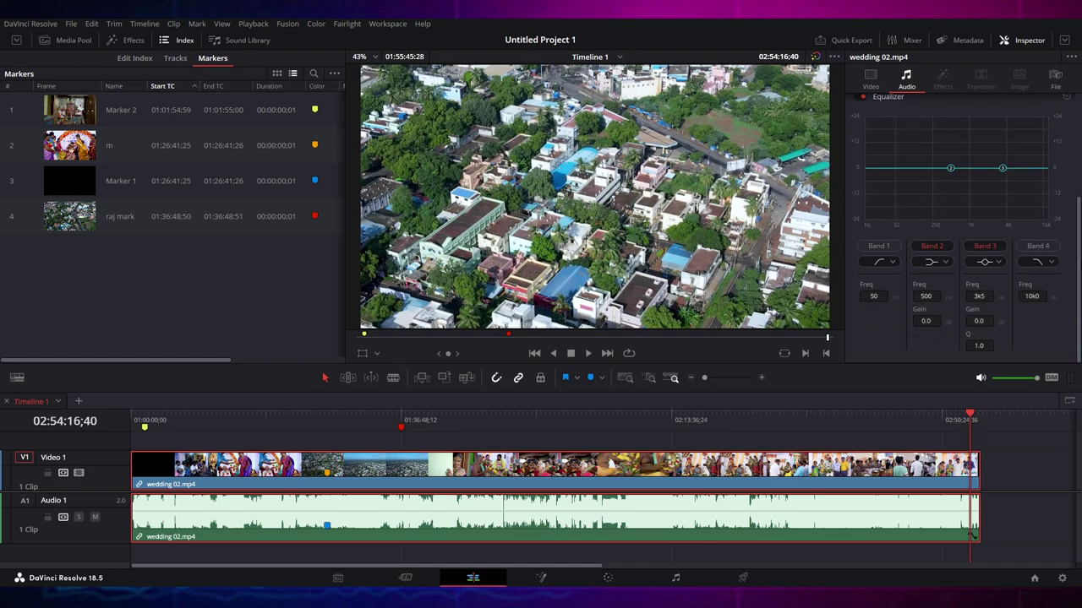
scroll(1077, 279, "up", 4)
Examine the clip's video settings from Transform and Cropping to Retime and Scaling, and collapse the Dynamic Zoom group
left_click(871, 79)
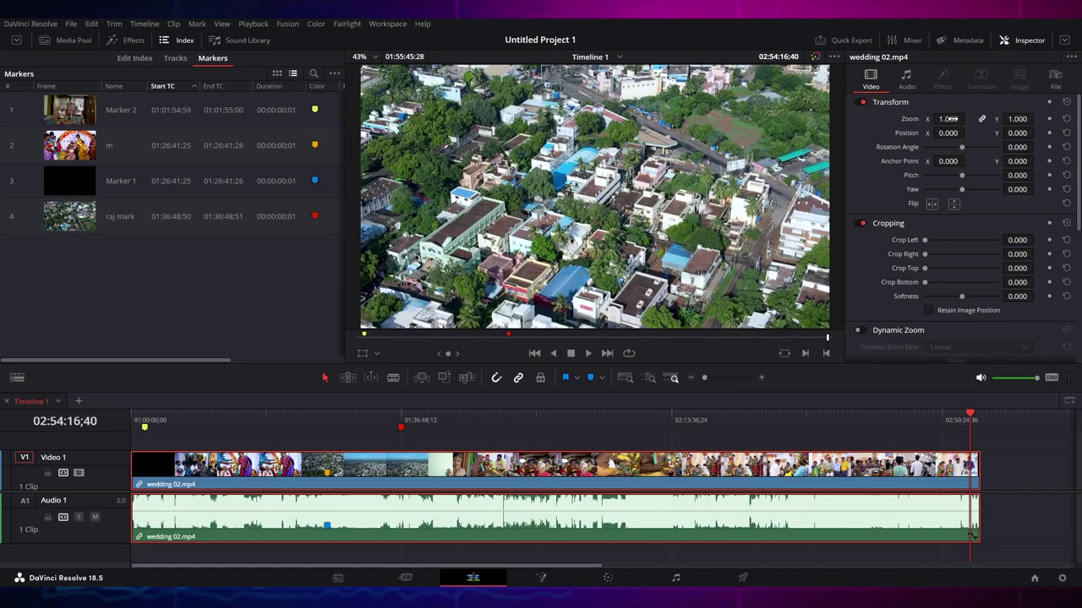
left_click_drag(948, 119, 930, 198)
mouse_move(925, 240)
left_mouse_down()
mouse_move(998, 242)
mouse_move(924, 242)
left_mouse_up()
scroll(906, 182, "down", 4)
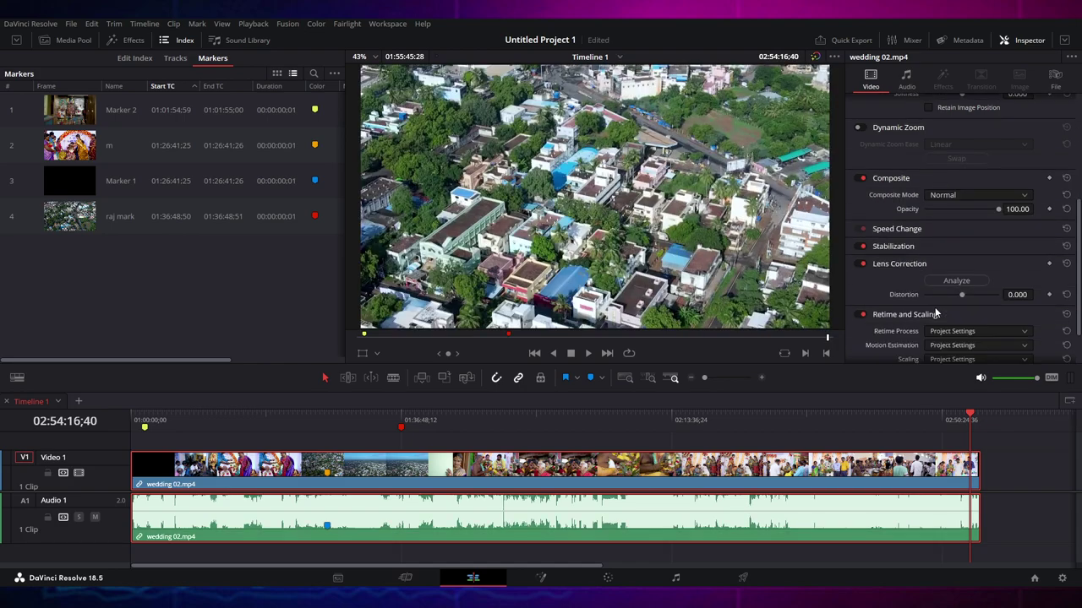
left_click(890, 130)
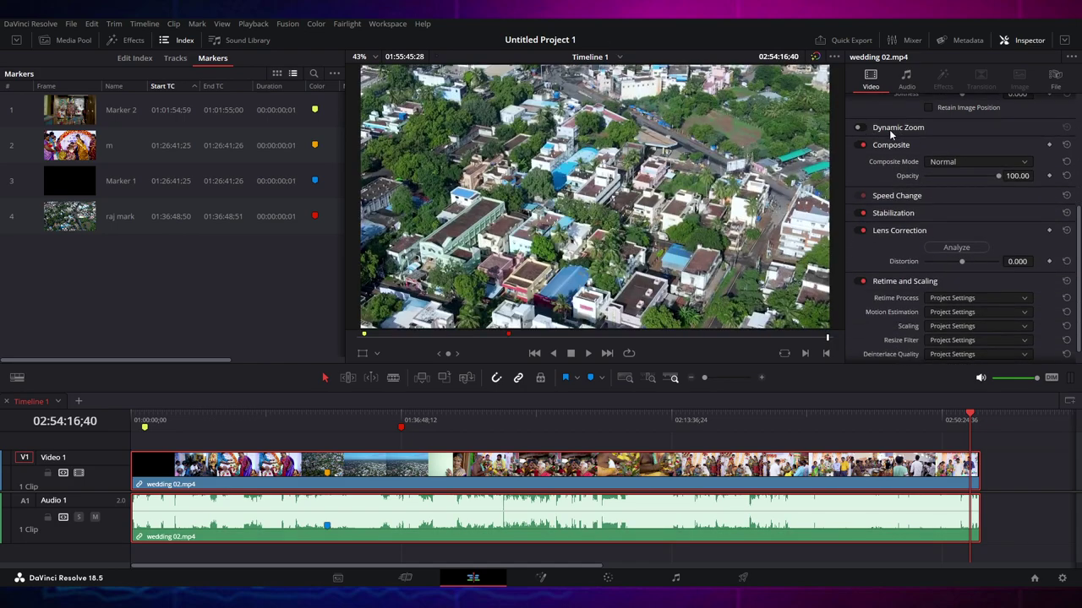
left_click(901, 129)
left_click(904, 129)
Show the Media Pool in place of the Index, and hide and restore the Inspector
left_click(1003, 40)
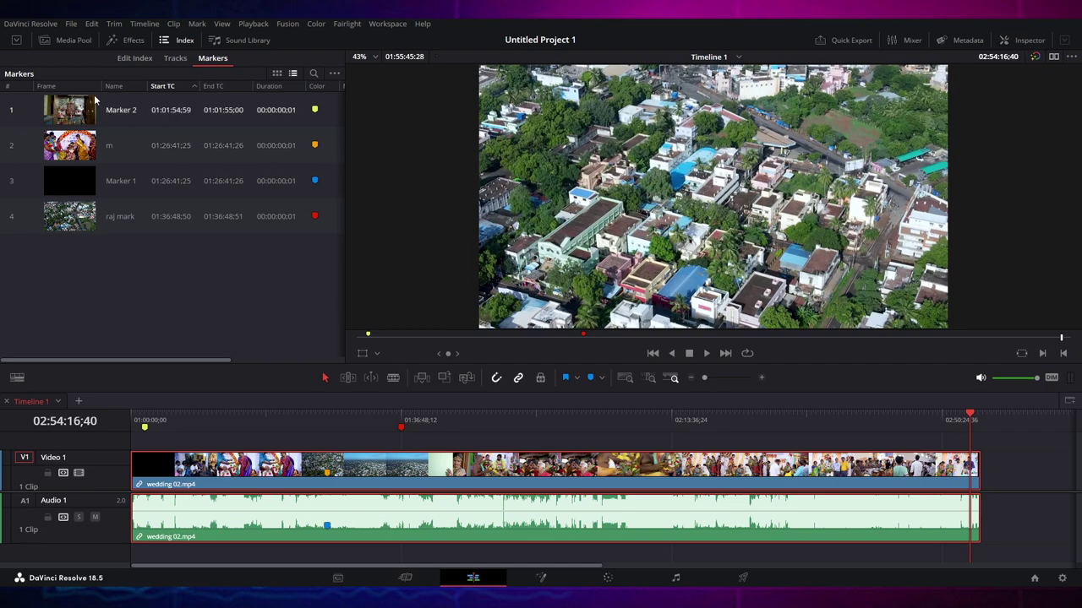
left_click(134, 57)
left_click(58, 42)
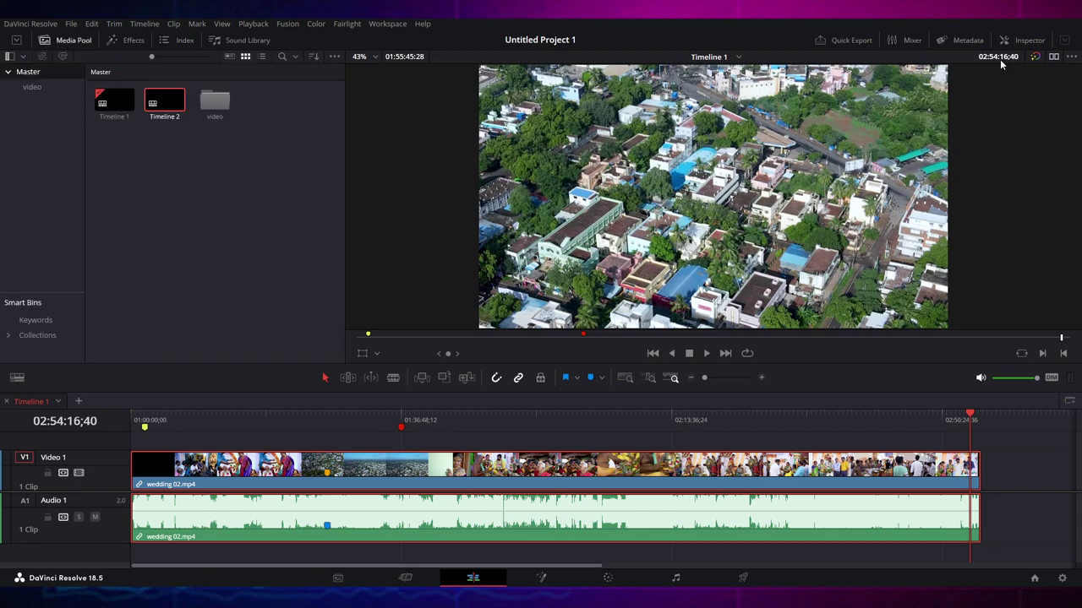
left_click(1022, 41)
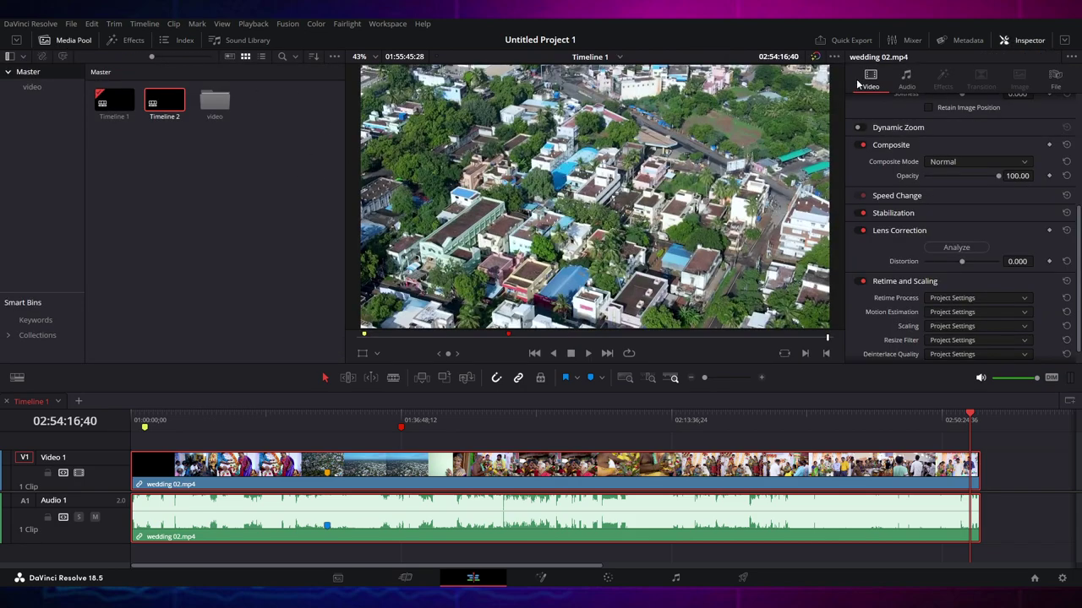
Collapse the Lens Correction, Retime and Scaling, Transform and Cropping groups in the clip's video settings
left_click(920, 231)
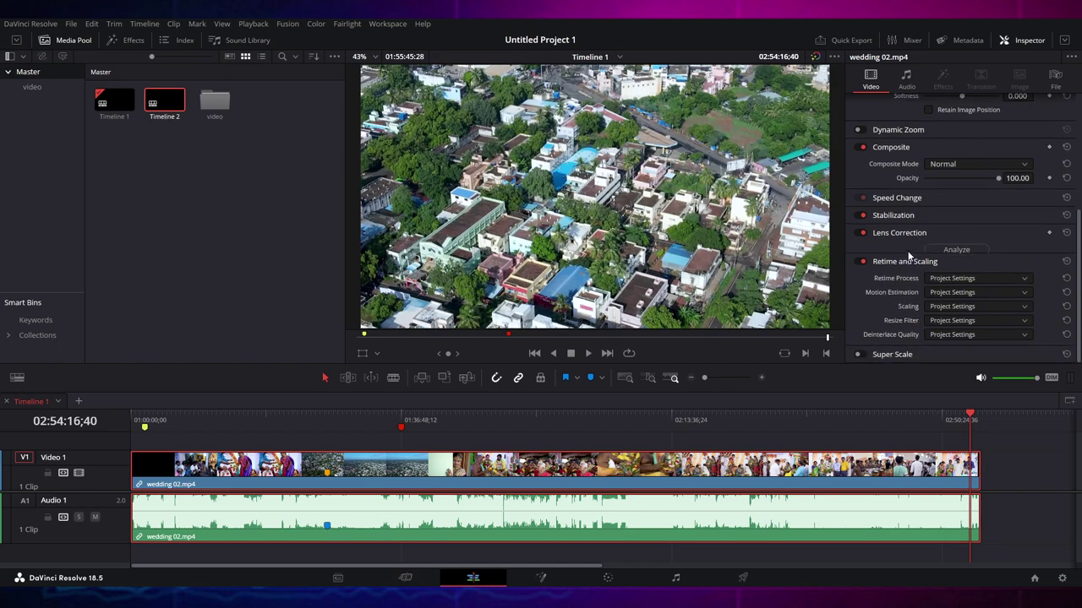
scroll(902, 268, "up", 5)
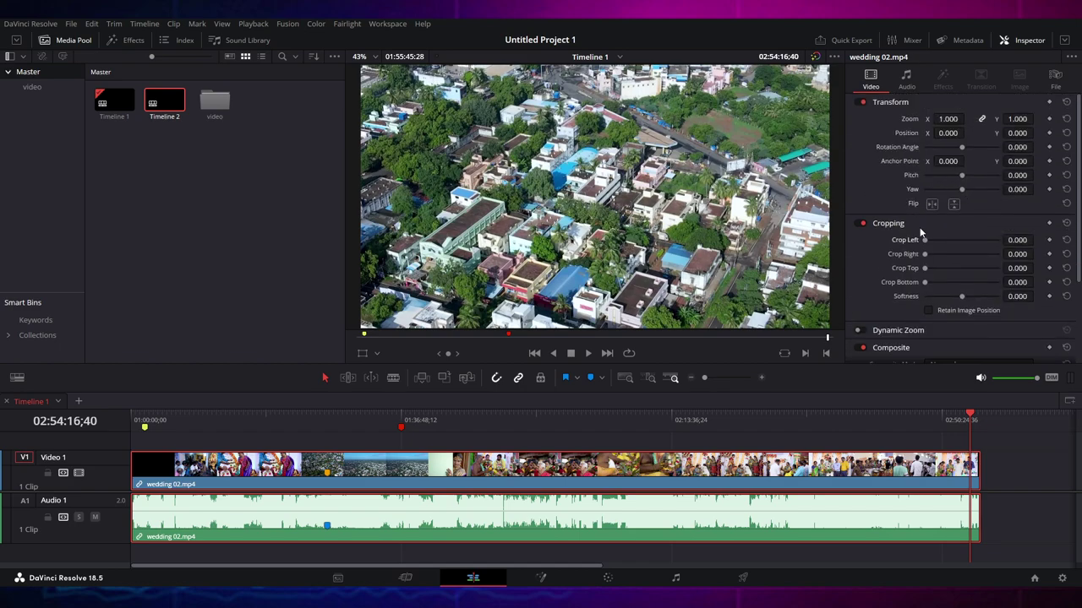
left_click(932, 102)
left_click(917, 119)
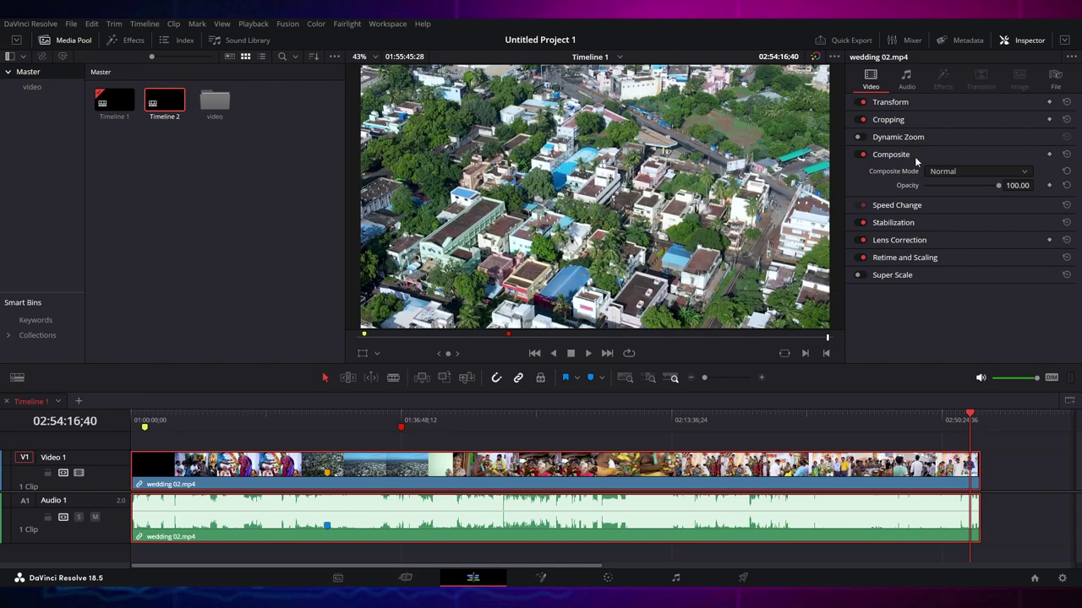
Hide the Inspector and switch to the dual-viewer layout with separate source and timeline viewers
left_click(916, 157)
left_click(1017, 43)
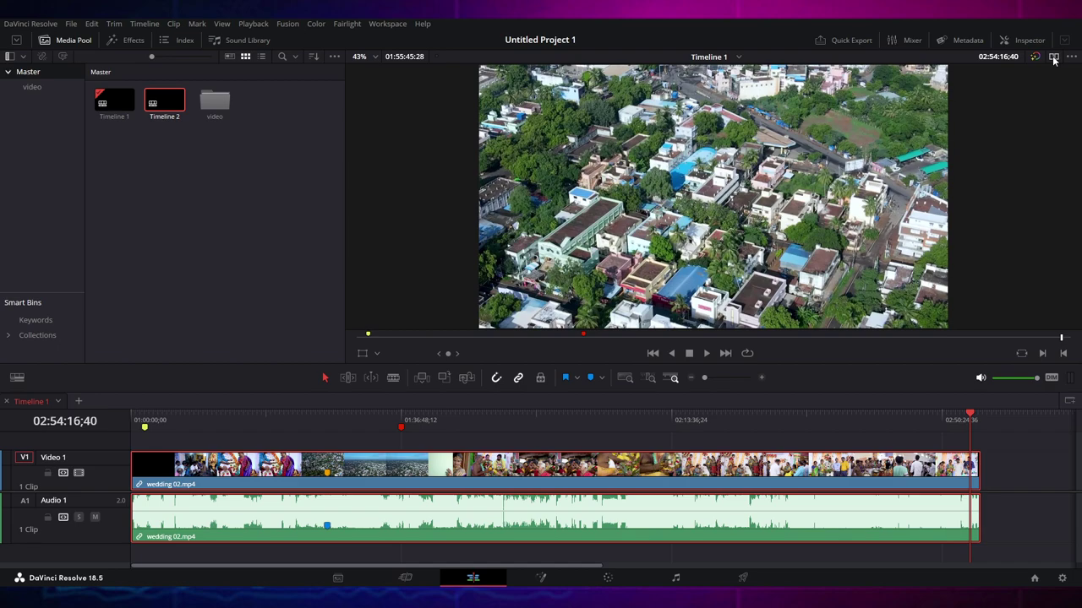
left_click(1054, 57)
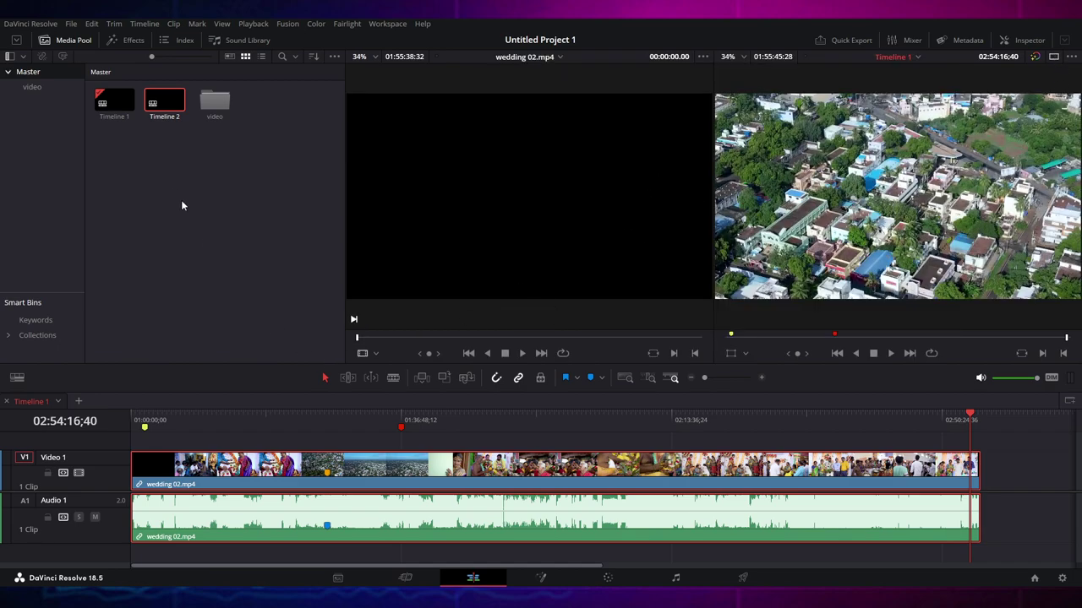
Open the video bin, load wedding 02.mp4 into the source viewer and scrub it to about 00:23:12
double_click(215, 107)
left_click(123, 100)
mouse_move(423, 338)
left_mouse_down()
mouse_move(400, 339)
mouse_move(427, 339)
left_mouse_up()
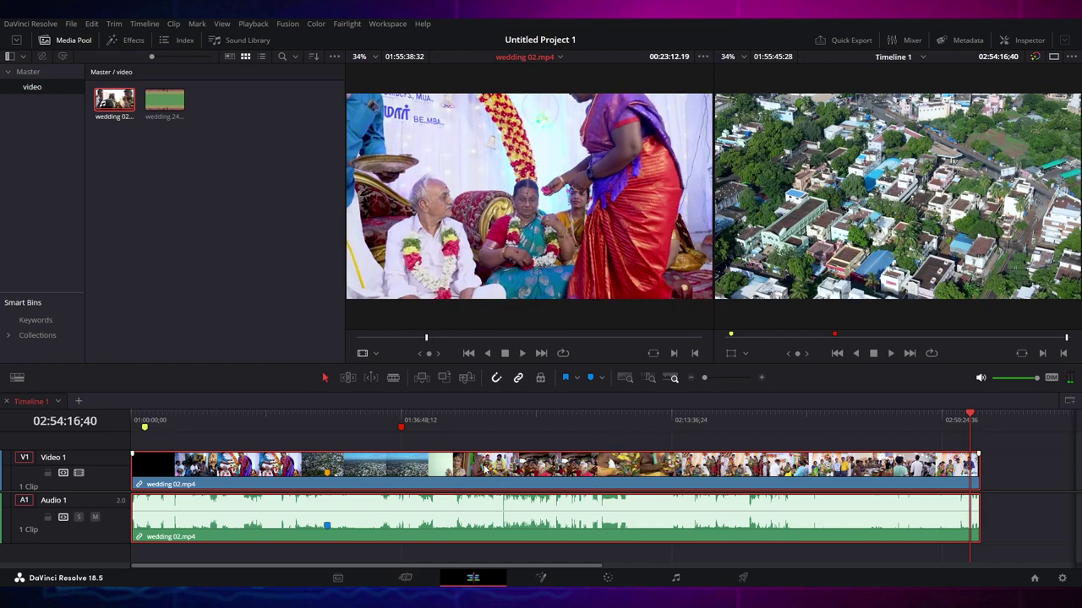
Move the Timeline 1 playhead to about 01:21:51 and match that frame in the source viewer
left_click(447, 420)
left_click_drag(463, 423, 797, 420)
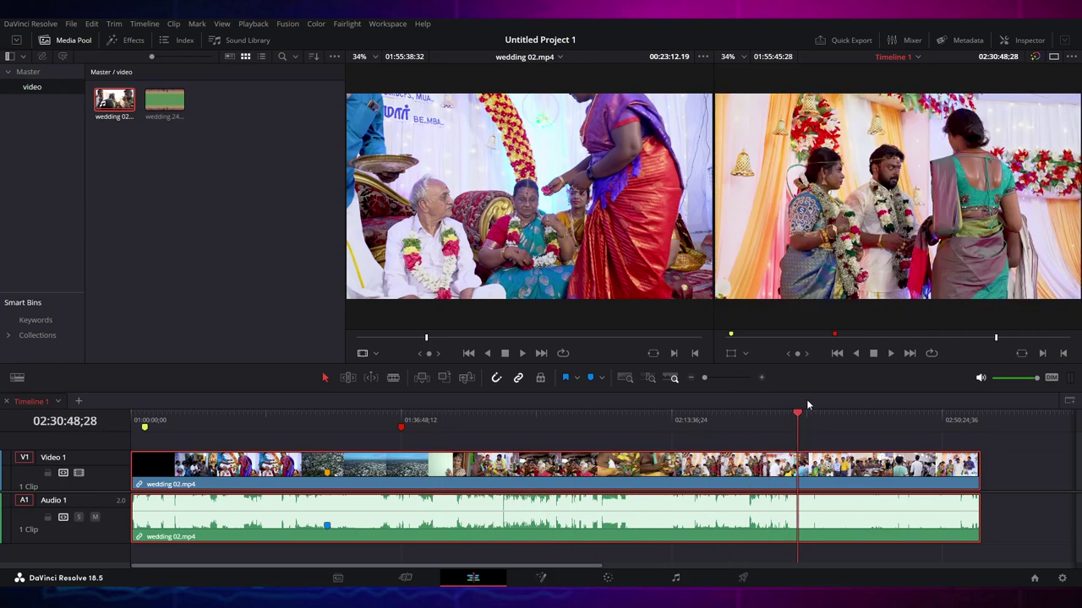
left_click(291, 418)
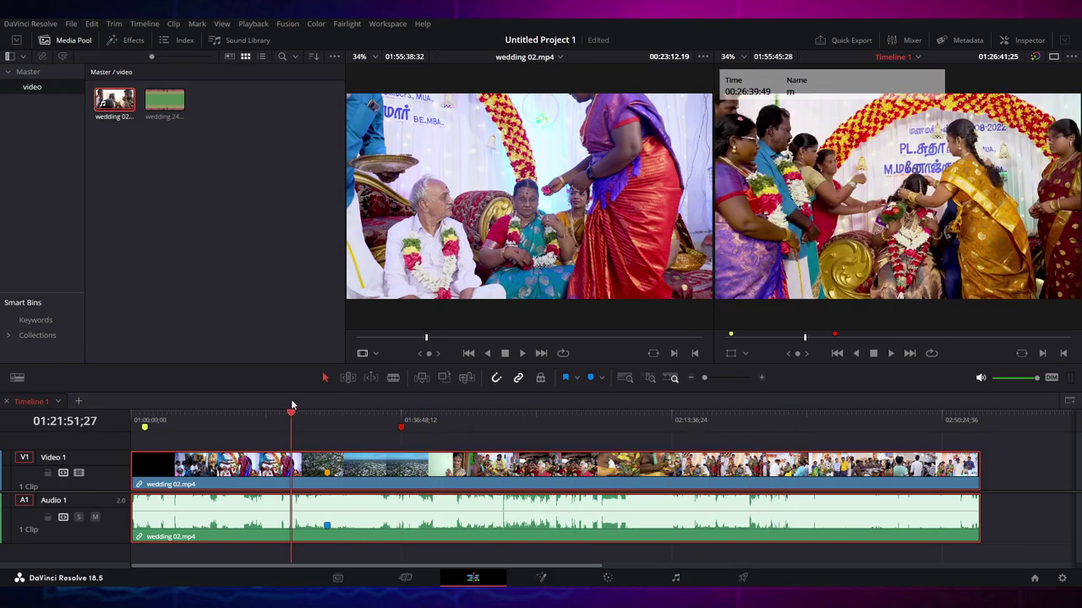
left_click(171, 211)
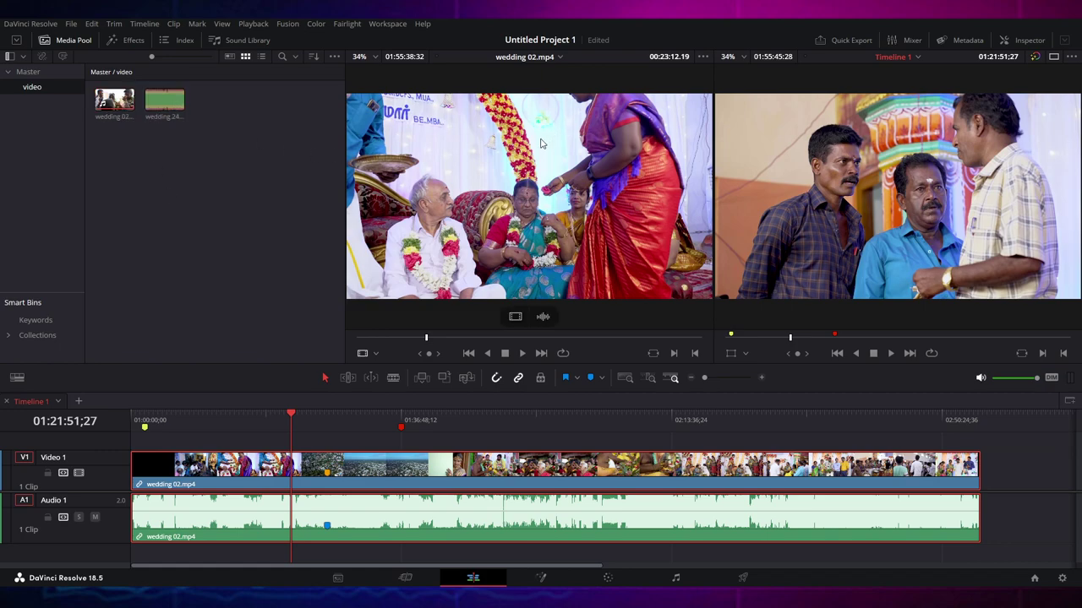
left_click(1022, 353)
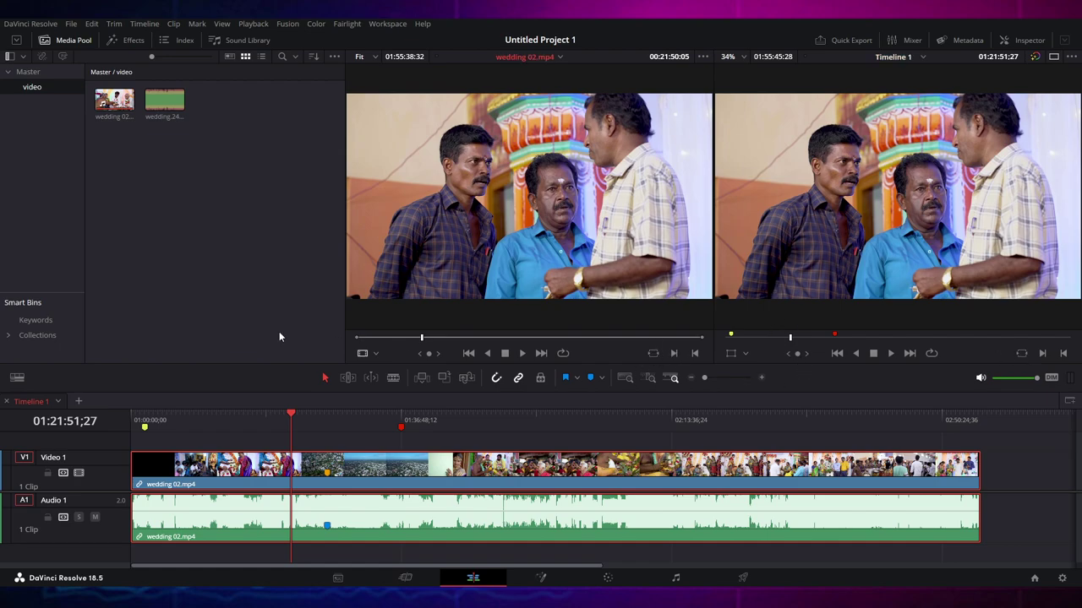
Scrub the Timeline 1 playhead to about 01:46:37 and open the clip on the Fusion page
left_click(270, 419)
left_click_drag(306, 434, 472, 423)
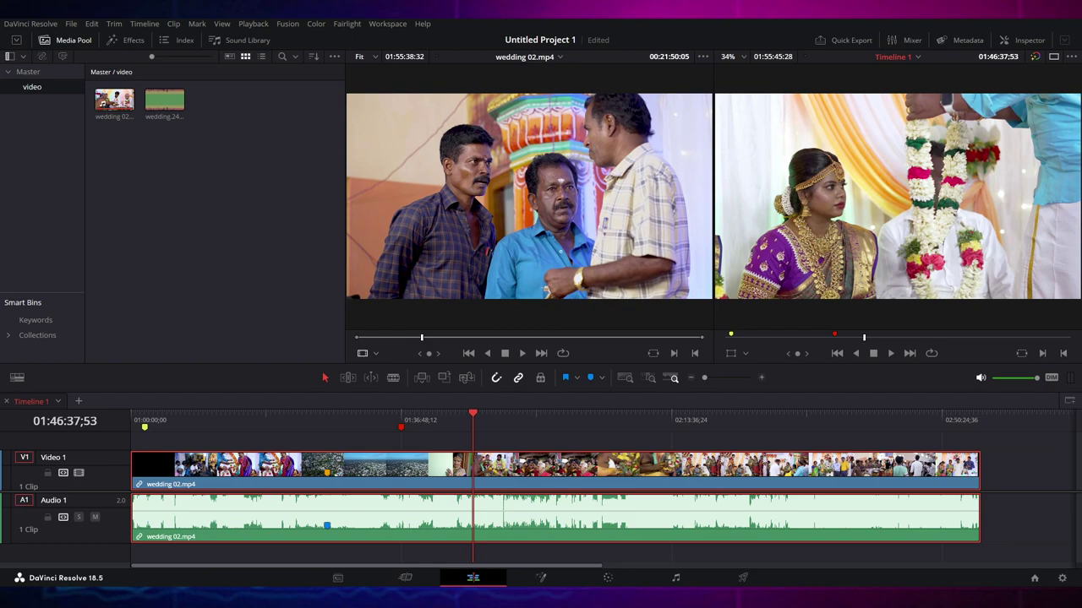
left_click(541, 577)
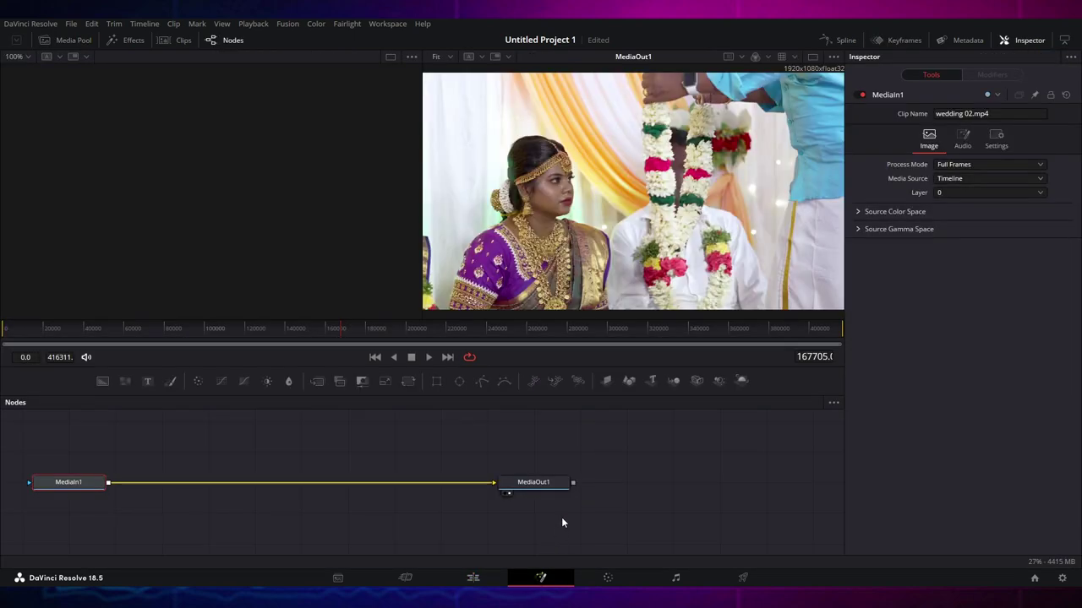
Reposition the MediaIn1 node closer to MediaOut1 in the node graph and scrub the clip to frame 6989
left_click_drag(84, 484, 201, 479)
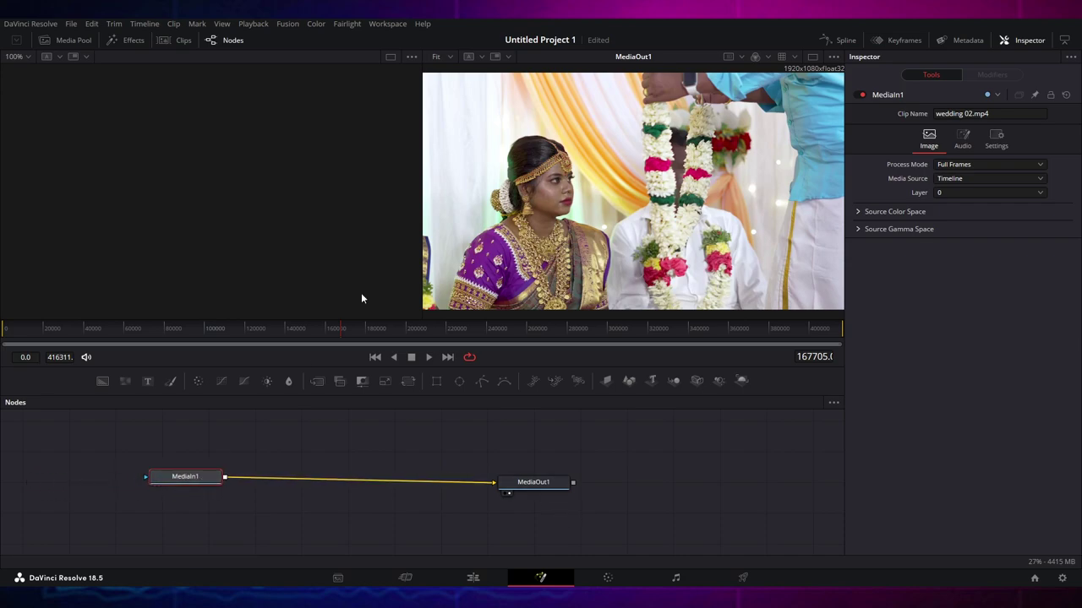
left_click_drag(135, 339, 18, 343)
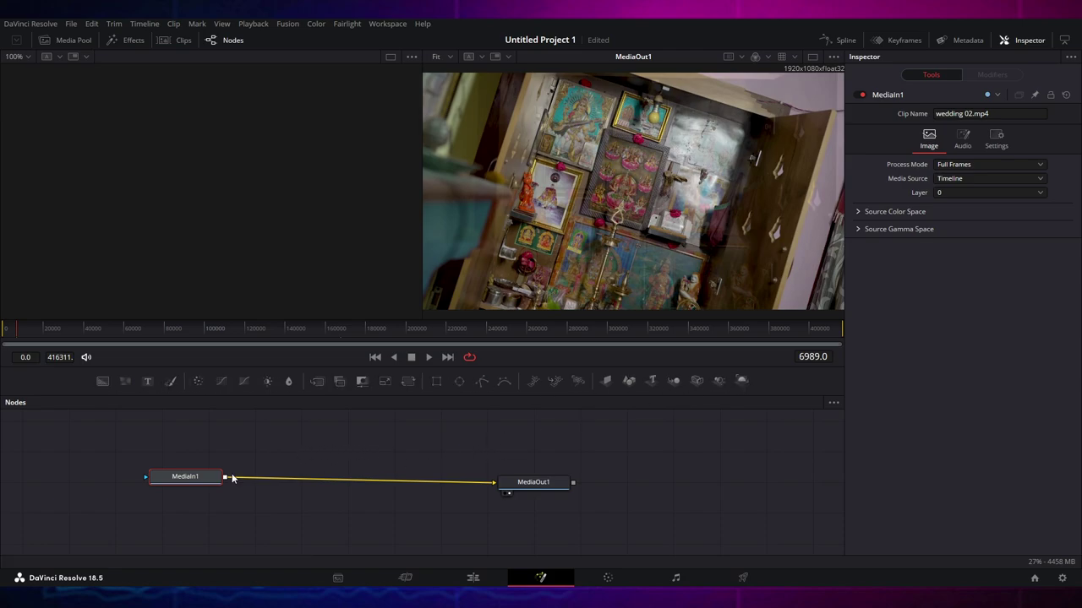
left_click_drag(189, 482, 179, 494)
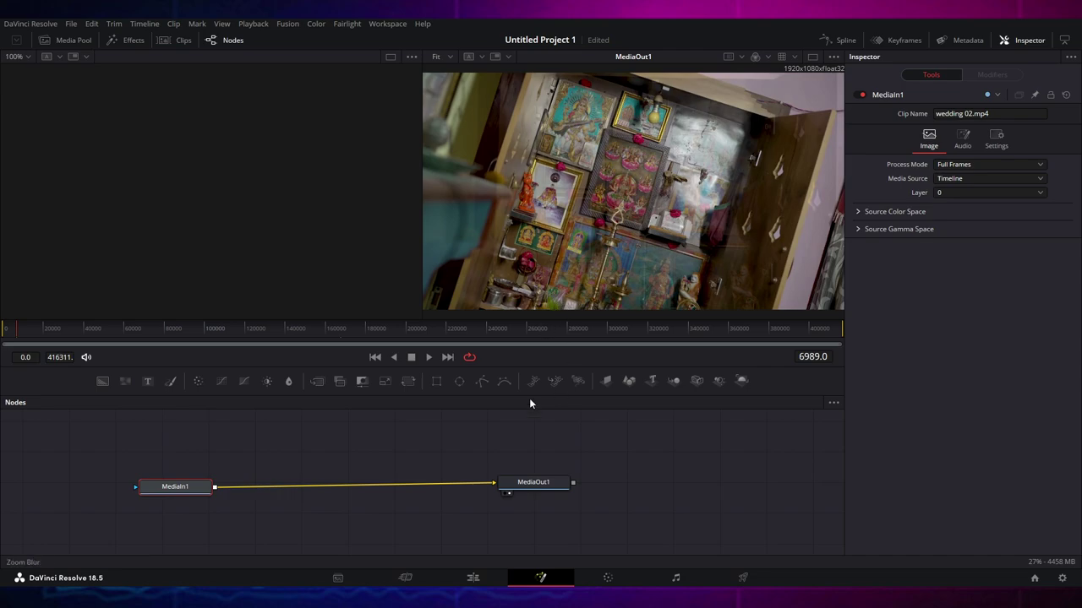
Open the Color page, zoom the viewer to 33%, and reposition node 01 in the node graph
left_click(608, 579)
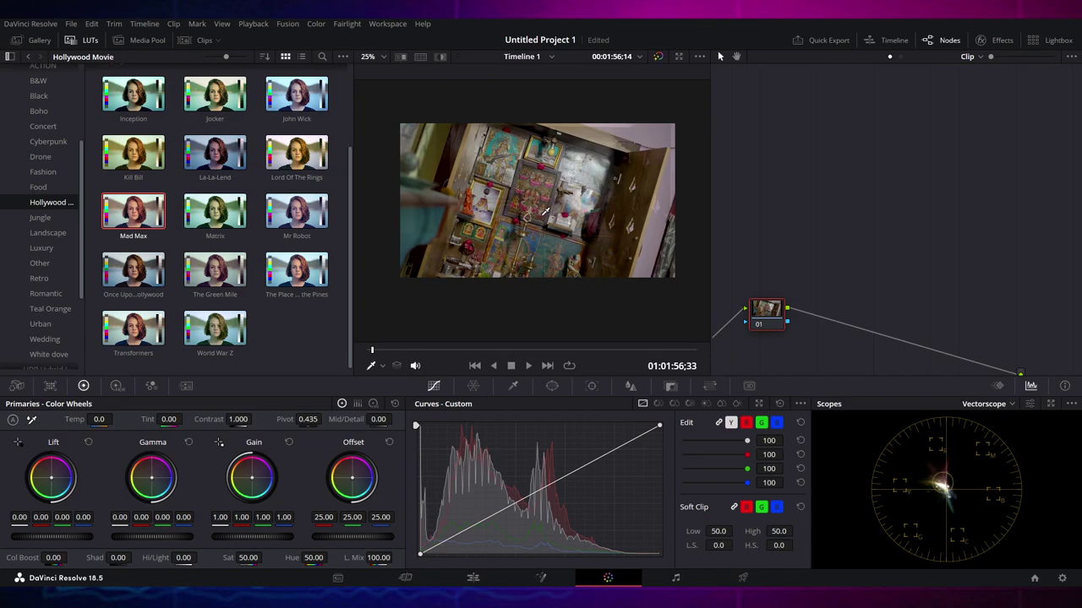
scroll(545, 211, "up", 1)
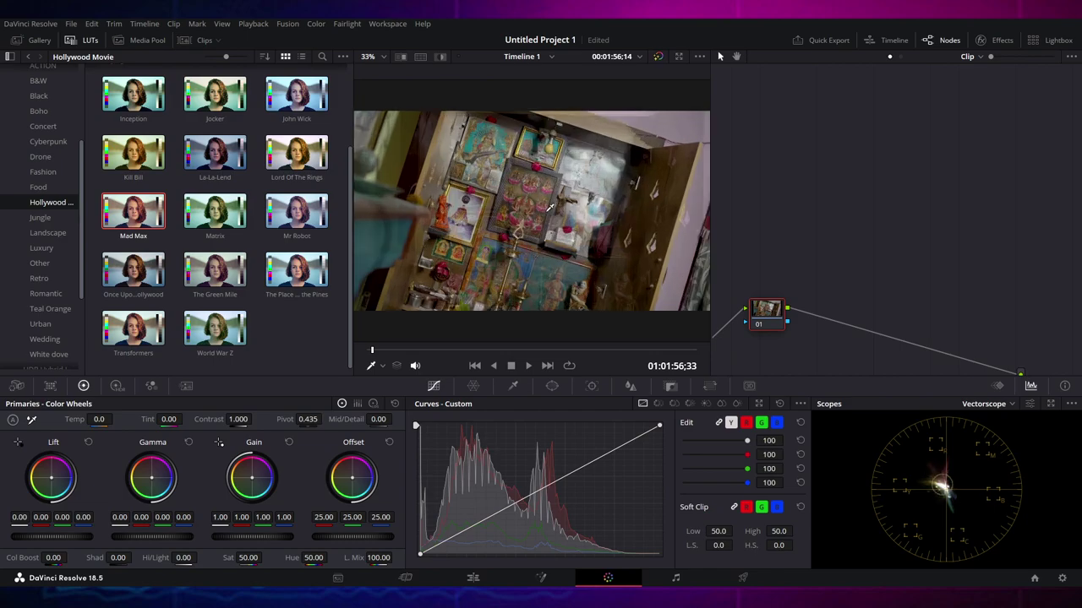
left_click_drag(777, 323, 872, 119)
scroll(933, 193, "up", 3)
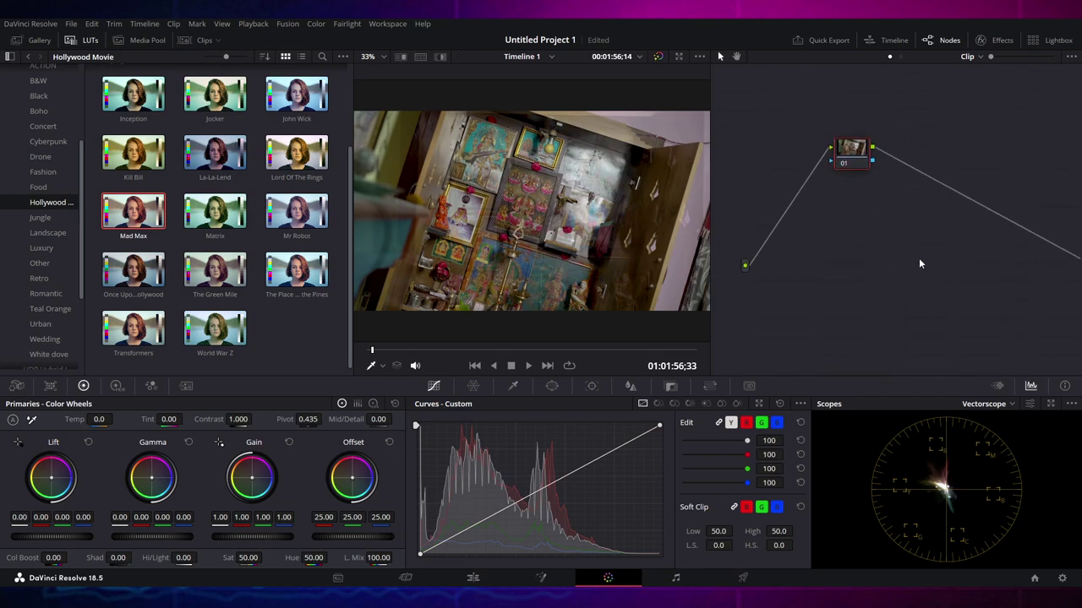
left_click_drag(820, 171, 783, 238)
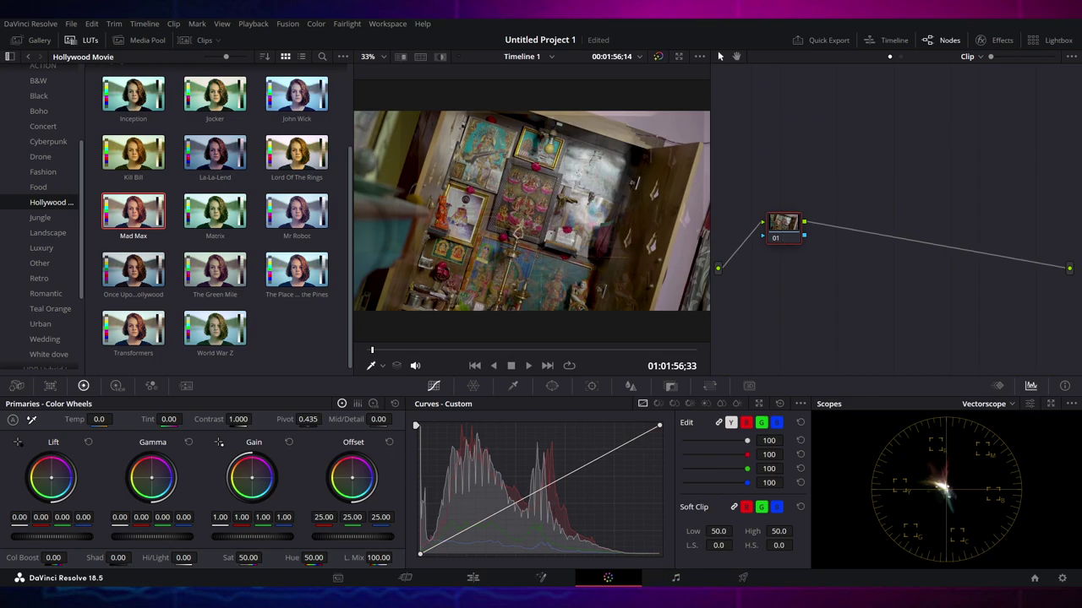
left_click_drag(785, 225, 810, 188)
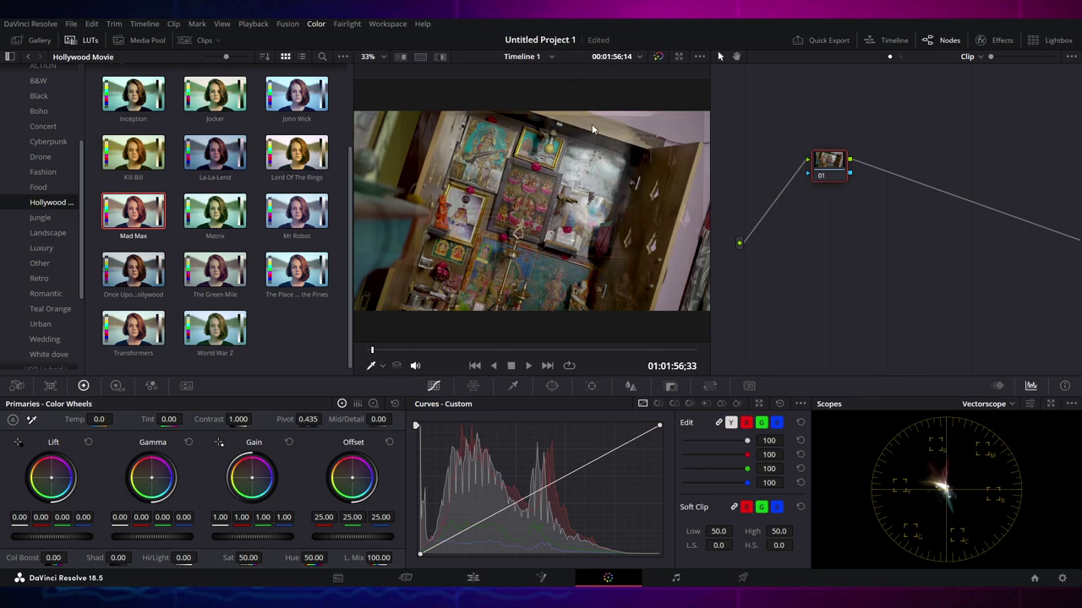
Add a serial node with a linear window after node 01, delete it, and shift node 01
key("alt+q")
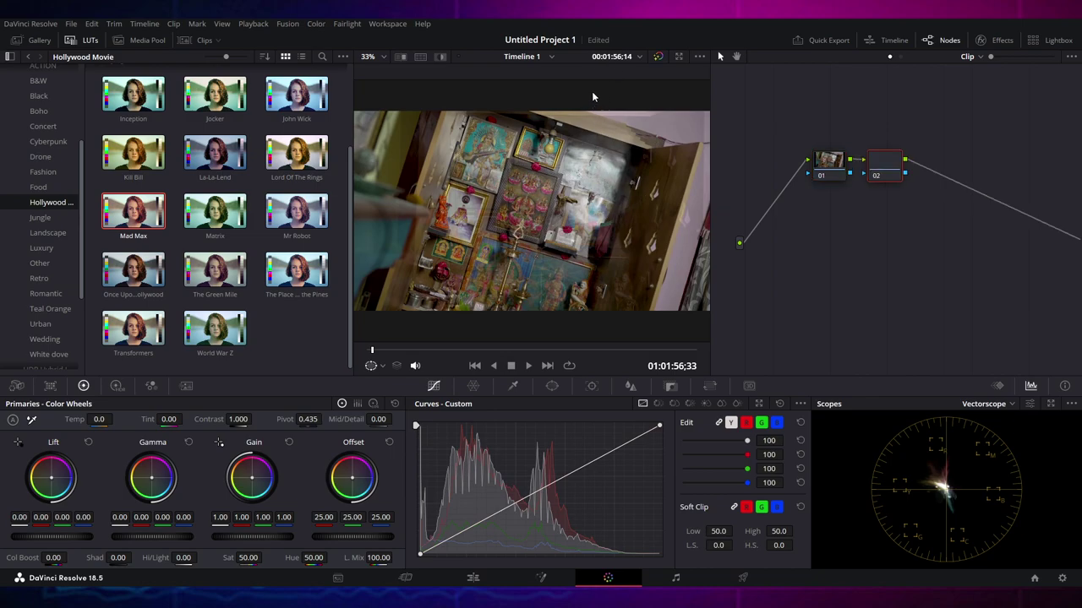
key("Delete")
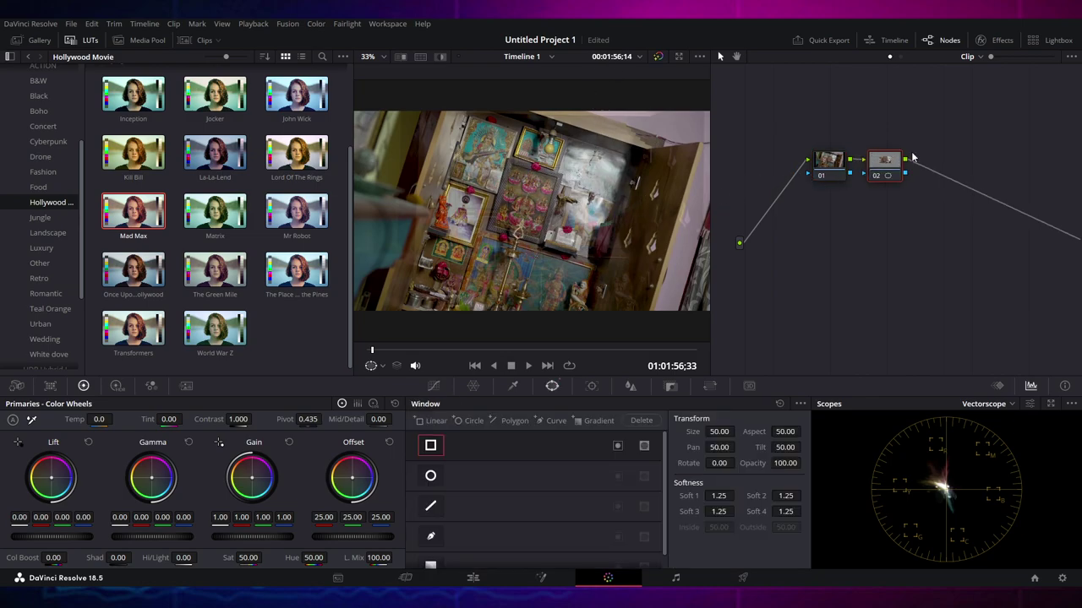
left_click_drag(830, 172, 815, 195)
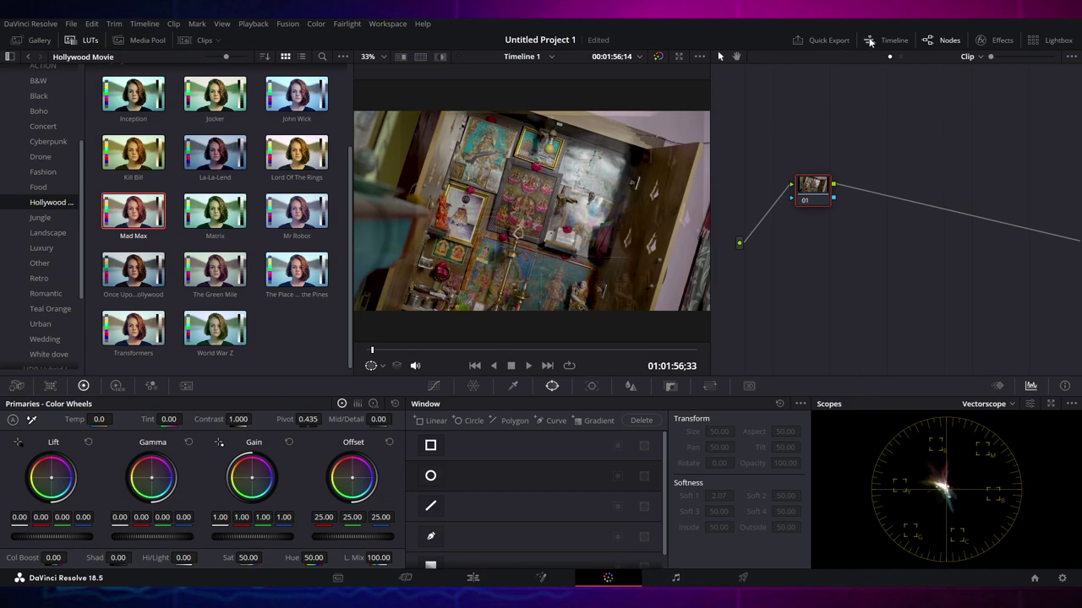
Show and close the Lightbox, and browse the Resolve FX effects in the Effects library
left_click(1055, 42)
left_click(1038, 42)
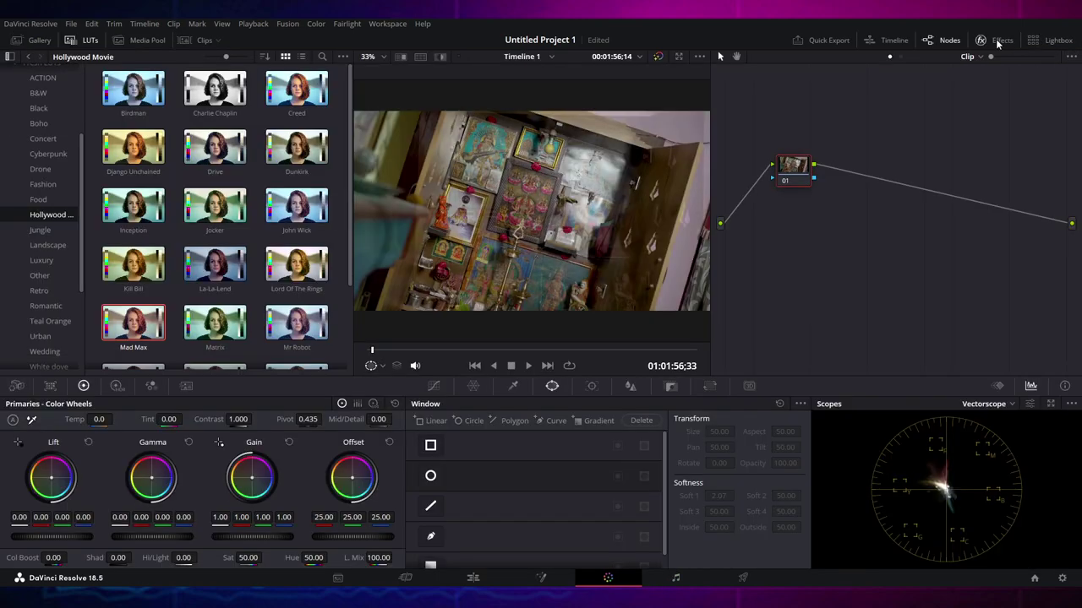
left_click(995, 42)
scroll(930, 287, "down", 4)
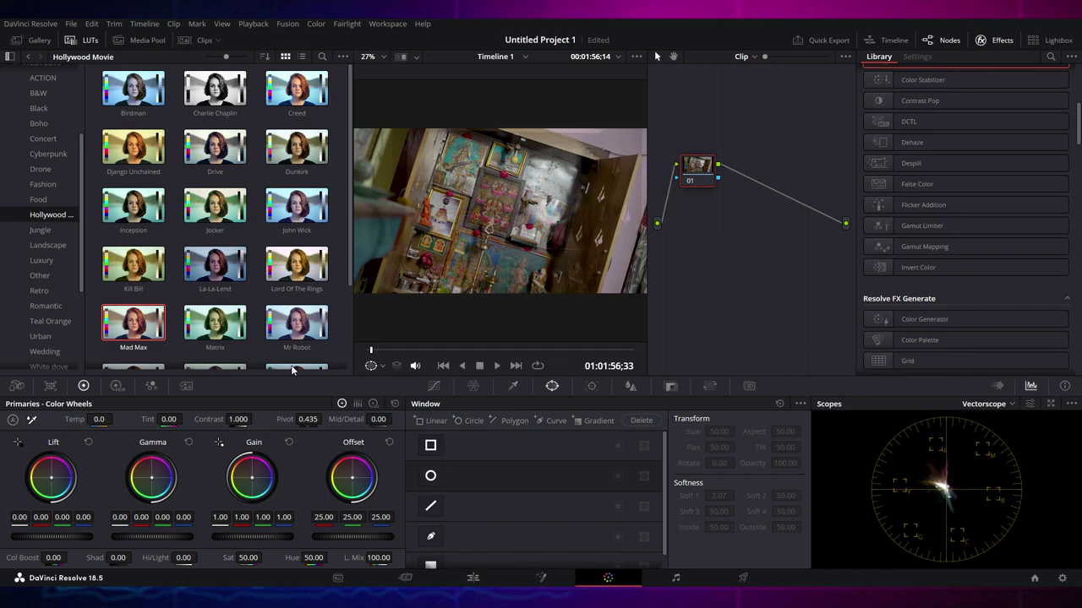
Save the project and show Timeline 1 on the Fairlight page
key("ctrl+s")
left_click(675, 577)
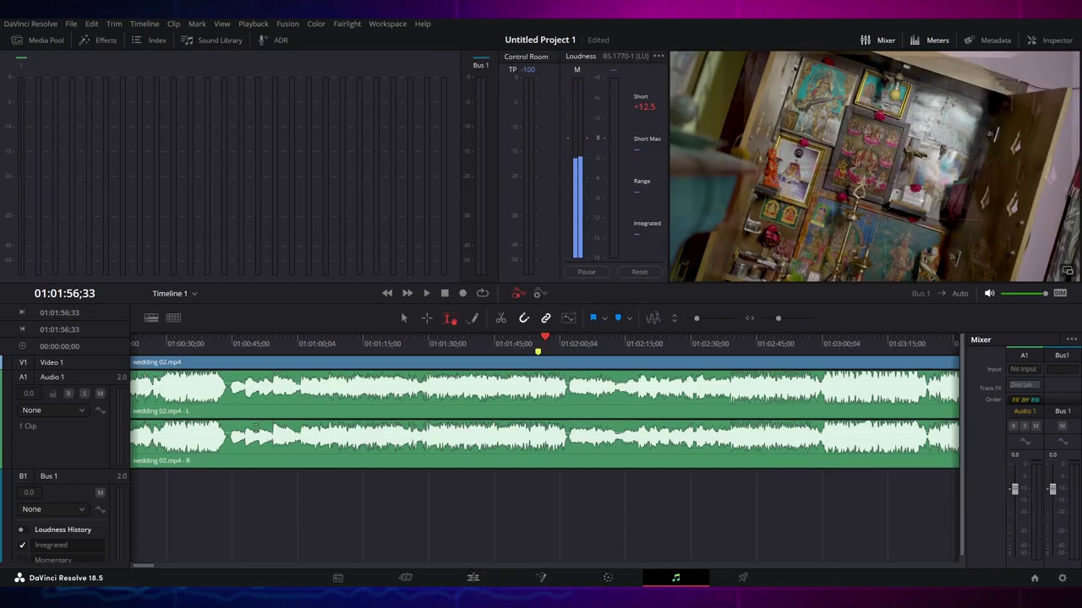
scroll(258, 429, "up", 2)
scroll(259, 429, "down", 2)
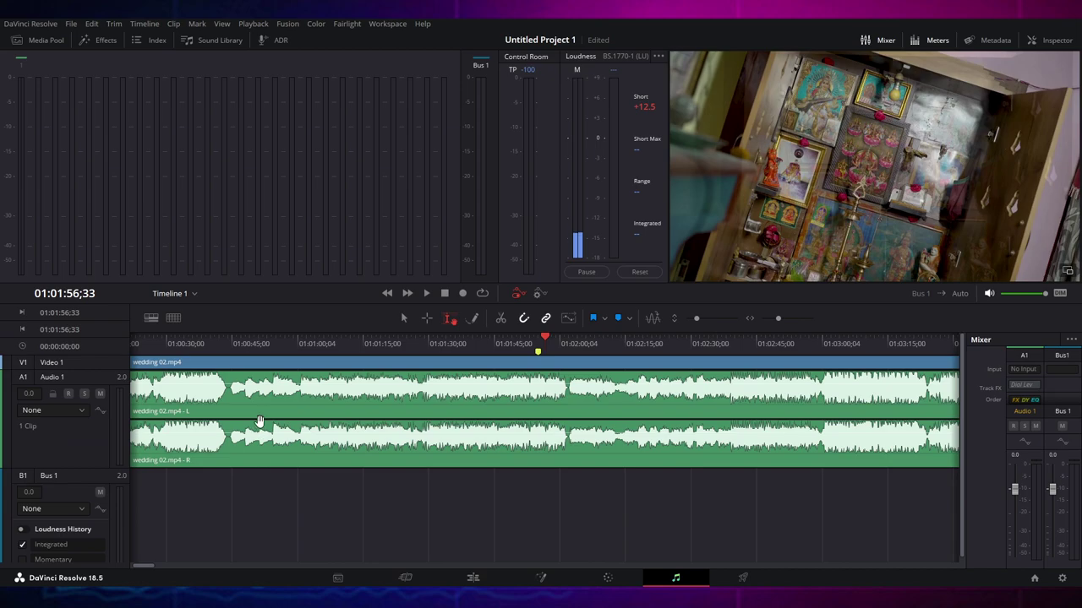
Check the opening minute of Timeline 1 from its start, and select the wedding 02.mp4 clip on Audio 1
left_click(225, 366)
key("Home")
key("space")
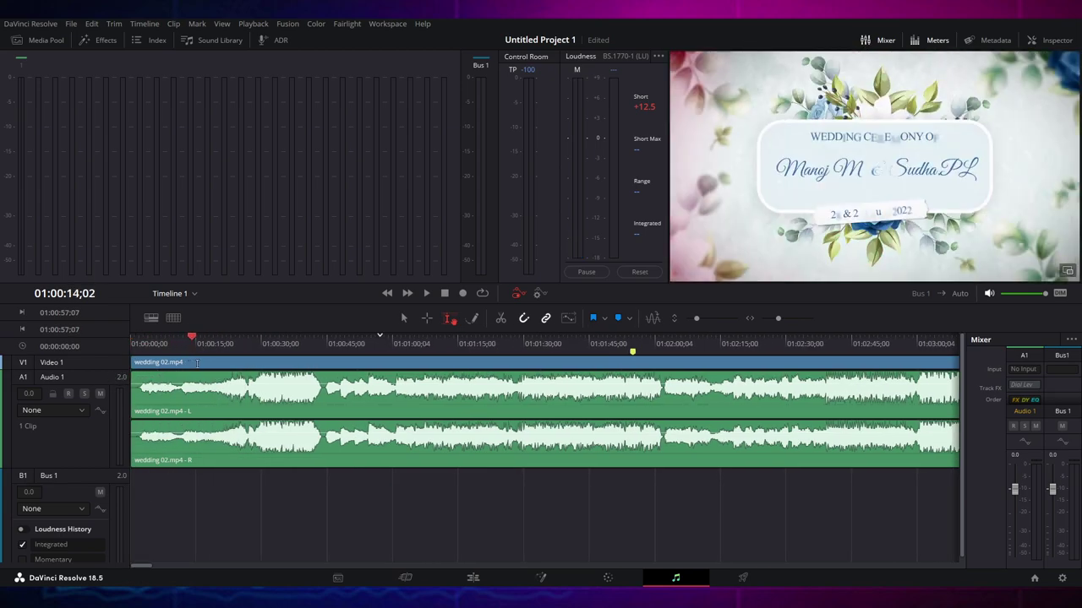
left_click(369, 489)
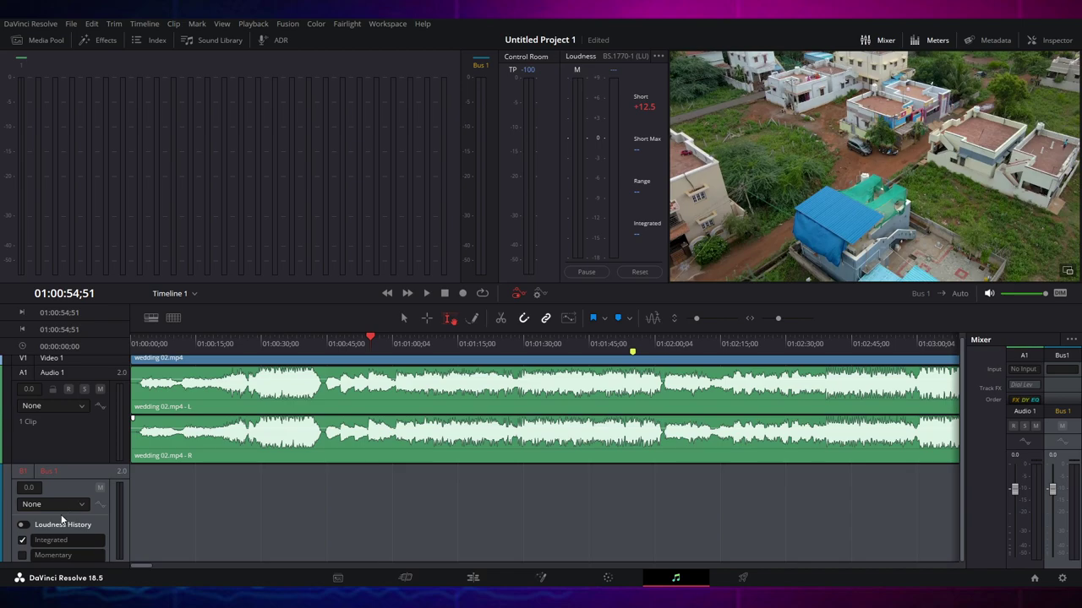
left_click(249, 486)
left_click(358, 447)
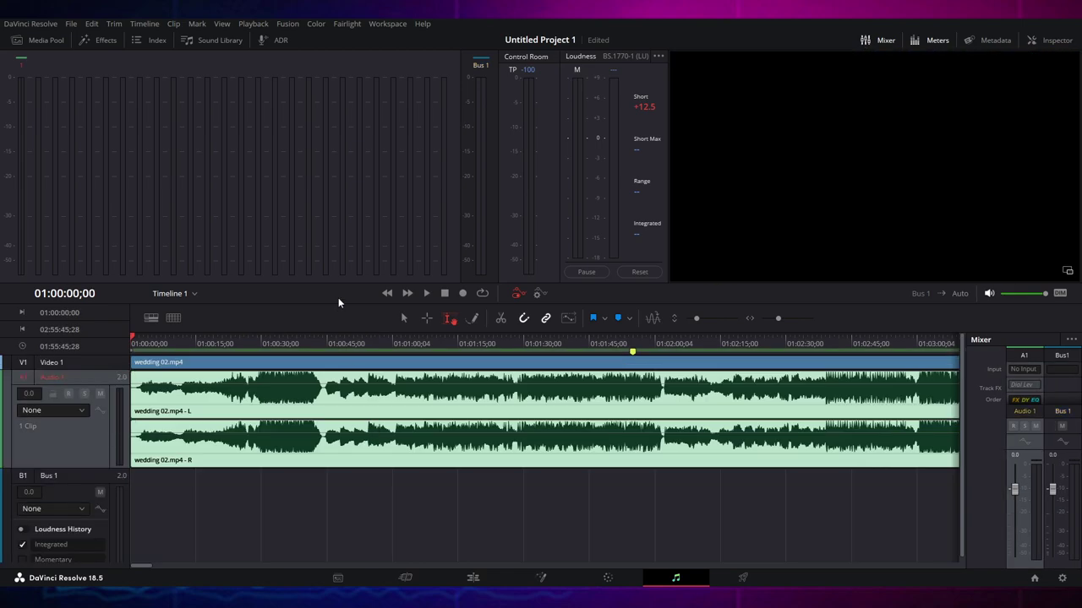
Play and scrub through the selected audio clip to examine the track, bus and loudness meters
left_click_drag(204, 343, 259, 341)
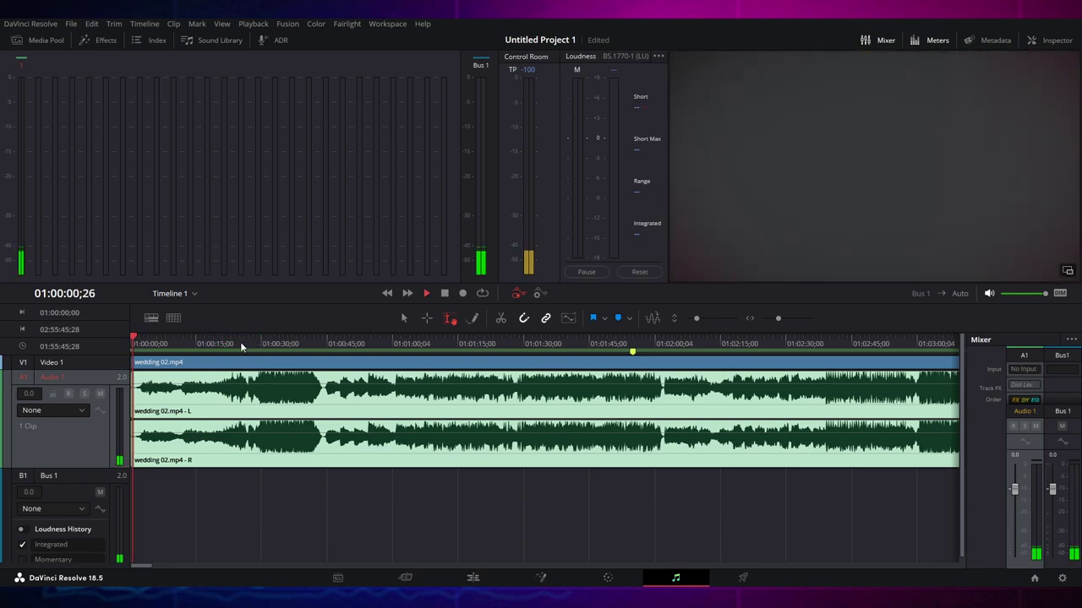
left_click_drag(167, 342, 261, 342)
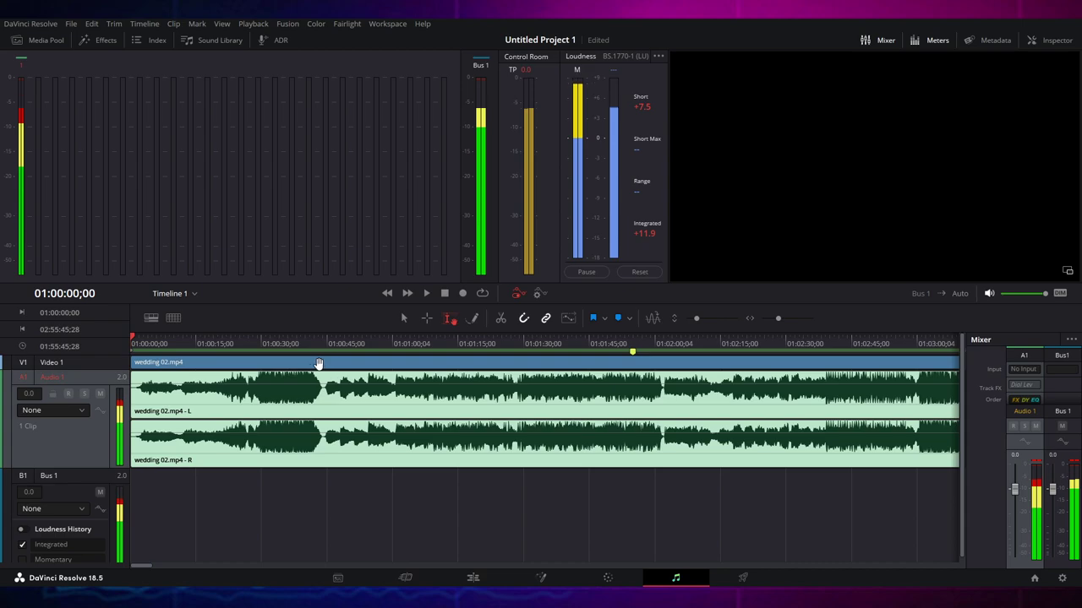
left_click_drag(296, 343, 524, 341)
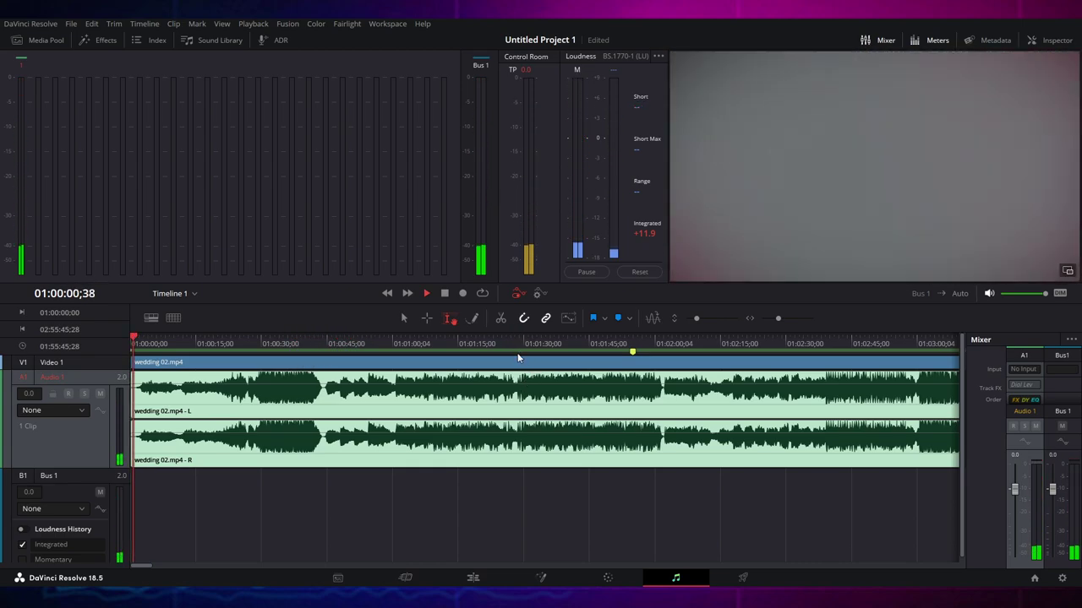
left_click(515, 345)
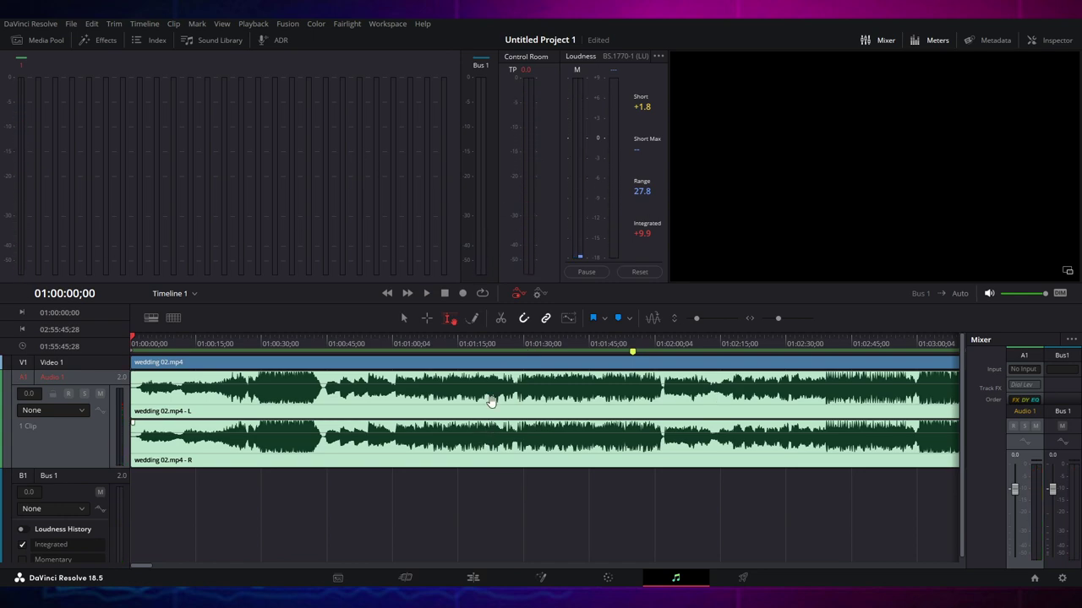
Open the Deliver page, compare the H.264 Master and YouTube 1080p render presets, and browse the remaining presets
left_click(749, 574)
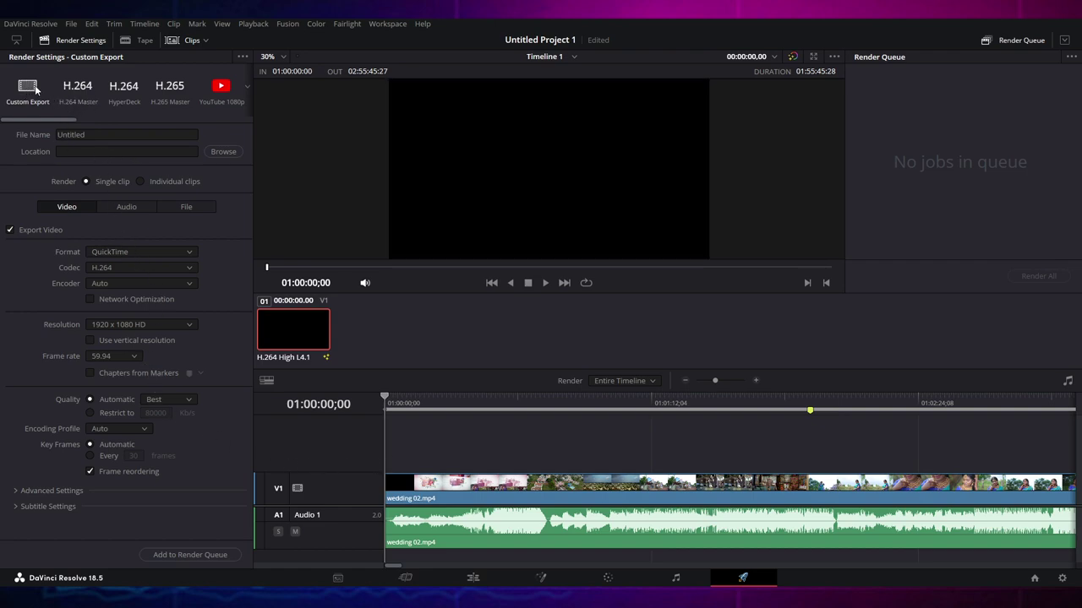
left_click(84, 88)
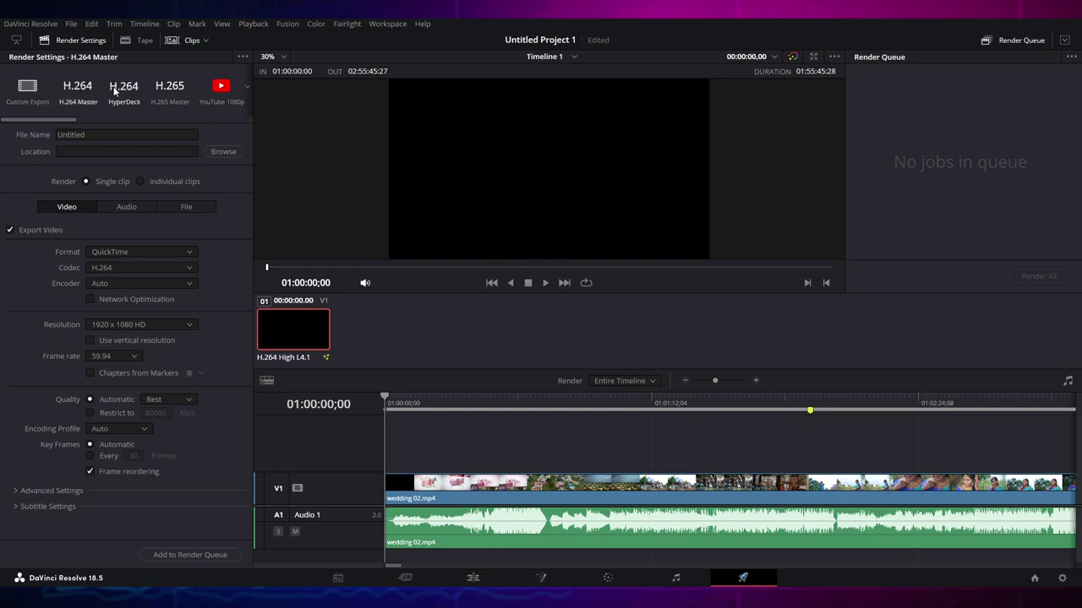
left_click(227, 92)
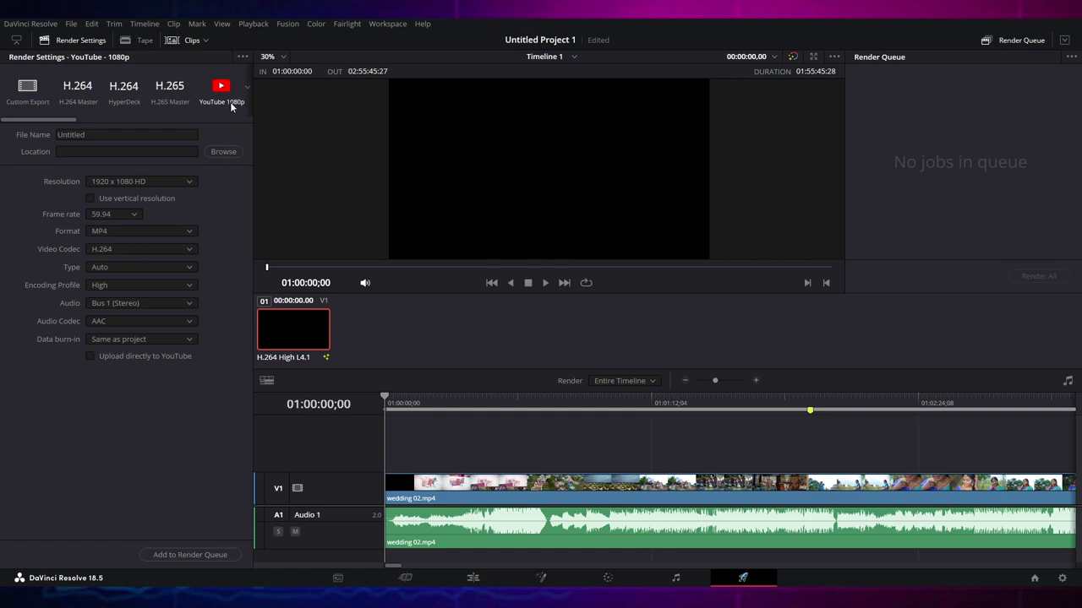
left_click_drag(44, 119, 103, 121)
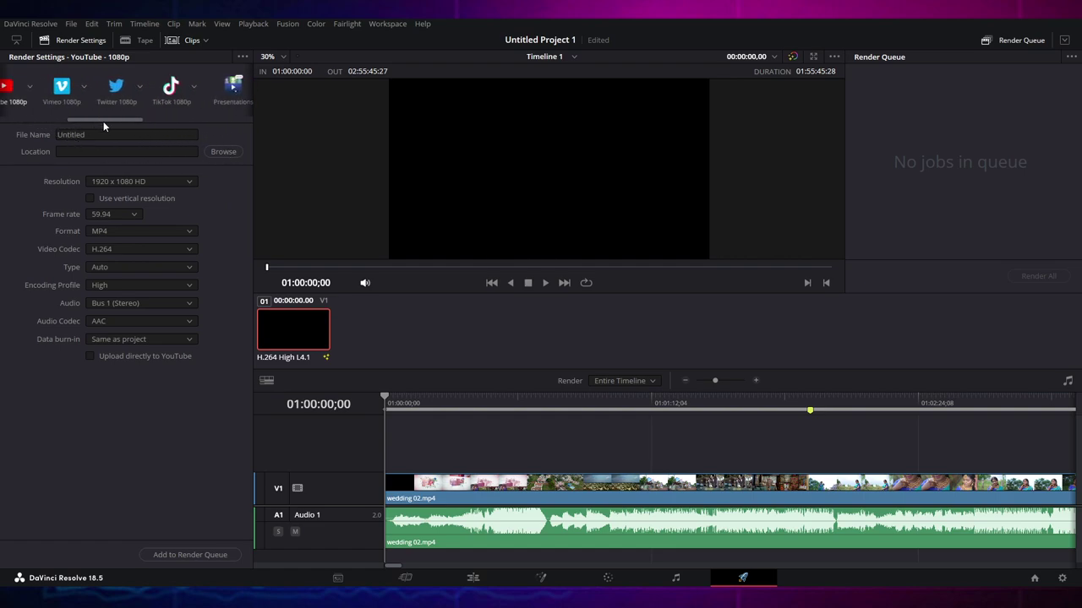
Load the Vimeo 1080p render preset and browse the remaining presets through to Pro Tools
left_click(72, 88)
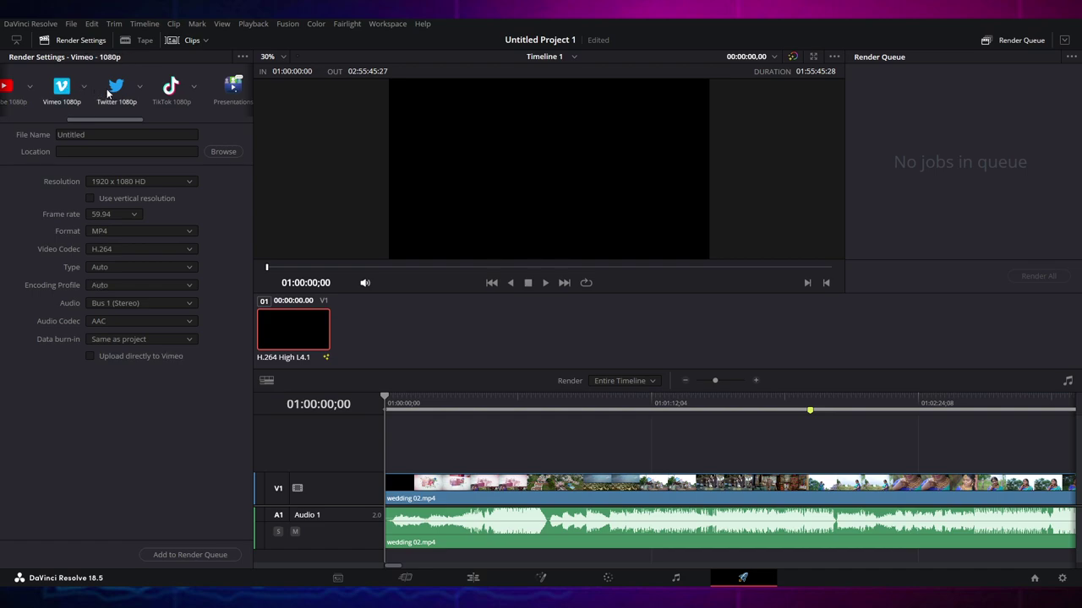
left_click_drag(117, 119, 191, 117)
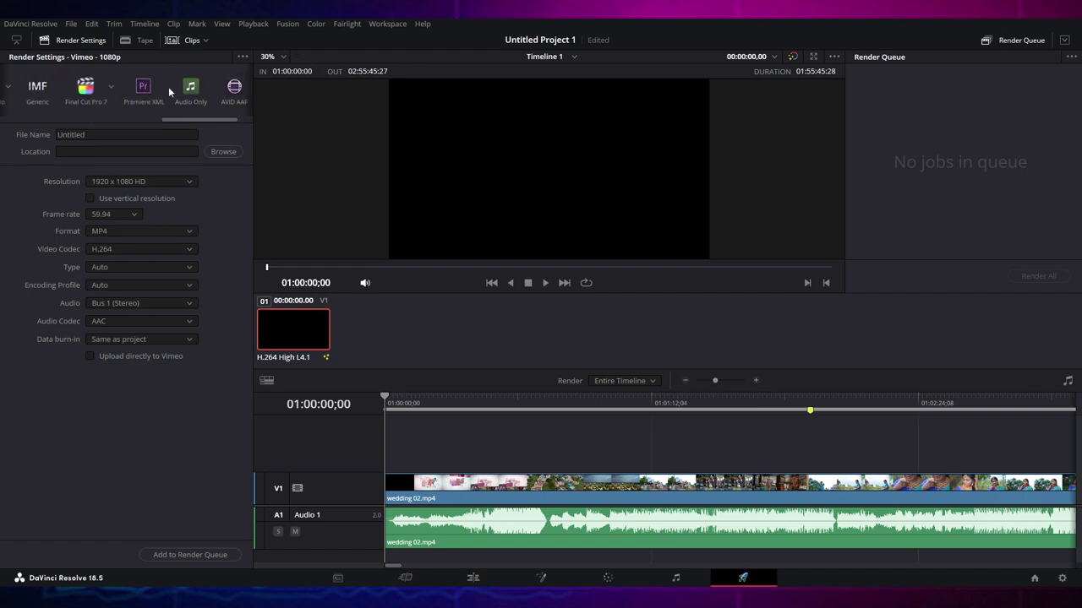
scroll(199, 119, "right", 3)
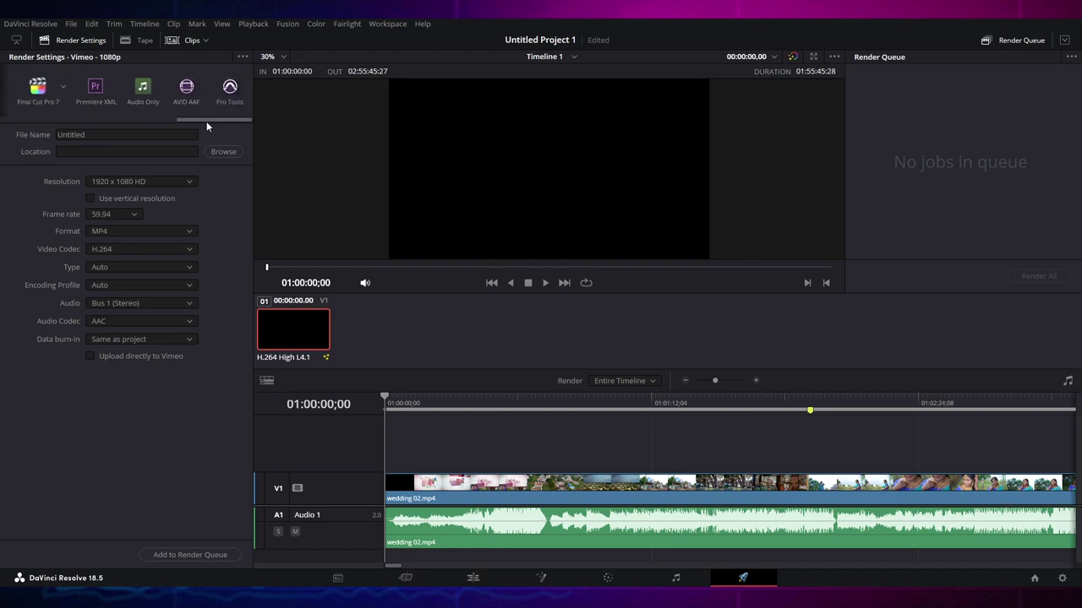
left_click_drag(225, 118, 45, 127)
left_click(93, 135)
key("Return")
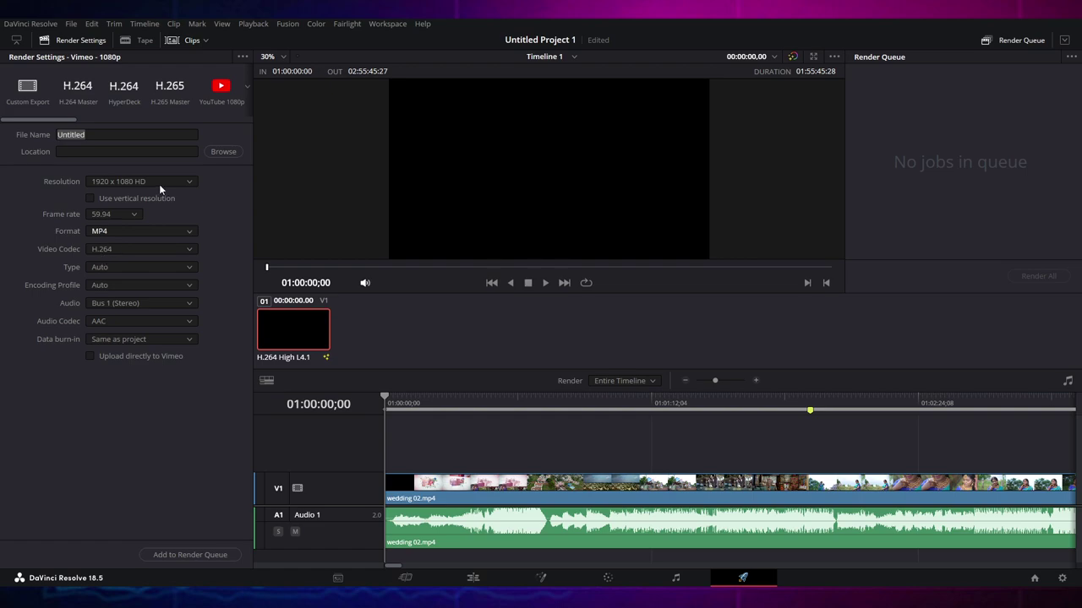
Switch to the Custom Export preset and look through its video, audio and file settings
left_click(30, 88)
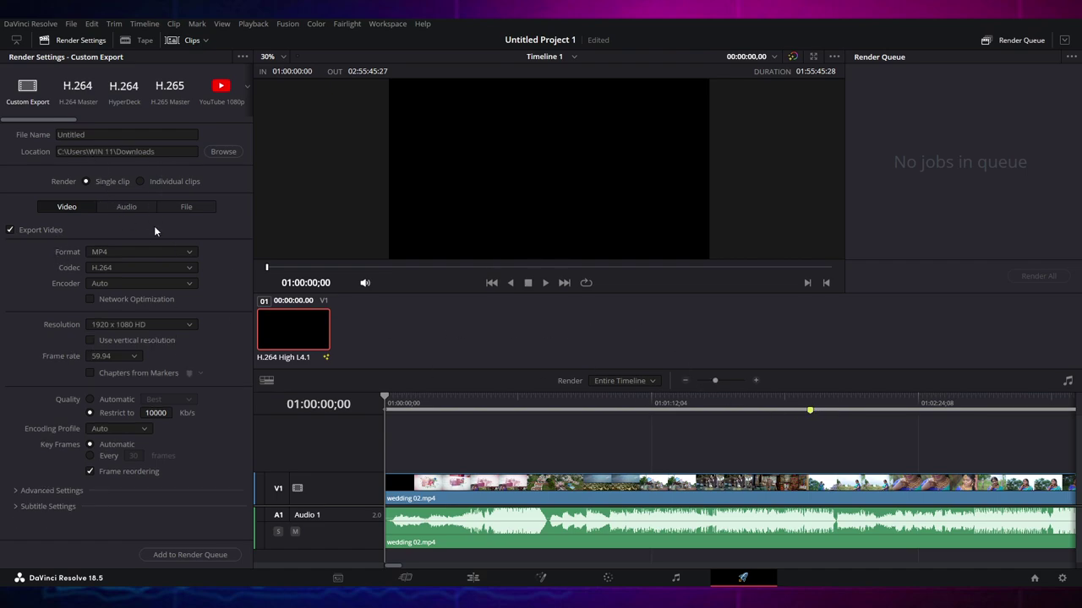
left_click(123, 209)
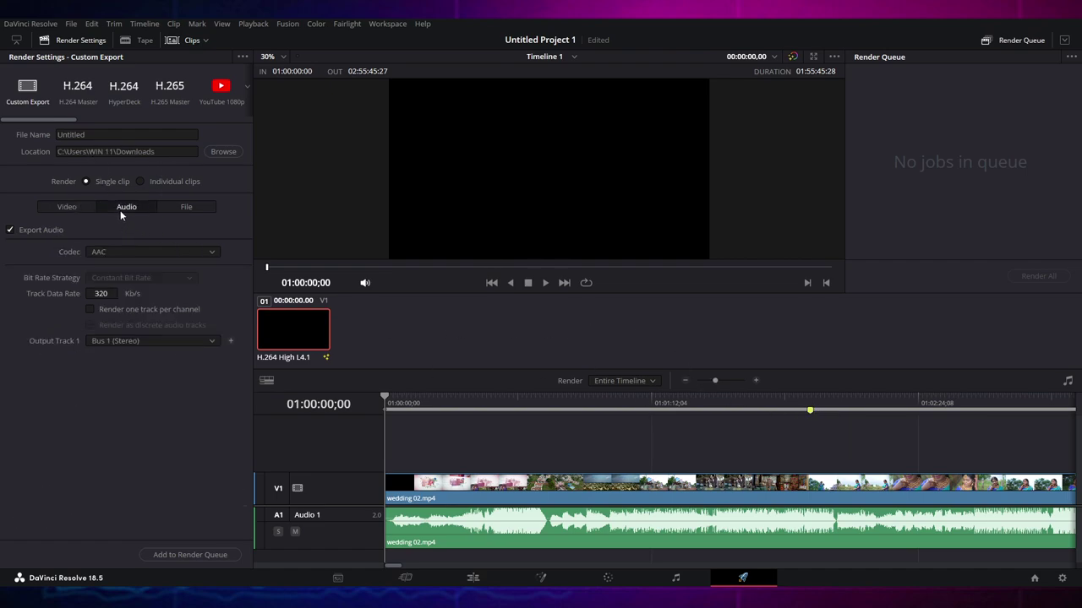
left_click(176, 207)
Try using the timeline name for the output file, and switch back to the custom name
left_click_drag(128, 259, 65, 260)
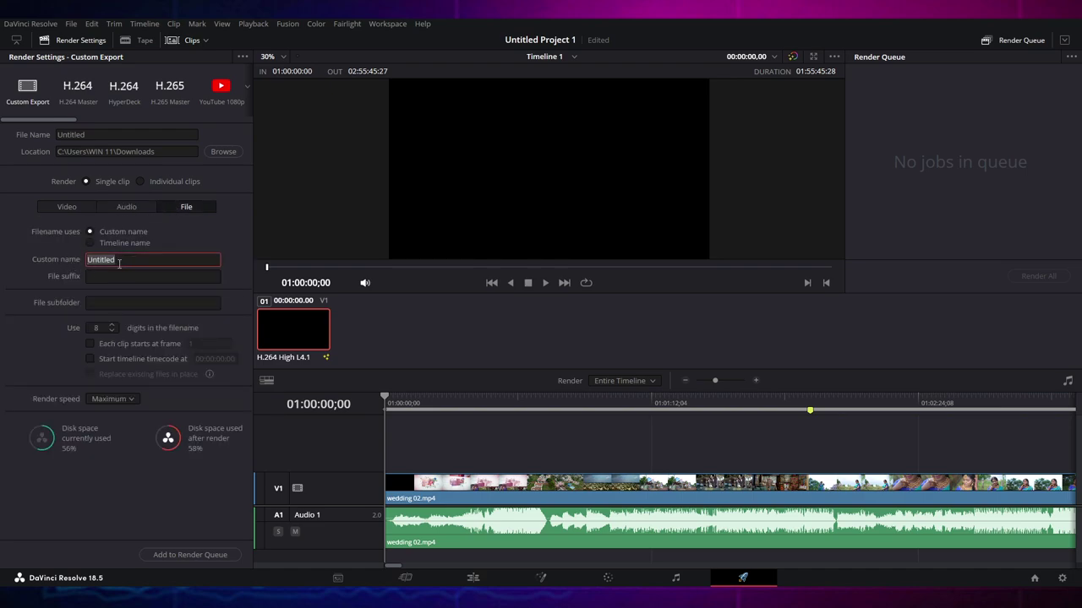
left_click(90, 135)
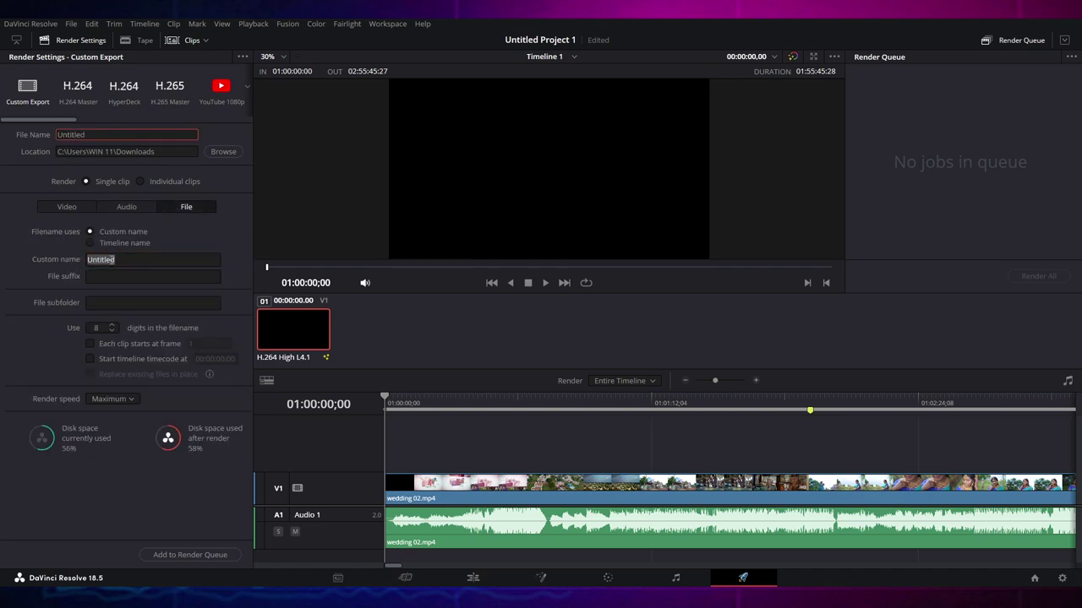
left_click(89, 244)
left_click(95, 267)
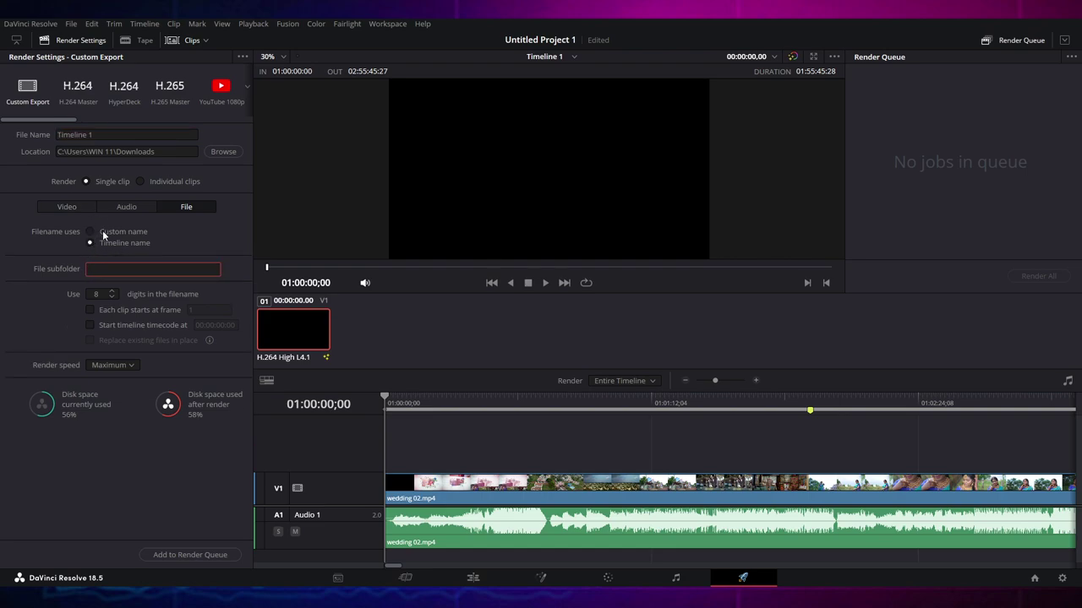
left_click(92, 232)
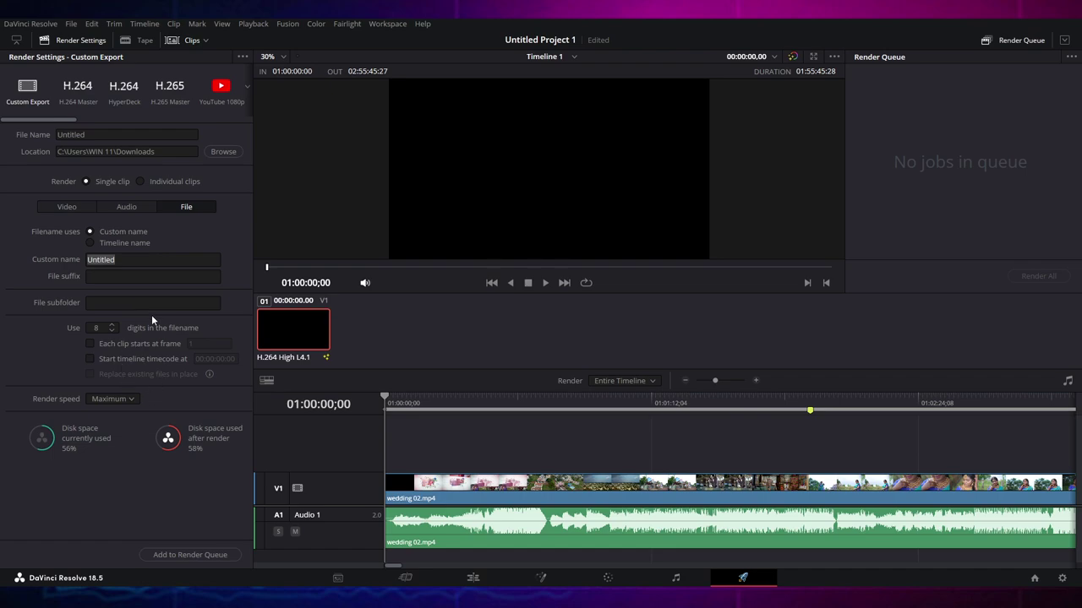
Show the video export settings, try the Automatic quality option, and restore the Restrict to option
left_click(83, 208)
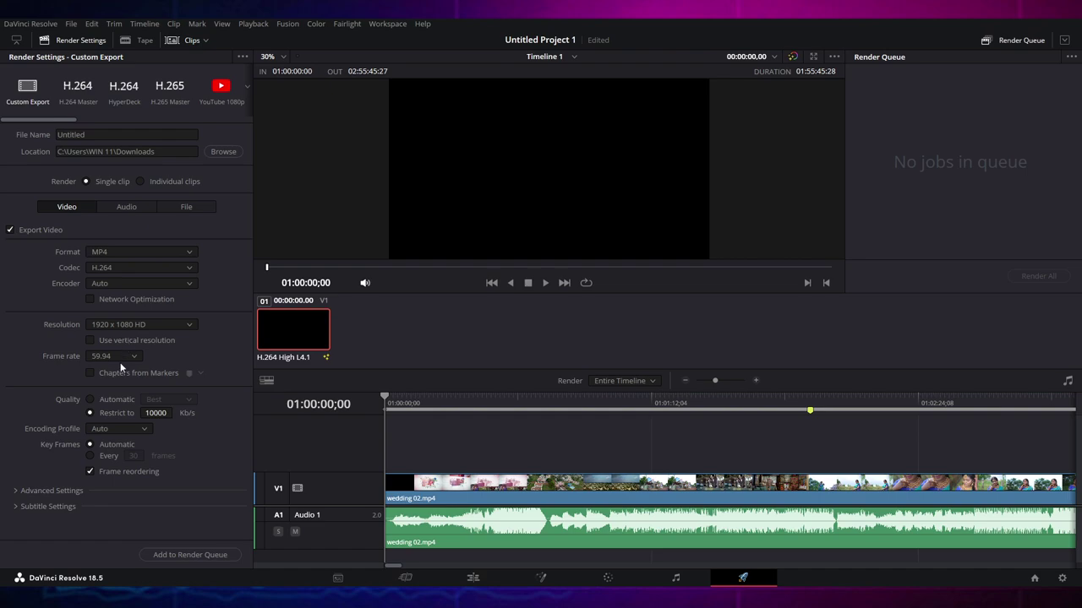
left_click(89, 399)
left_click(90, 413)
Expand the subtitle settings, try enabling subtitle export to see its format options, and disable it again
left_click(15, 507)
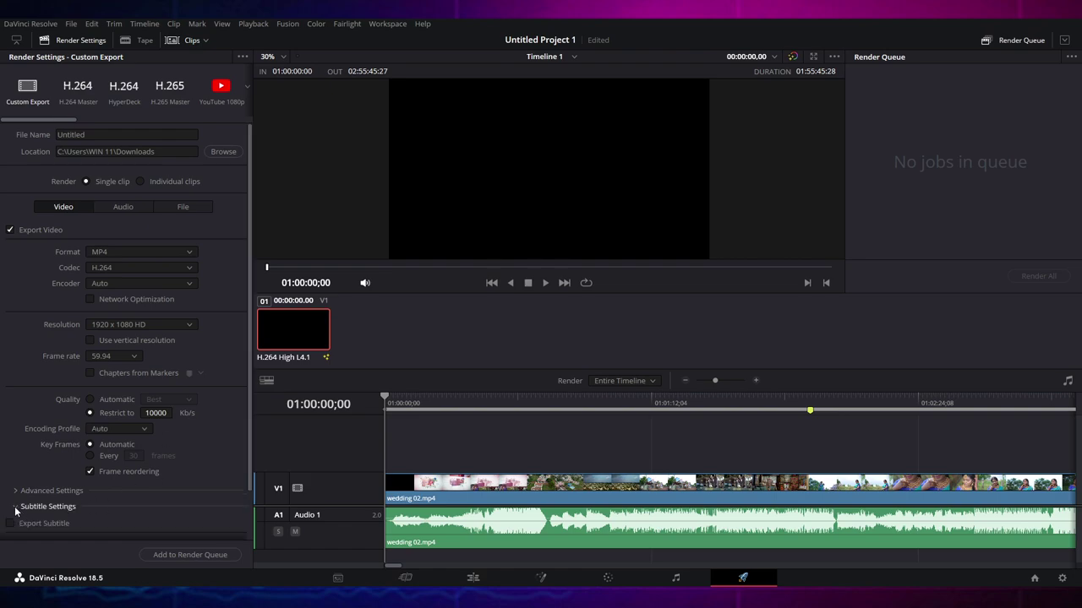
scroll(49, 502, "down", 1)
left_click(11, 464)
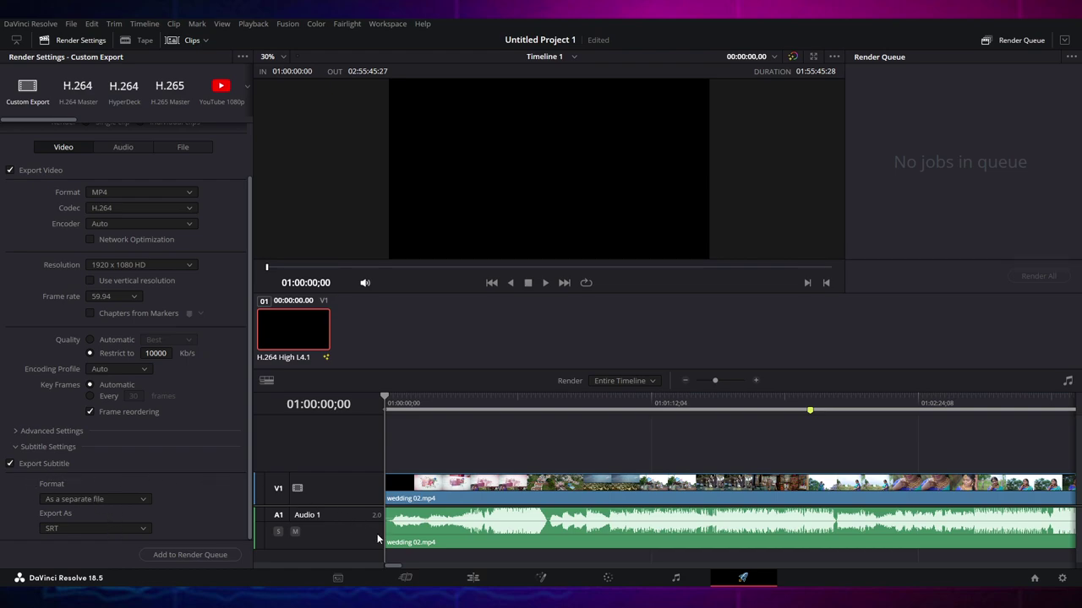
left_click(11, 464)
left_click(11, 464)
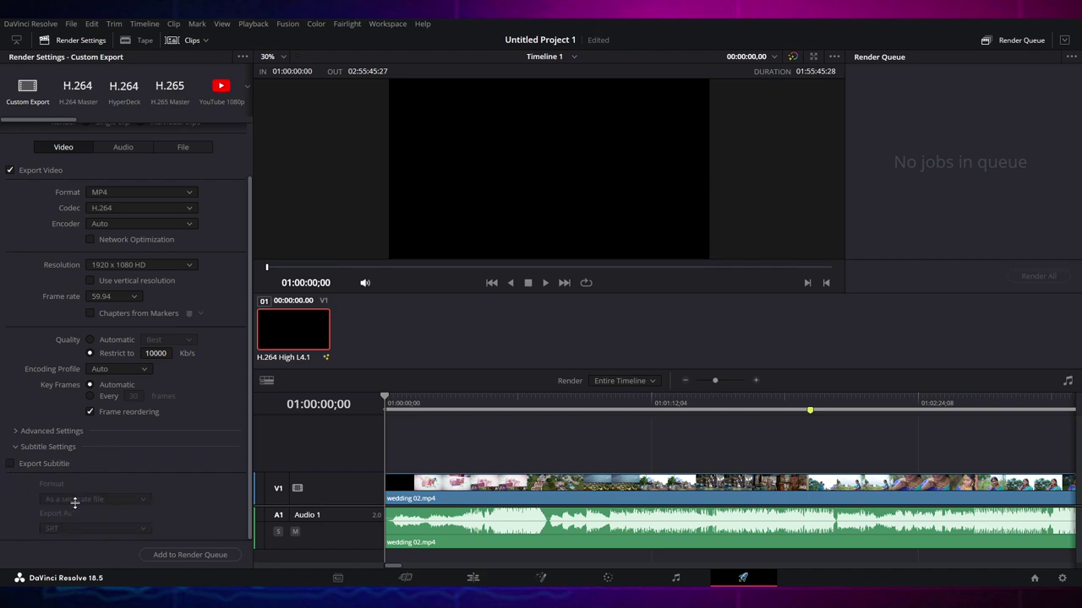
Review the advanced video export settings, and add Timeline 1 to the render queue with the Custom Export settings
left_click(17, 430)
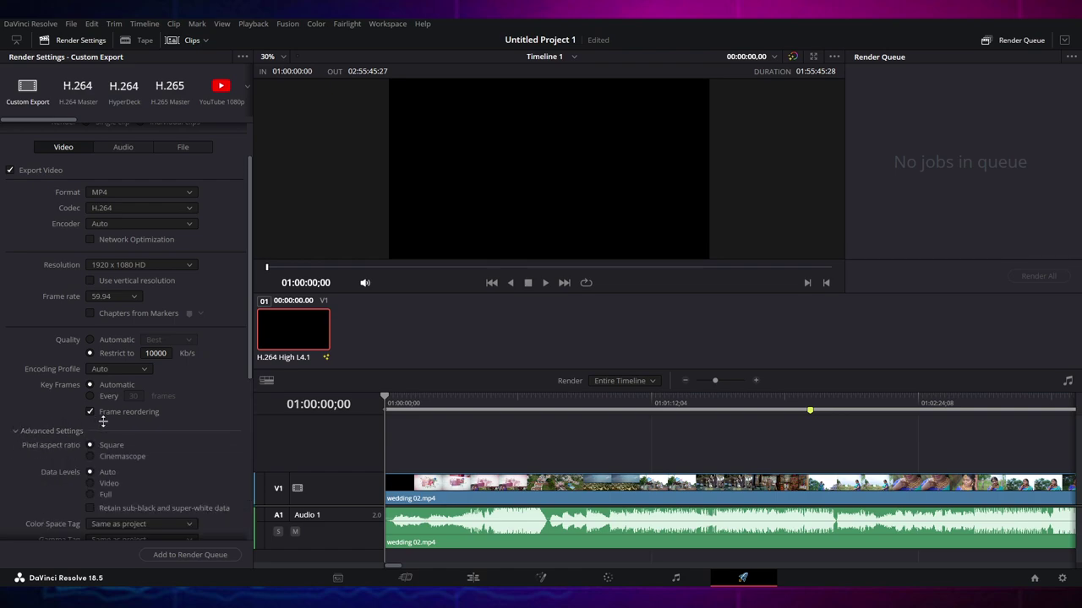
scroll(179, 451, "down", 5)
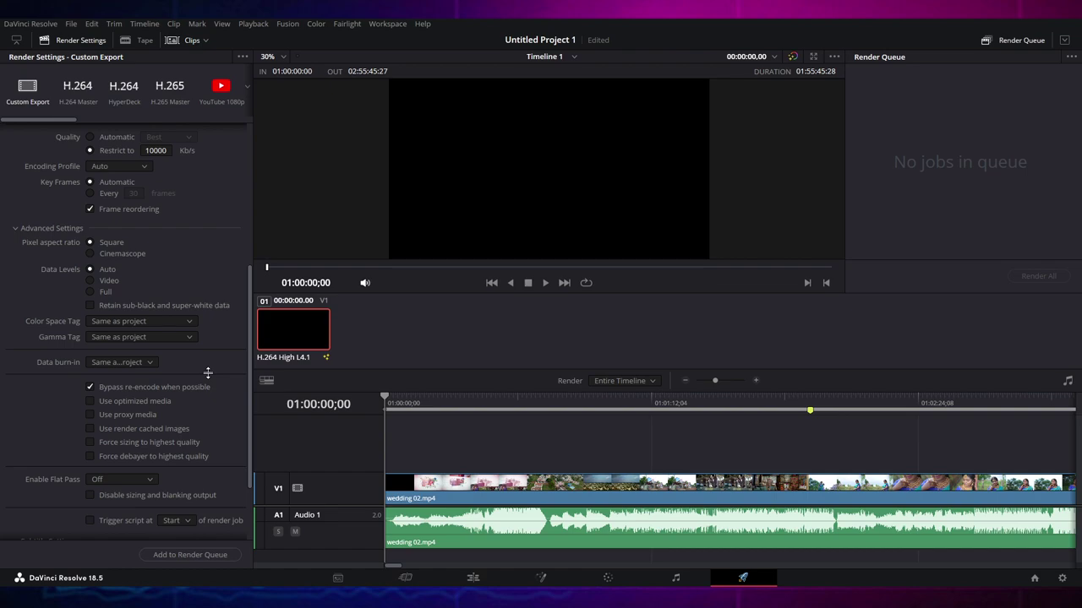
scroll(174, 449, "down", 2)
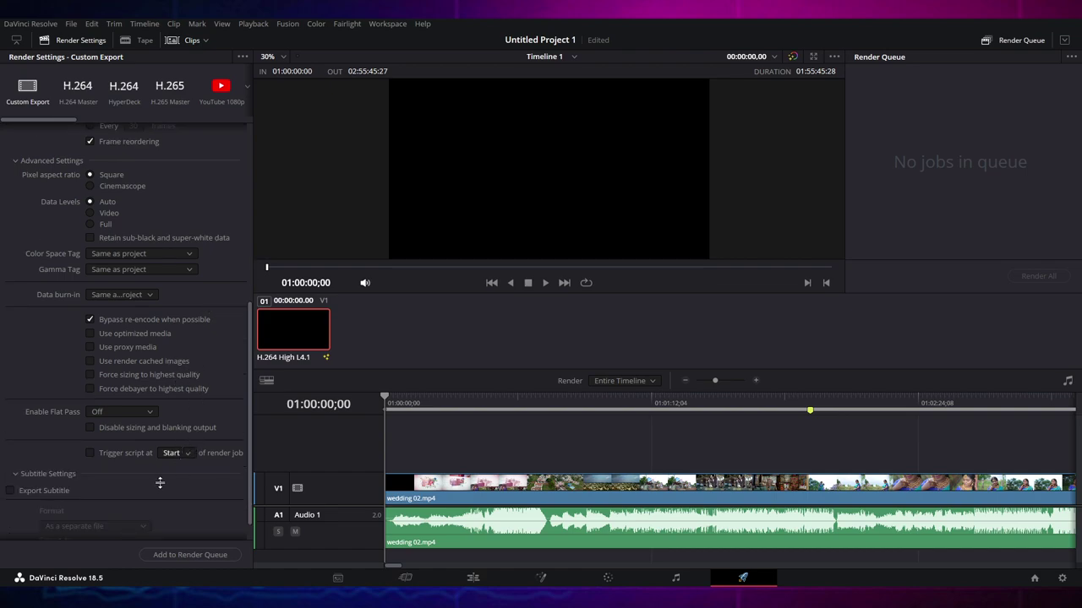
scroll(218, 358, "up", 5)
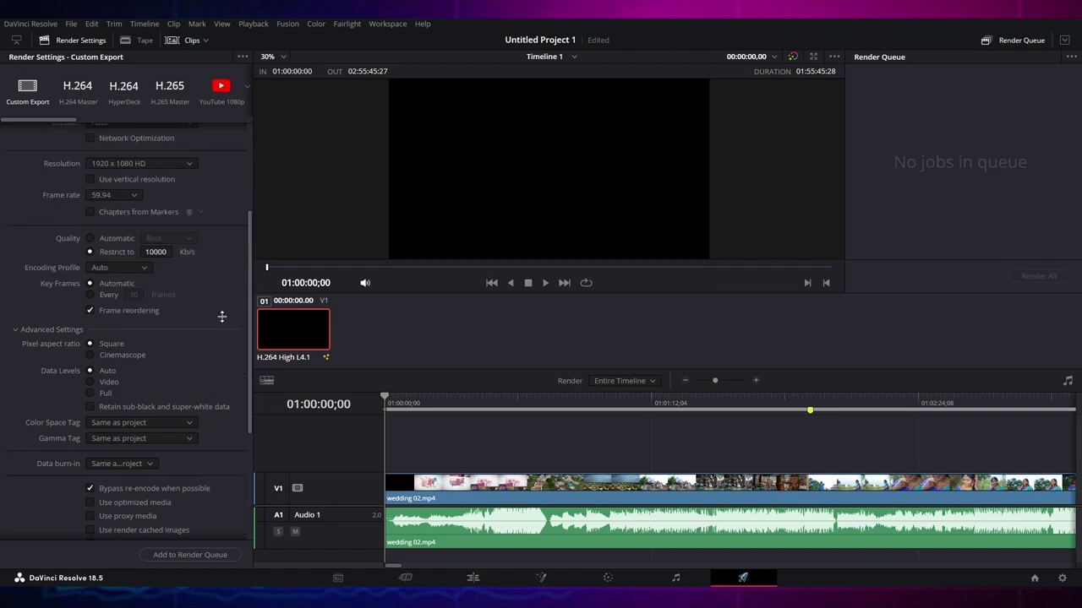
scroll(221, 316, "up", 5)
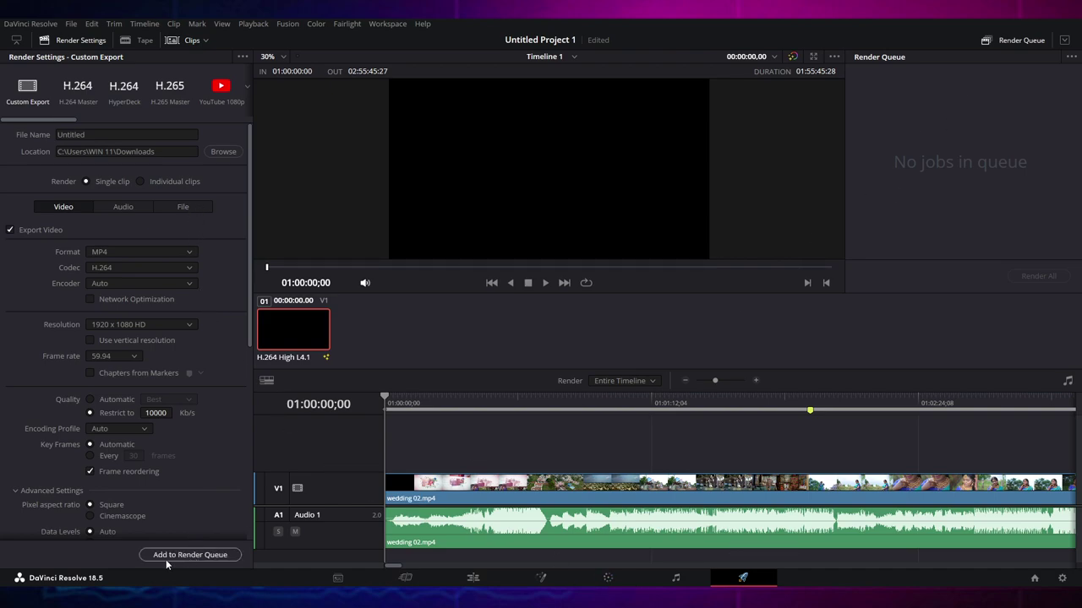
left_click(191, 555)
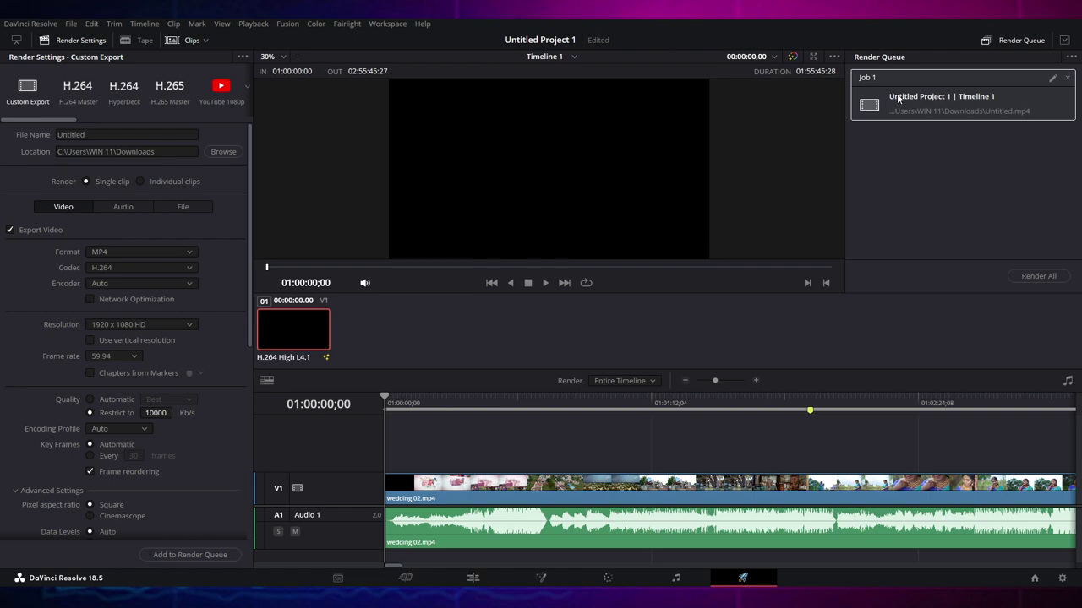